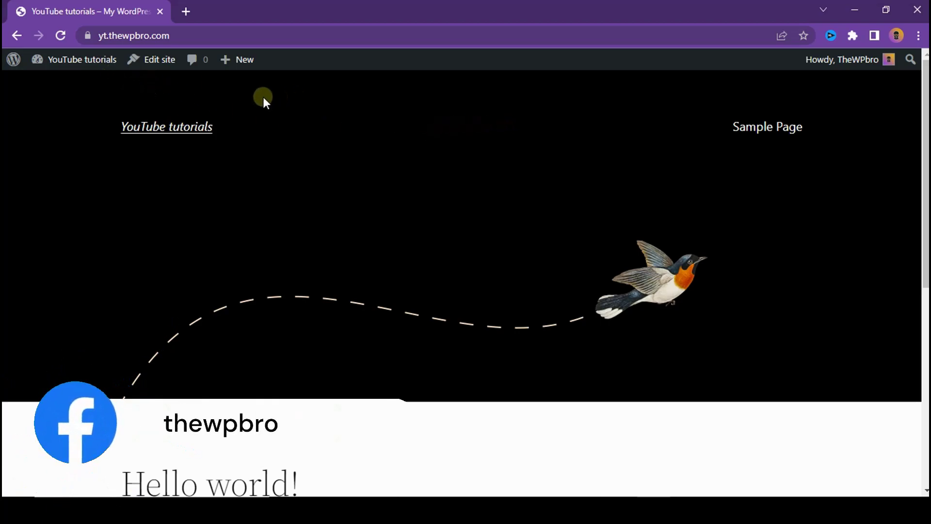
Step: Go from the front-end admin bar to the Dashboard and on to Plugins > Add New
mouse_move(83, 61)
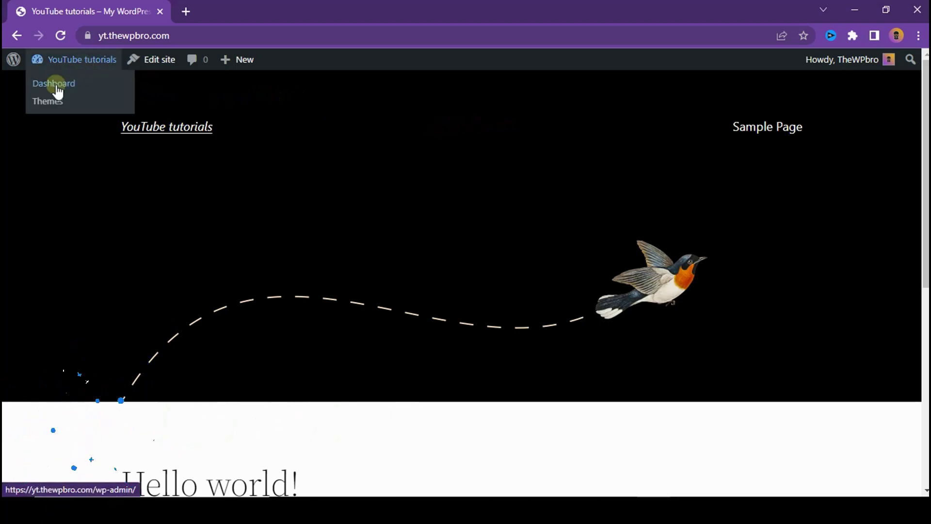
left_click(55, 87)
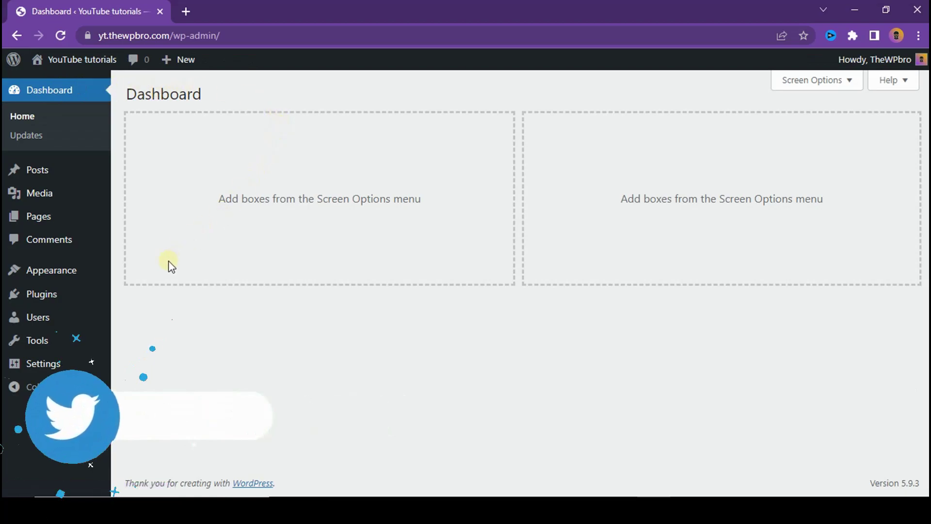
mouse_move(40, 295)
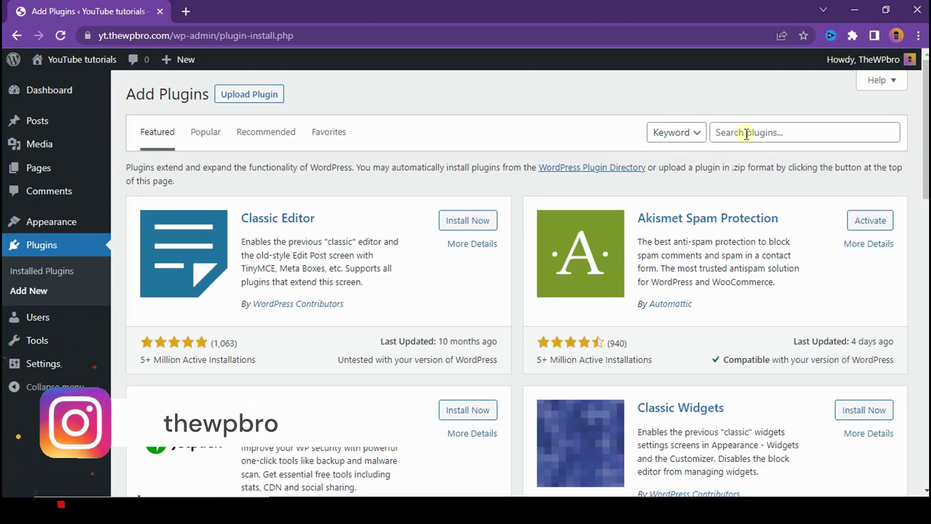
Step: Search for 'forminator', check its install count and update date, then install and activate it
left_click(747, 133)
type("forminator")
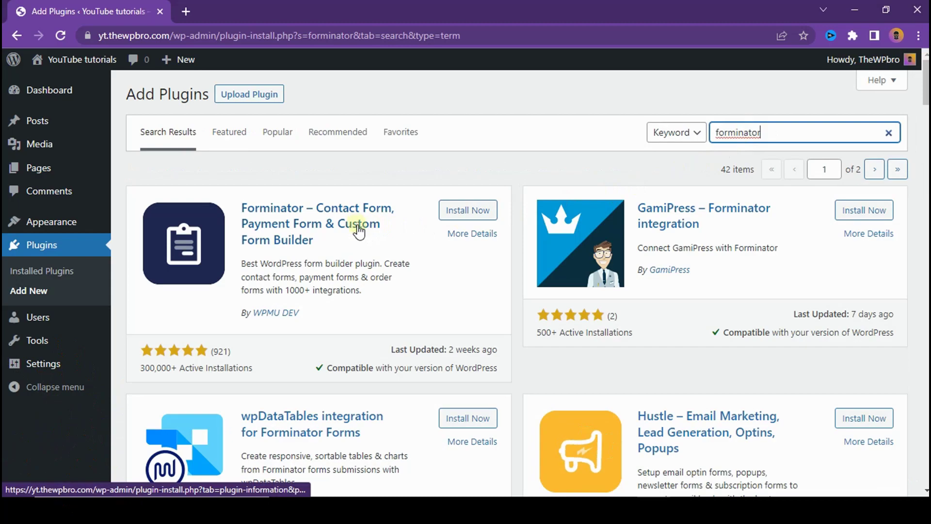
left_click_drag(145, 369, 177, 369)
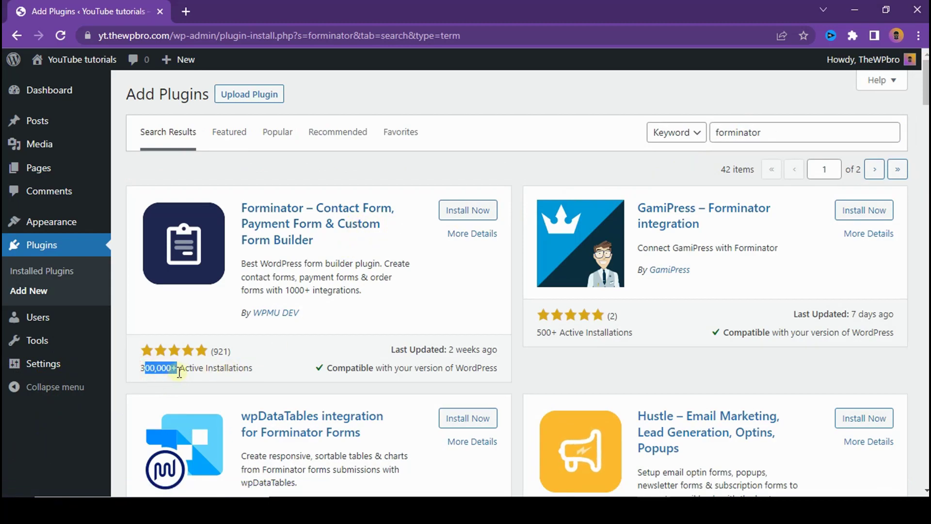
left_click(228, 368)
left_click_drag(390, 349, 491, 349)
left_click(485, 334)
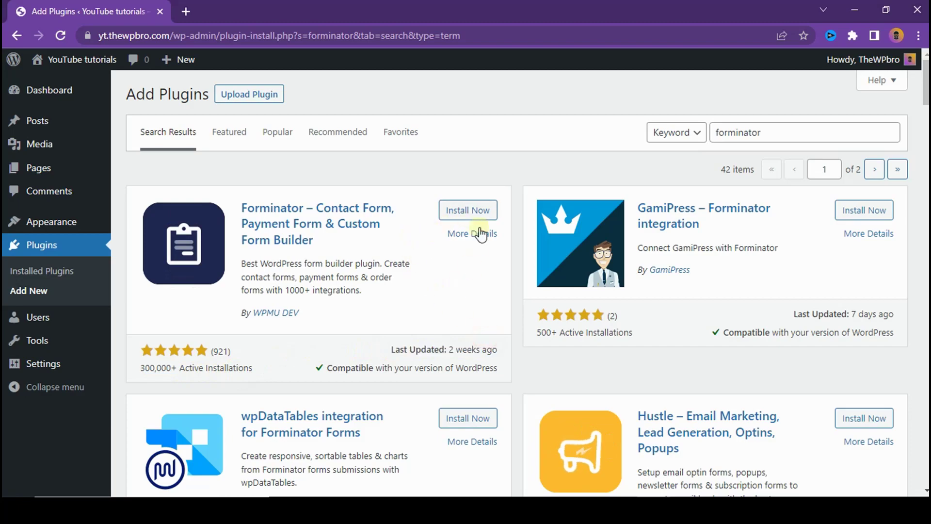
left_click(479, 212)
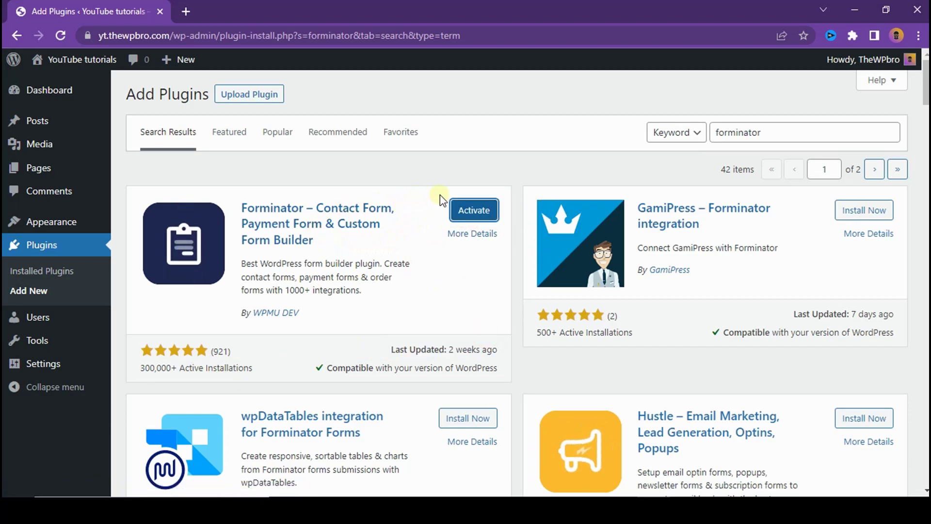
left_click(485, 210)
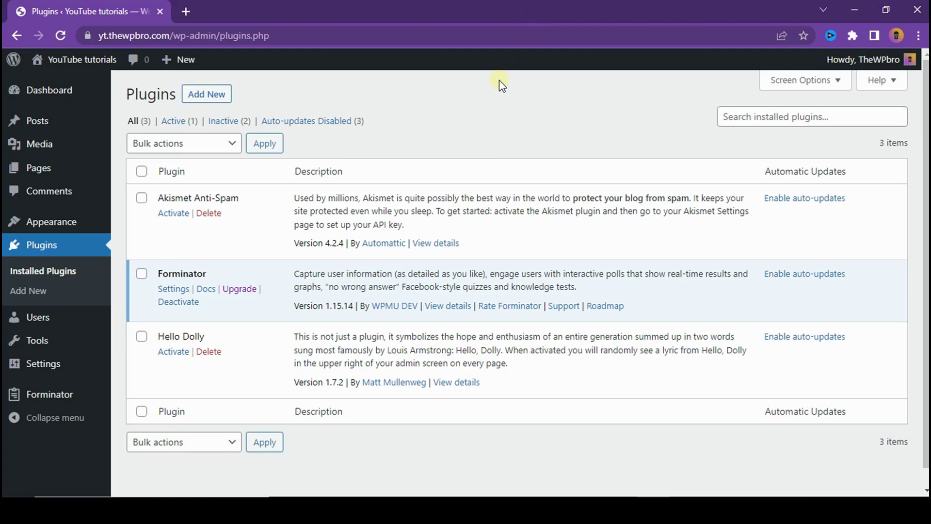
Step: Open Forminator's Dashboard and scroll down to its Forms section
left_click(83, 393)
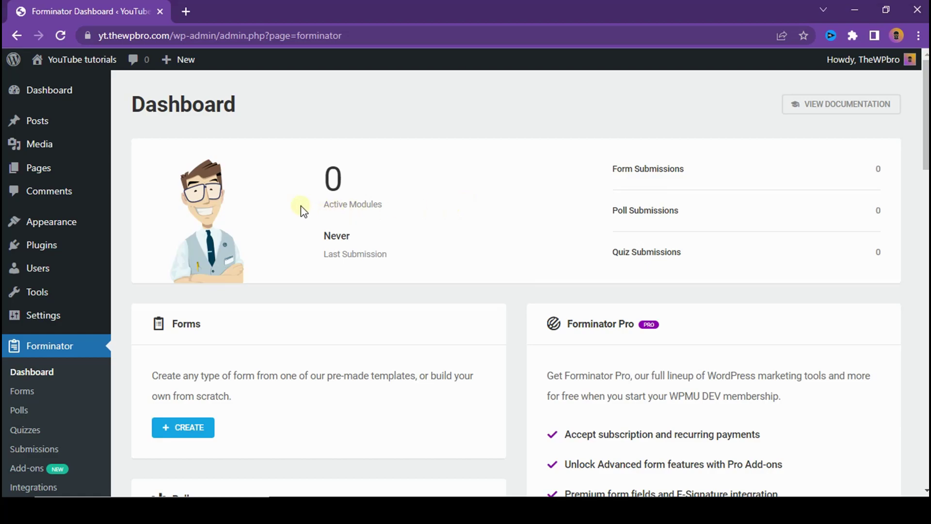
scroll(340, 243, "down", 3)
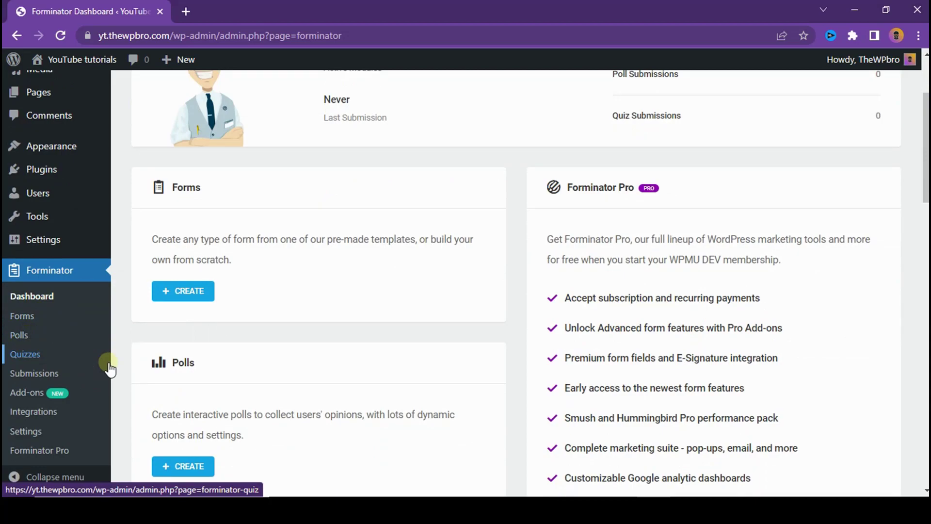
scroll(543, 269, "up", 3)
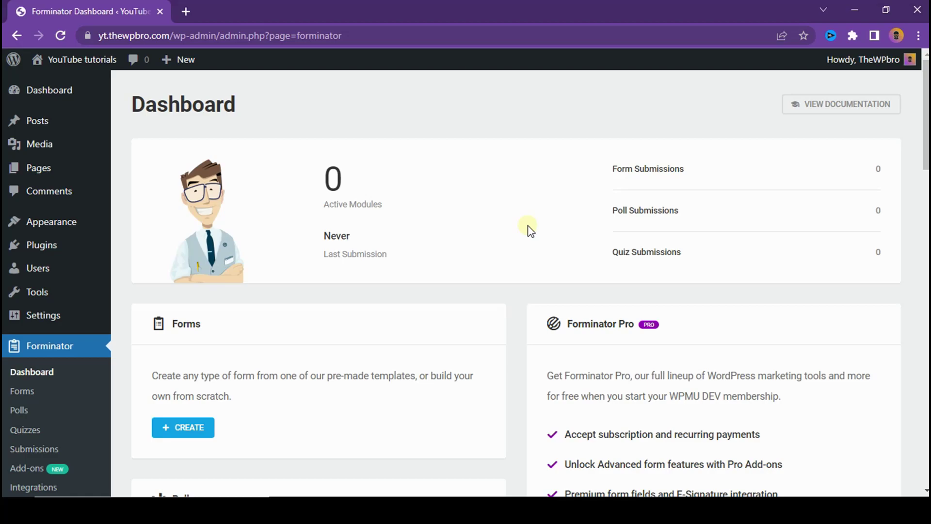
scroll(232, 291, "down", 3)
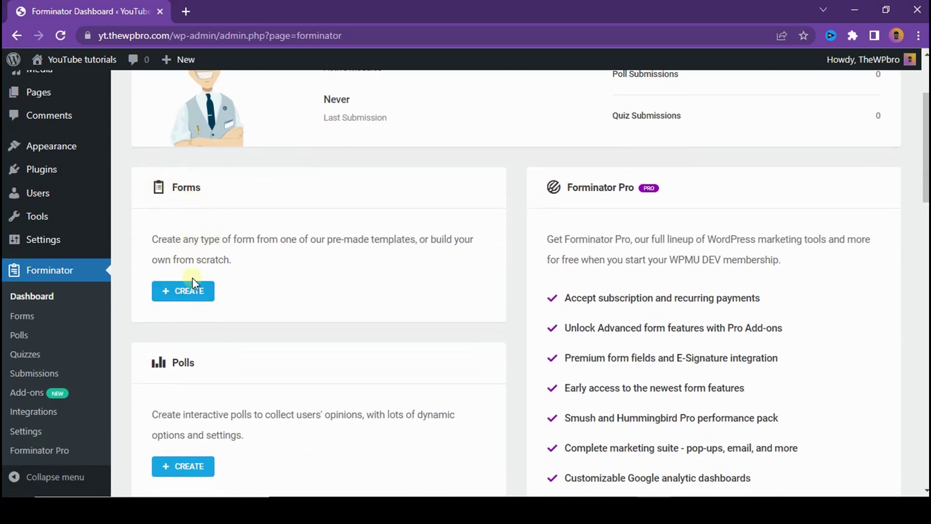
Step: Create a new form from the Registration template, named User Registration
left_click(192, 292)
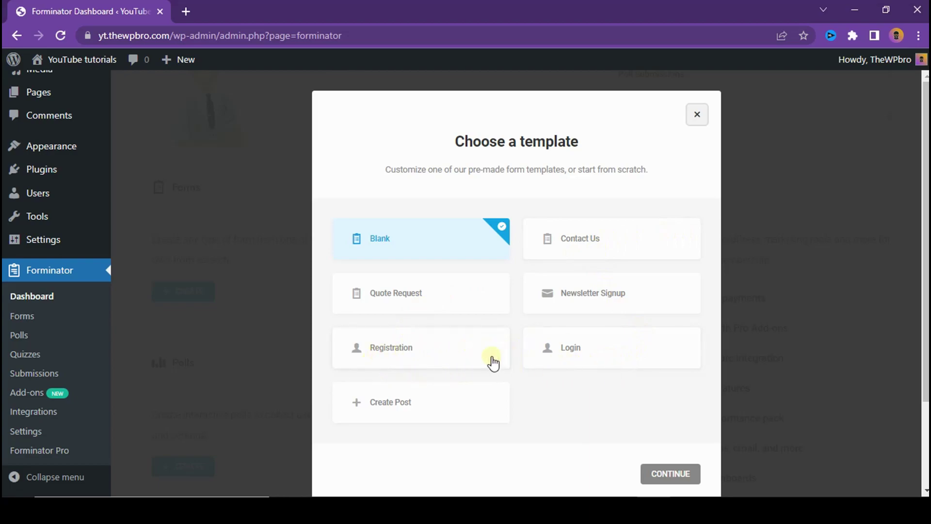
left_click(442, 357)
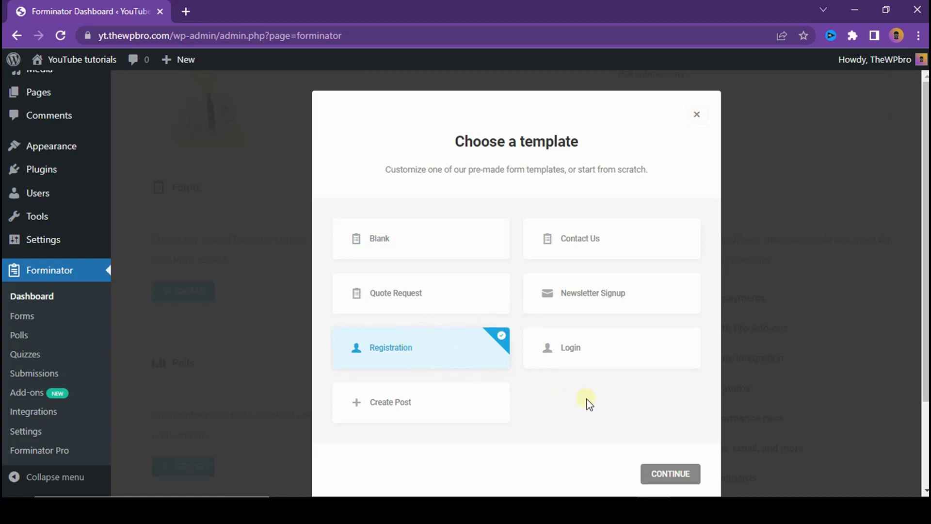
left_click(656, 473)
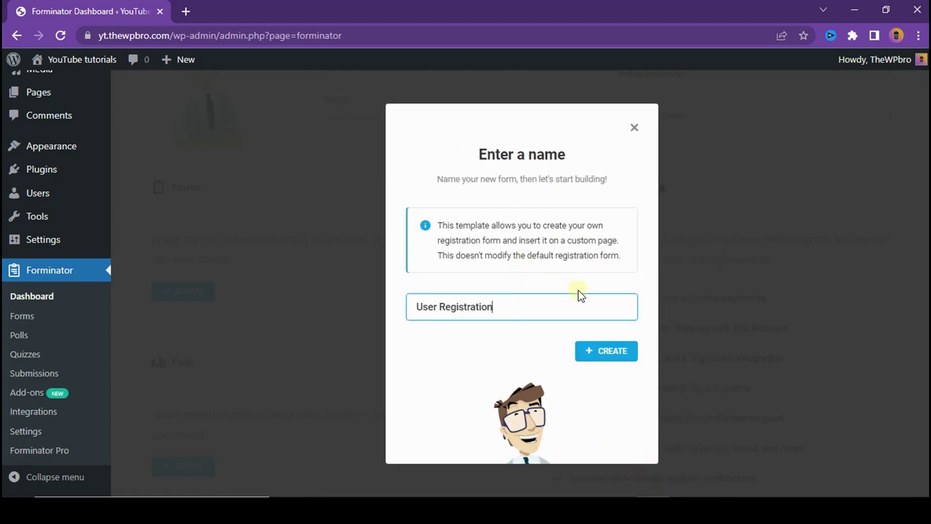
left_click(600, 359)
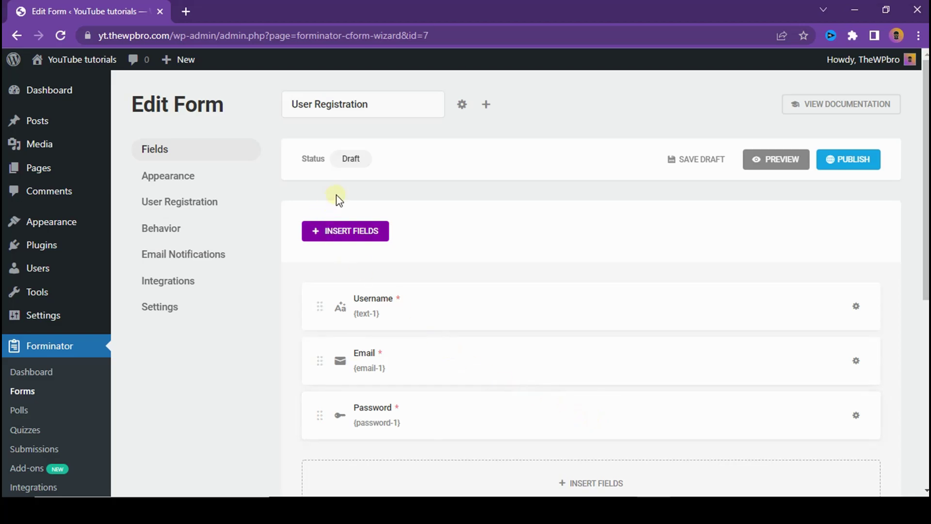
scroll(515, 293, "down", 3)
scroll(357, 239, "up", 3)
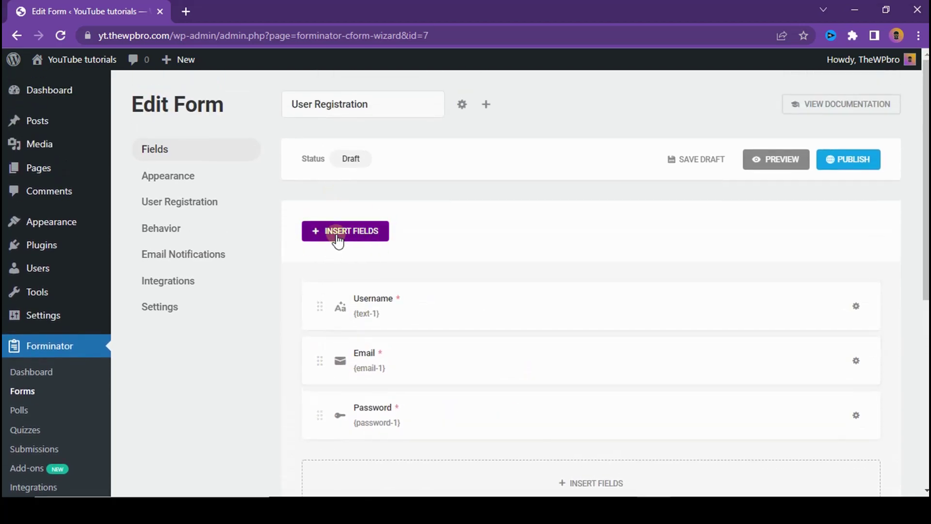
scroll(546, 281, "down", 4)
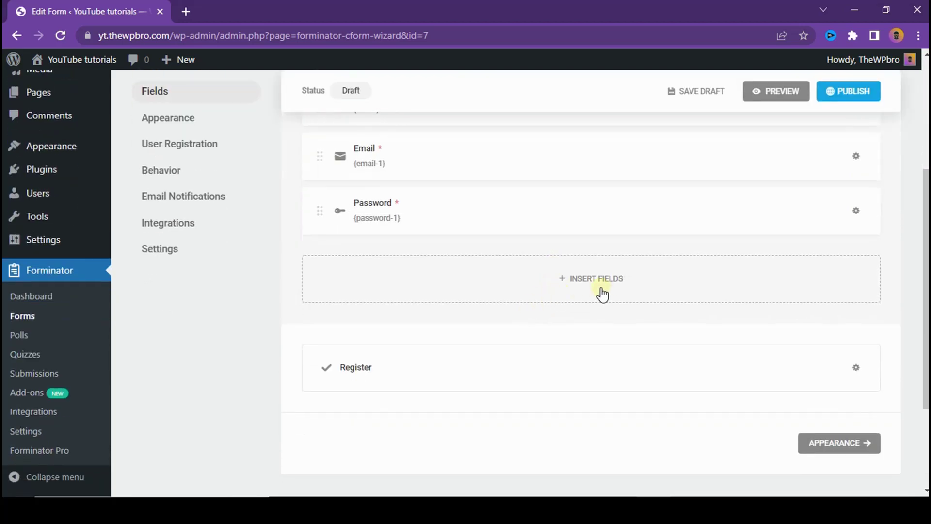
left_click(602, 293)
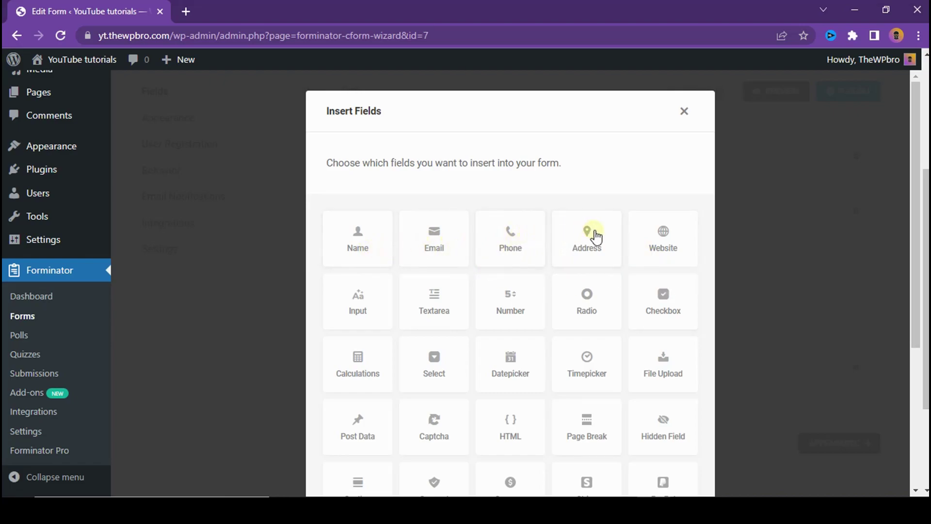
scroll(676, 243, "down", 4)
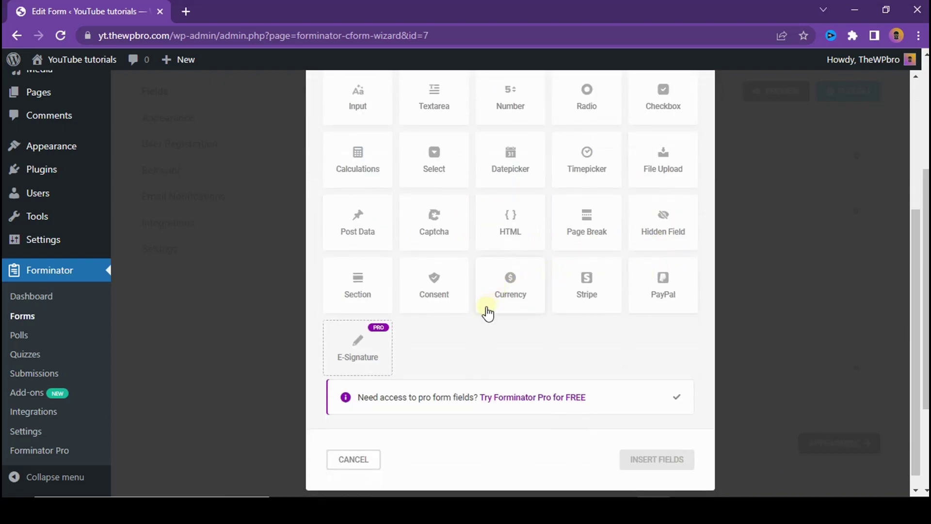
scroll(487, 313, "up", 3)
scroll(679, 286, "up", 1)
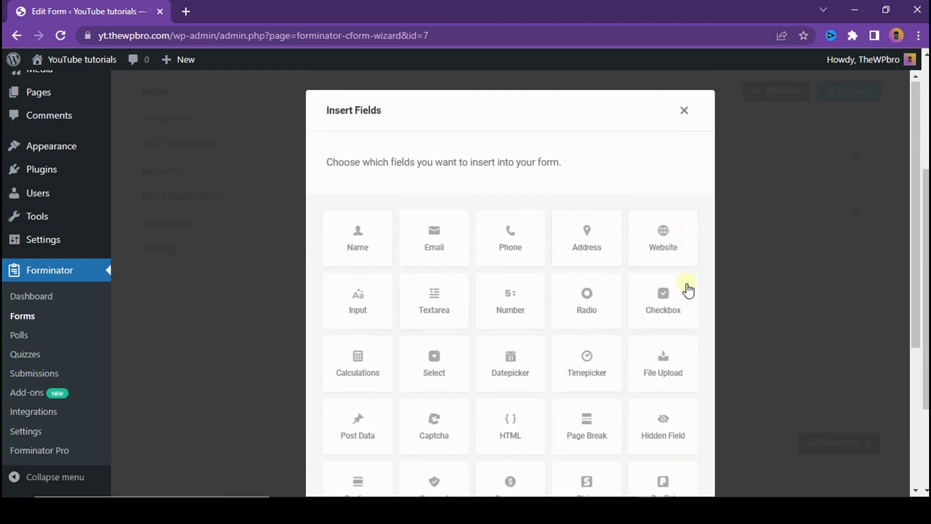
scroll(651, 285, "up", 1)
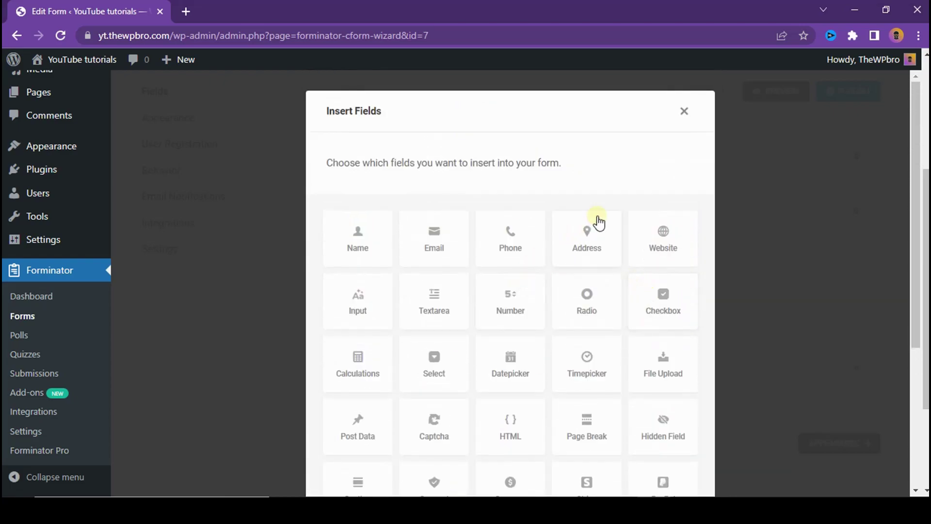
left_click(678, 108)
scroll(578, 241, "up", 3)
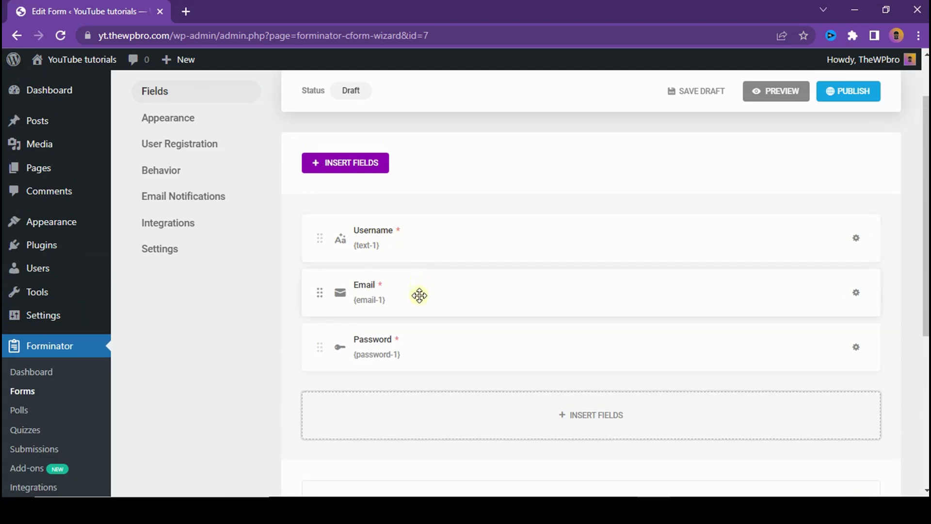
Step: Insert a Name field and drag it above Username, Email and Password
left_click(422, 429)
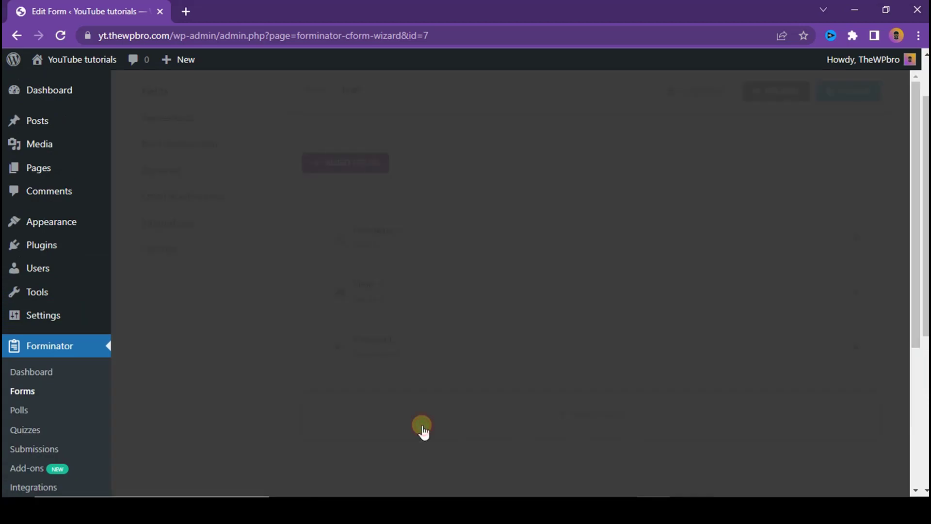
left_click(372, 257)
scroll(622, 332, "down", 2)
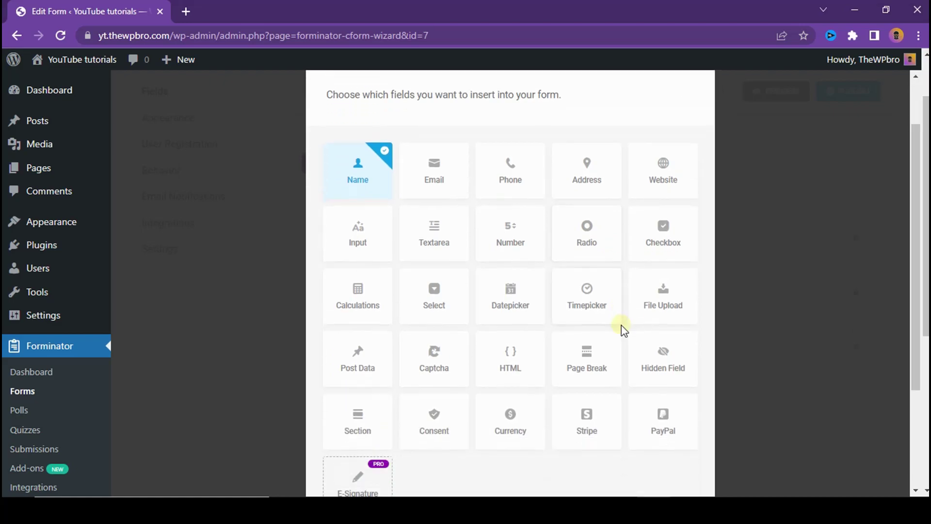
scroll(688, 417, "down", 2)
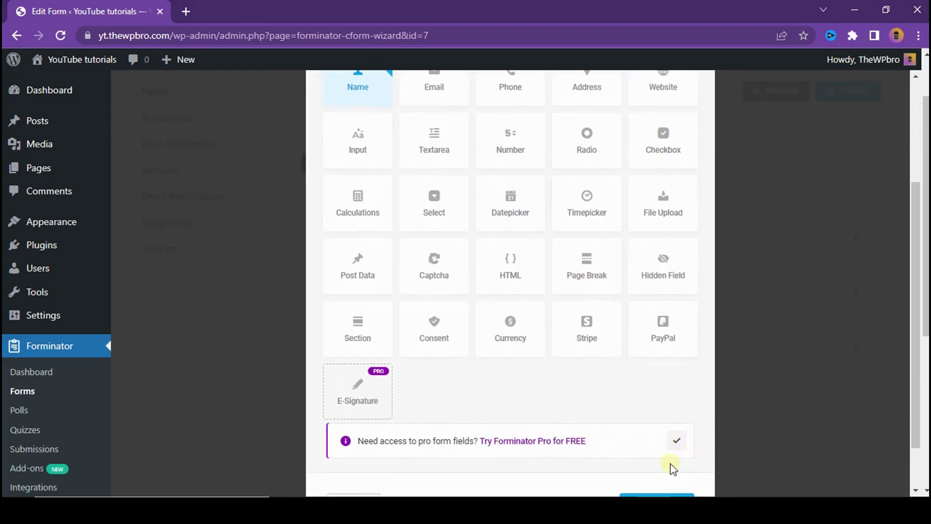
scroll(673, 468, "down", 1)
left_click(660, 445)
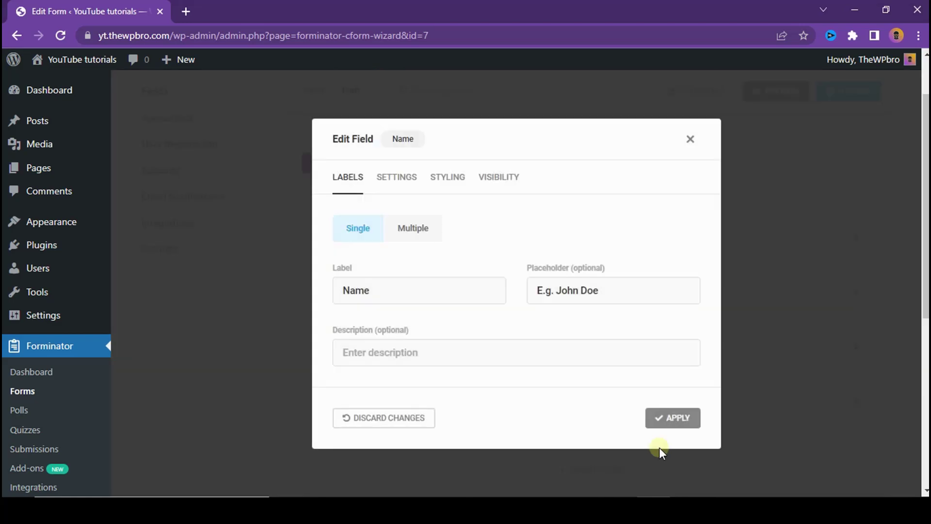
left_click(691, 140)
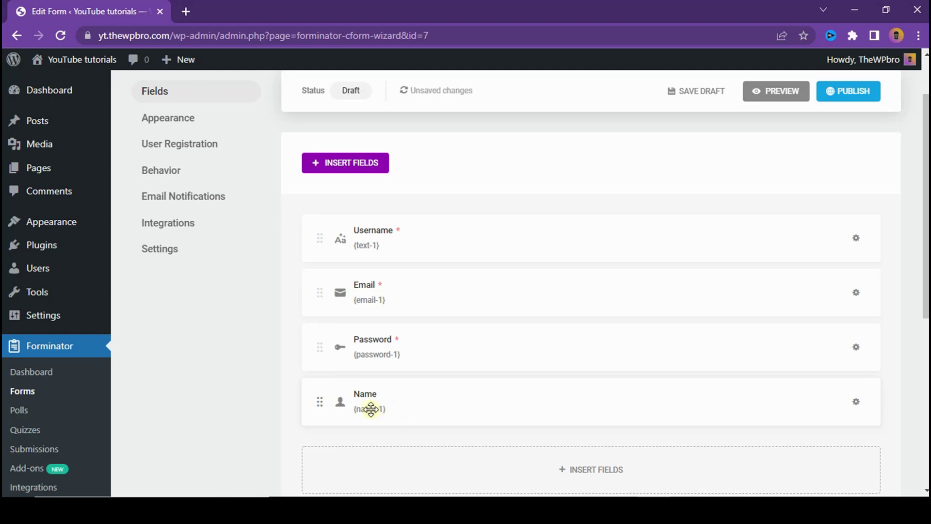
left_click_drag(531, 402, 532, 210)
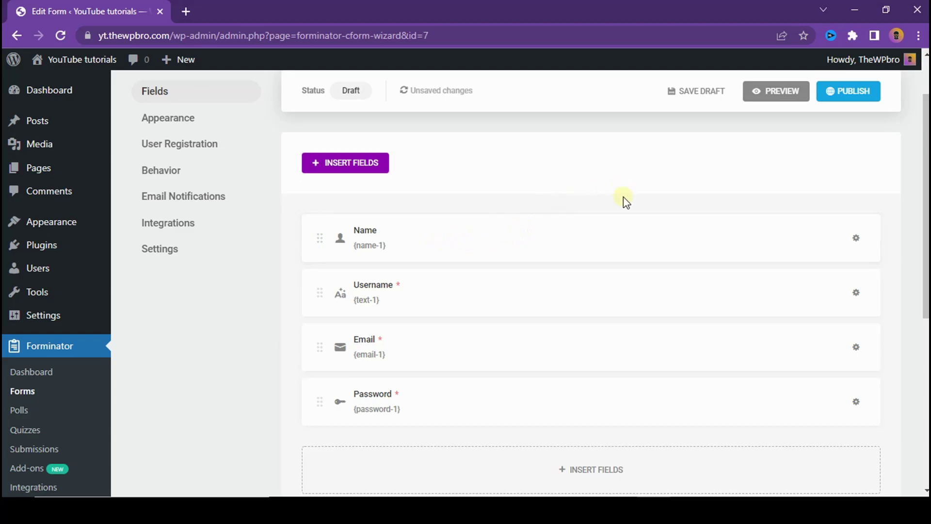
scroll(392, 277, "up", 2)
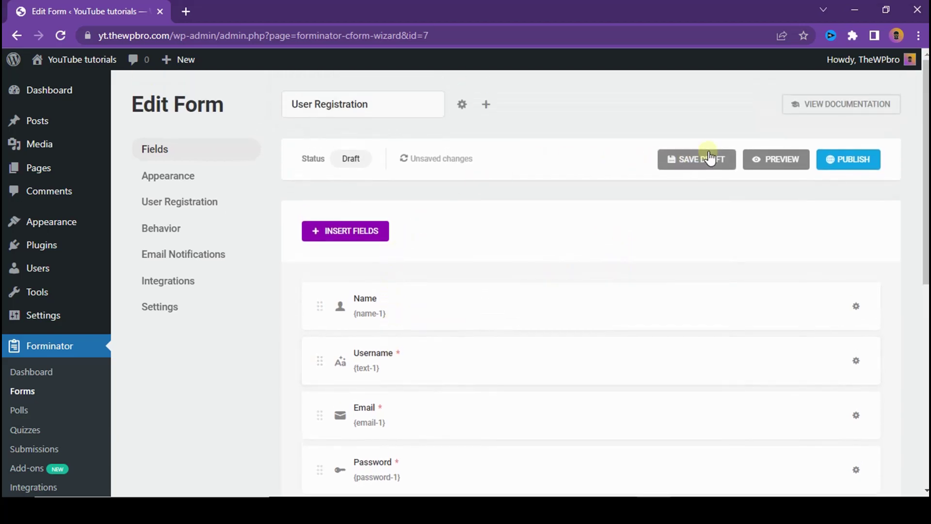
left_click(765, 160)
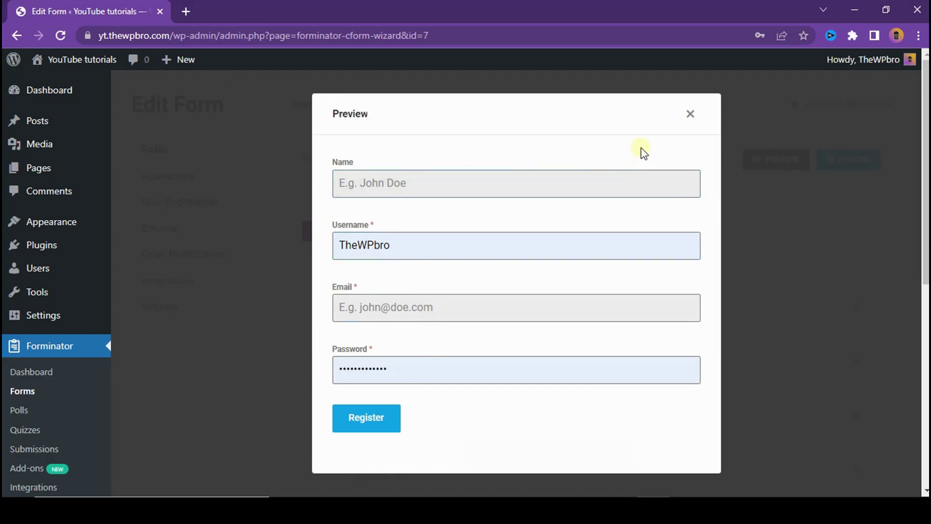
left_click(689, 116)
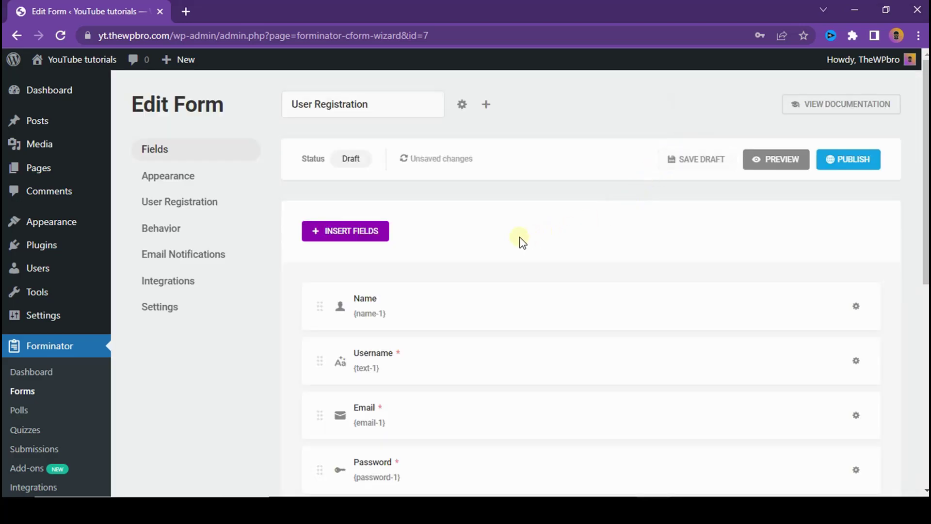
scroll(825, 206, "down", 2)
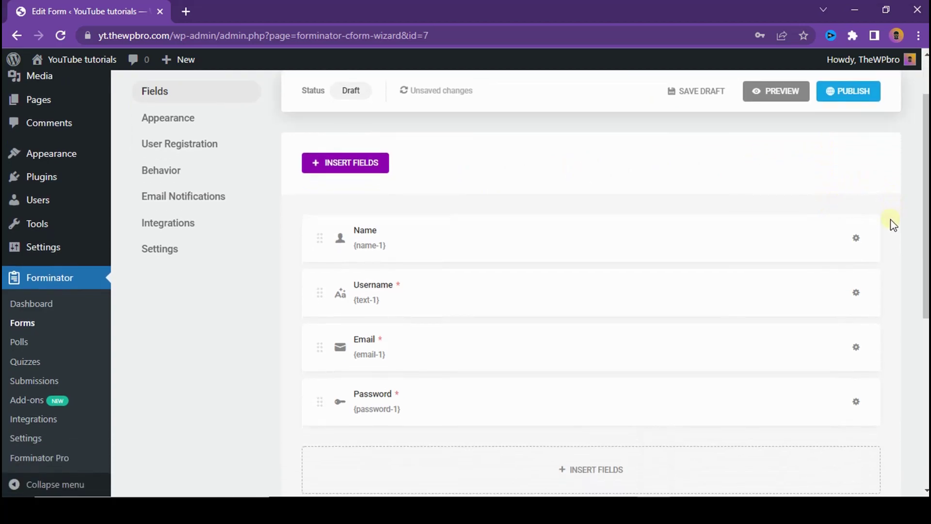
Step: In the Name field editor, try the Multiple layout with Prefix, then revert to Single
left_click(856, 241)
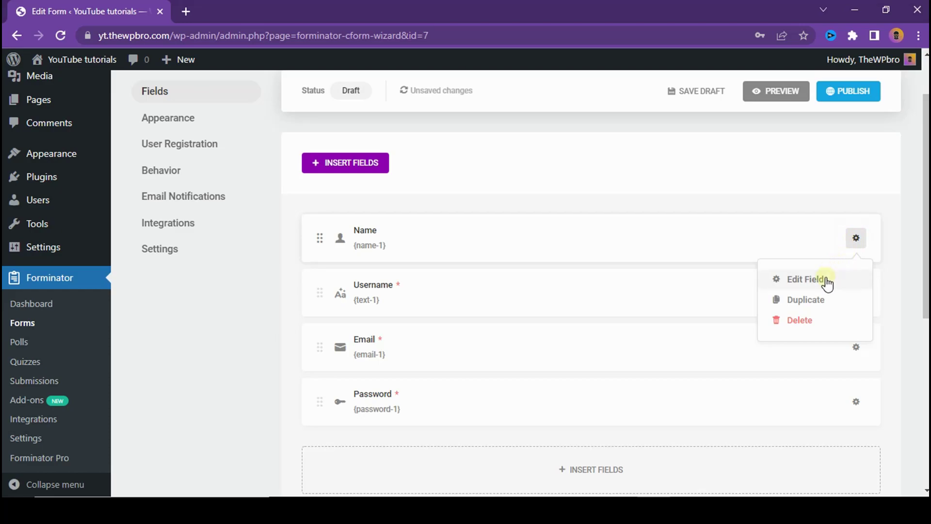
left_click(826, 280)
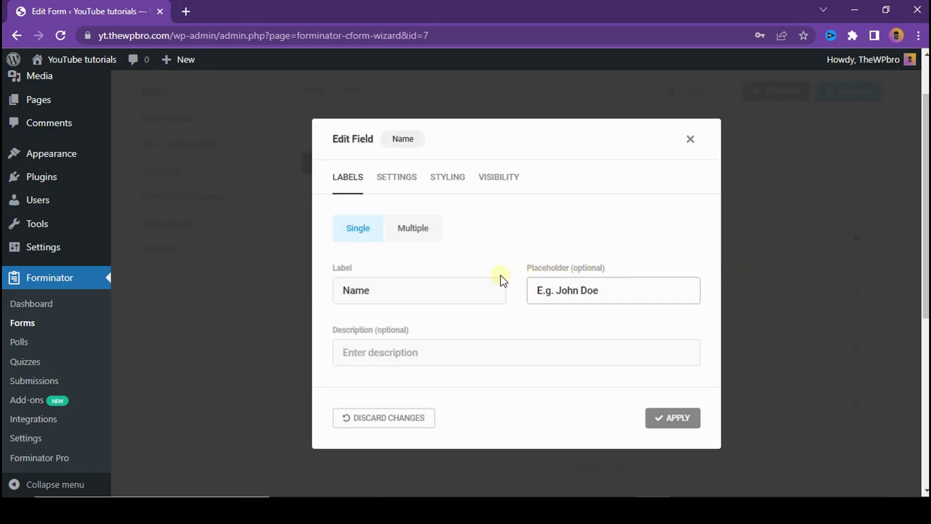
left_click_drag(398, 287, 307, 293)
left_click(390, 291)
left_click_drag(381, 290, 318, 293)
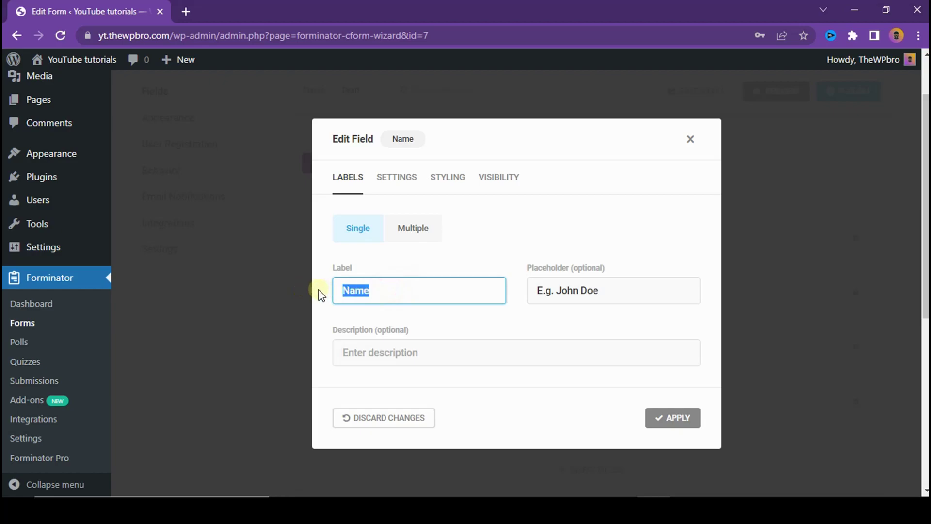
left_click(411, 291)
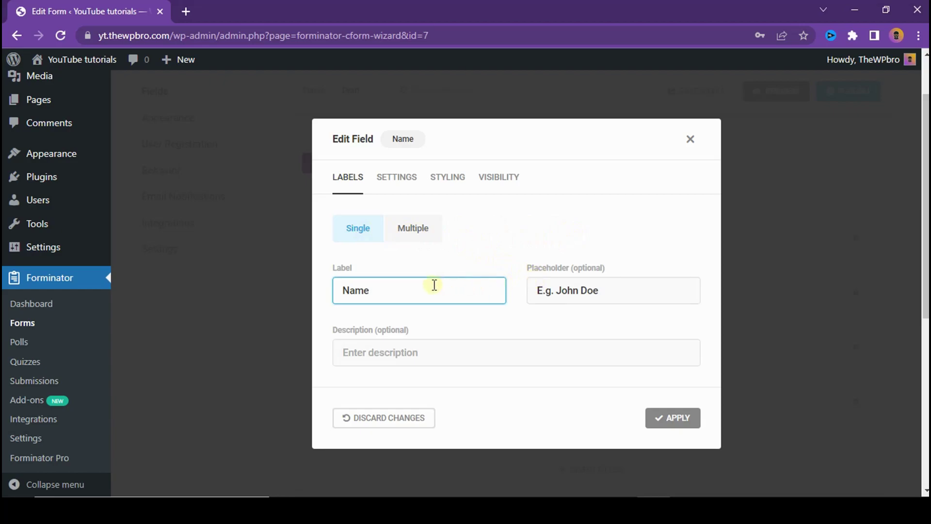
left_click(415, 238)
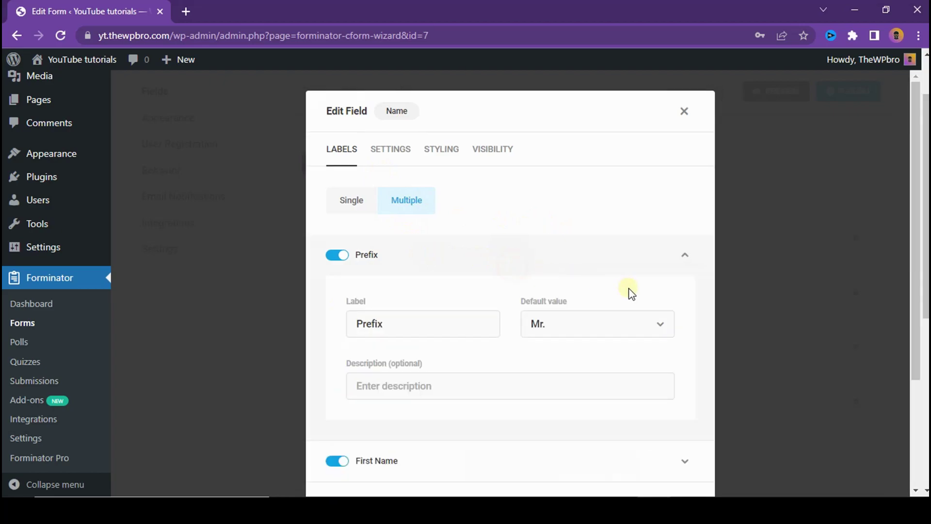
left_click(633, 325)
left_click(633, 326)
left_click(557, 249)
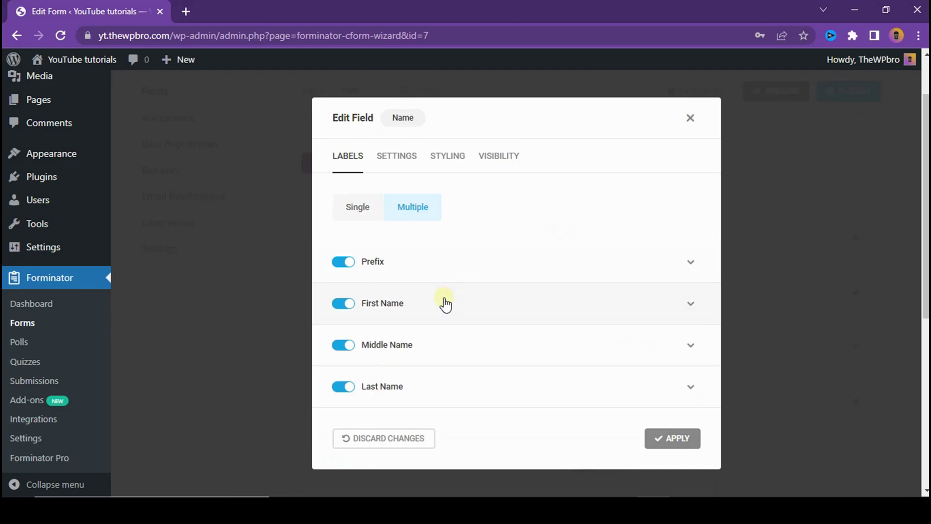
left_click(350, 262)
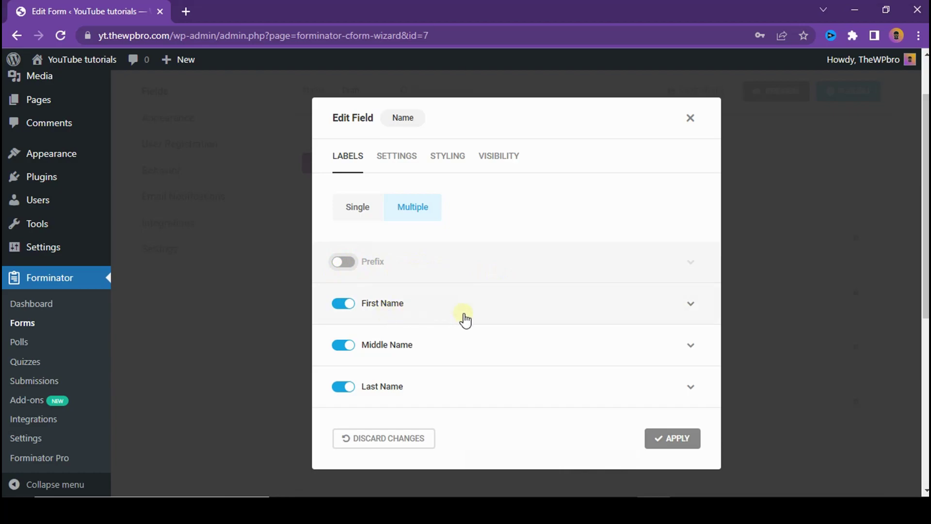
left_click(336, 266)
left_click(363, 216)
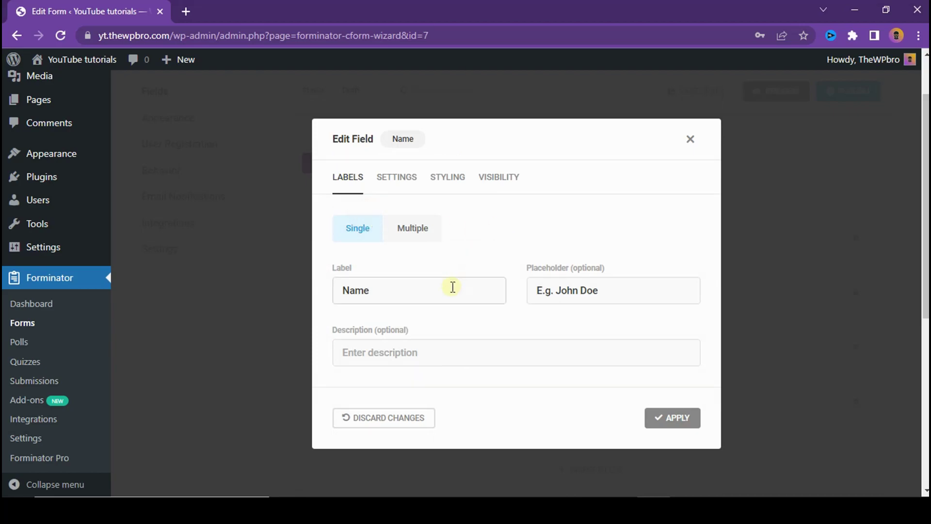
Step: Set the Name placeholder to 'E.g. TheWPbro' and description 'Your legal name here', then apply
left_click_drag(558, 290, 666, 300)
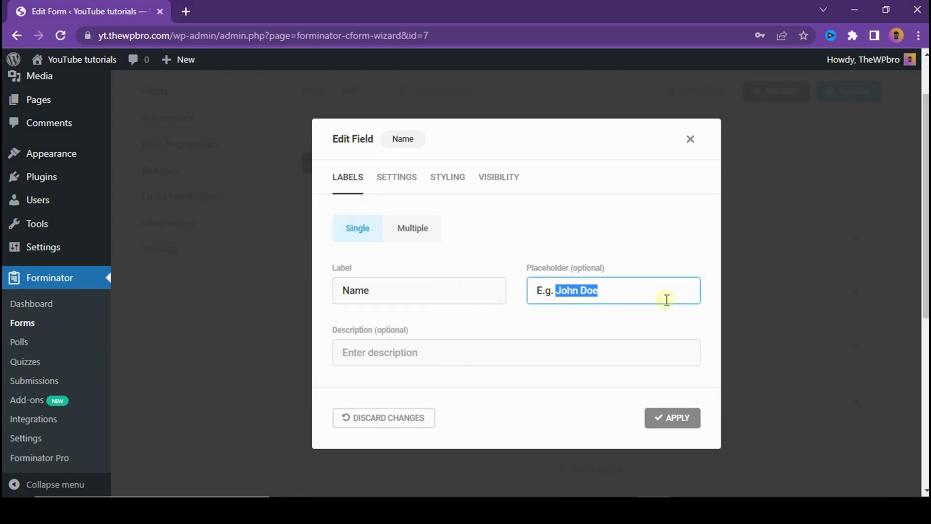
key("BackSpace")
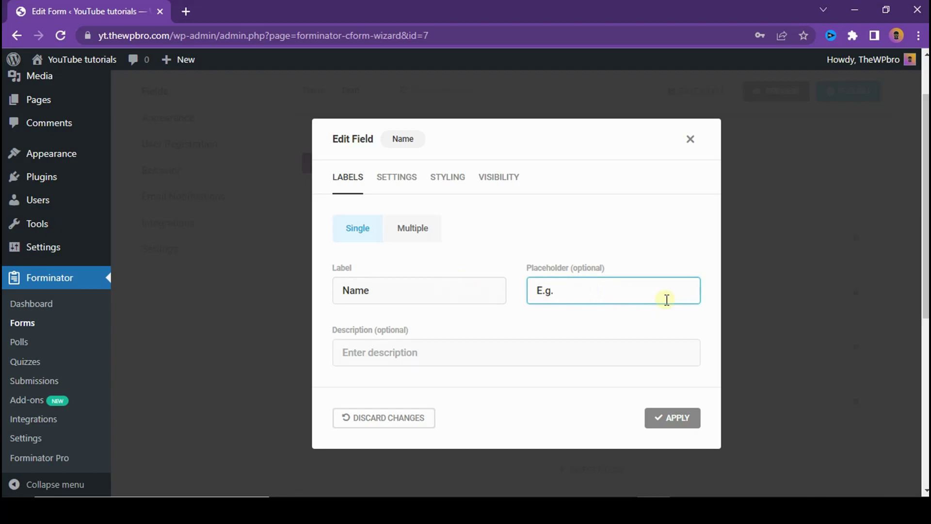
type("TheWPbro")
left_click(375, 341)
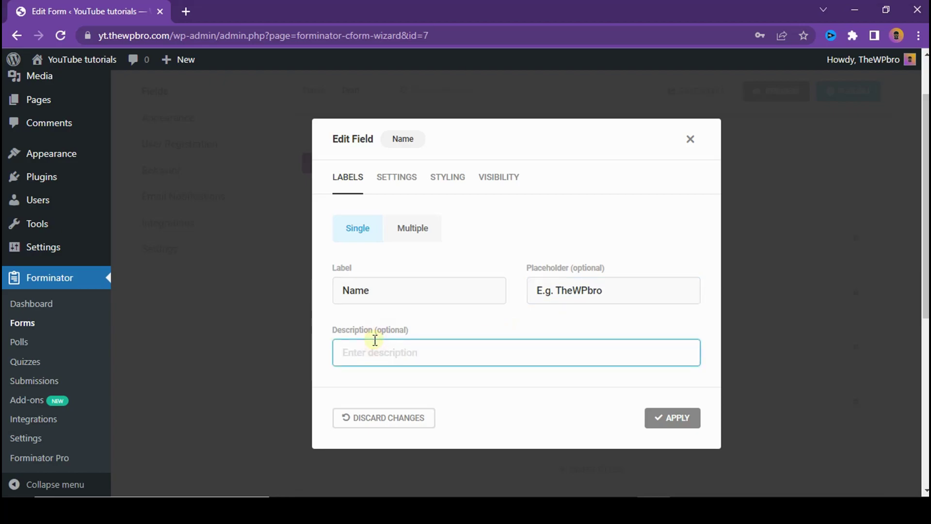
type("Your legal name here")
left_click(657, 415)
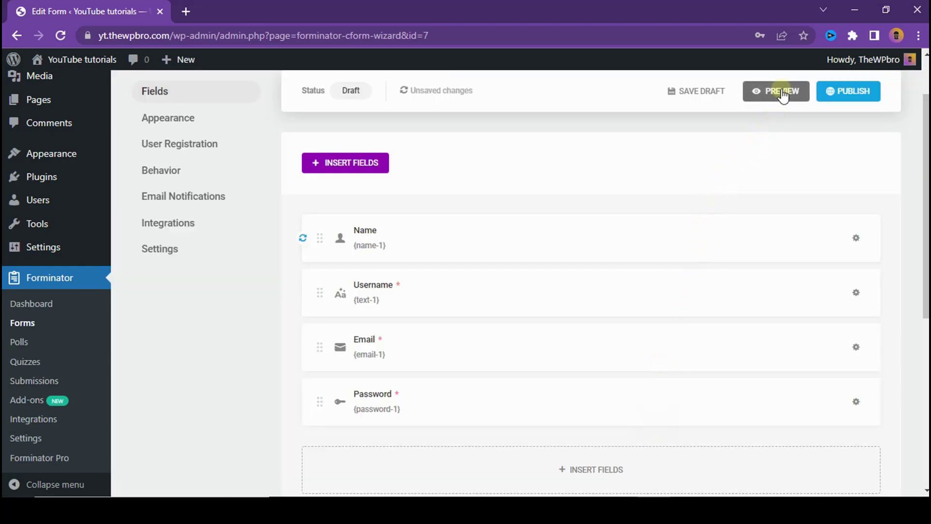
left_click(782, 93)
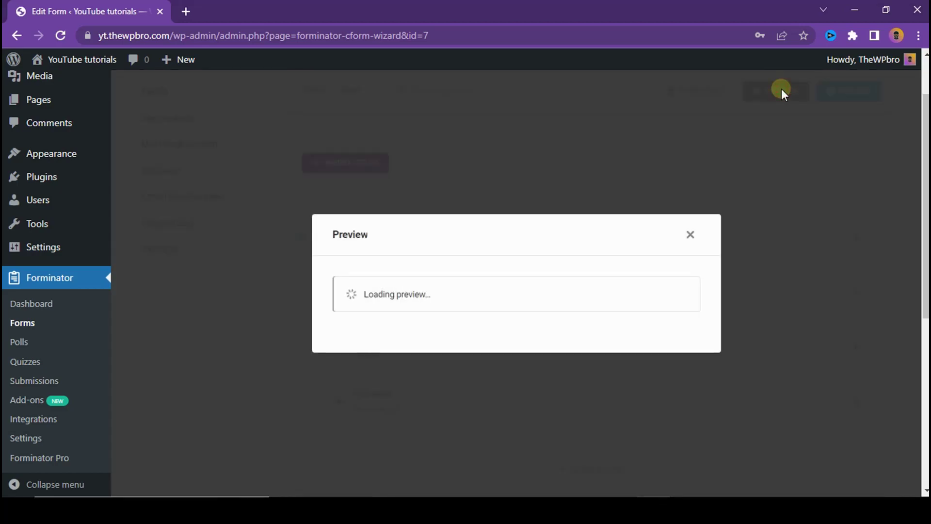
left_click(356, 180)
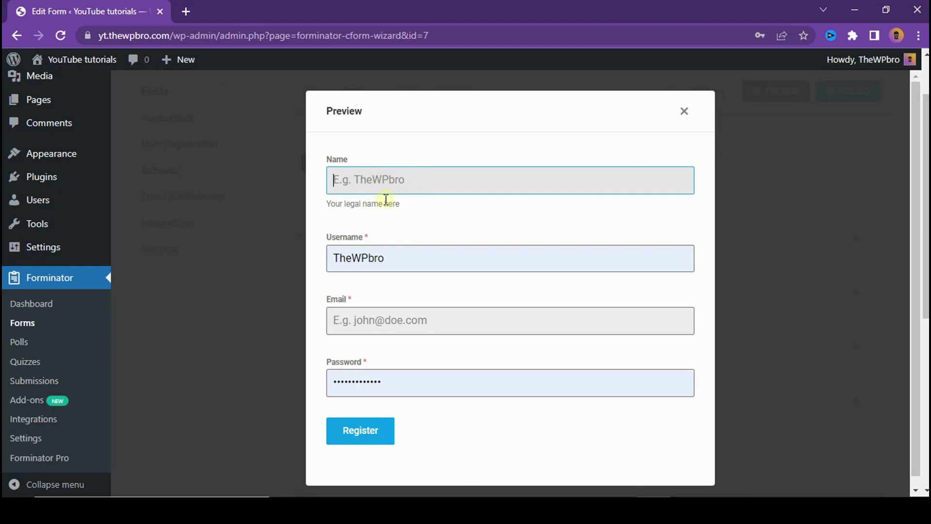
left_click_drag(413, 208, 326, 204)
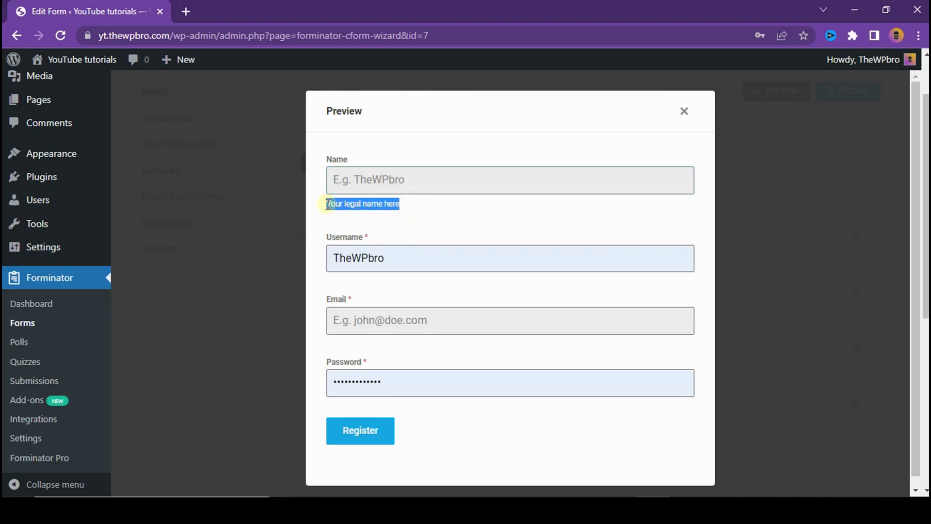
left_click(685, 112)
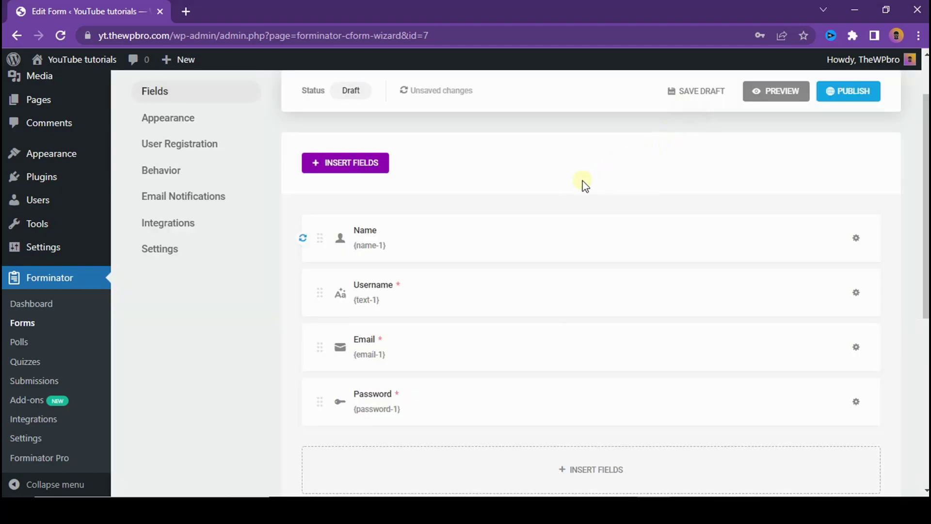
Step: Mark the Name field Required with the error message 'Name is required.'
left_click(856, 238)
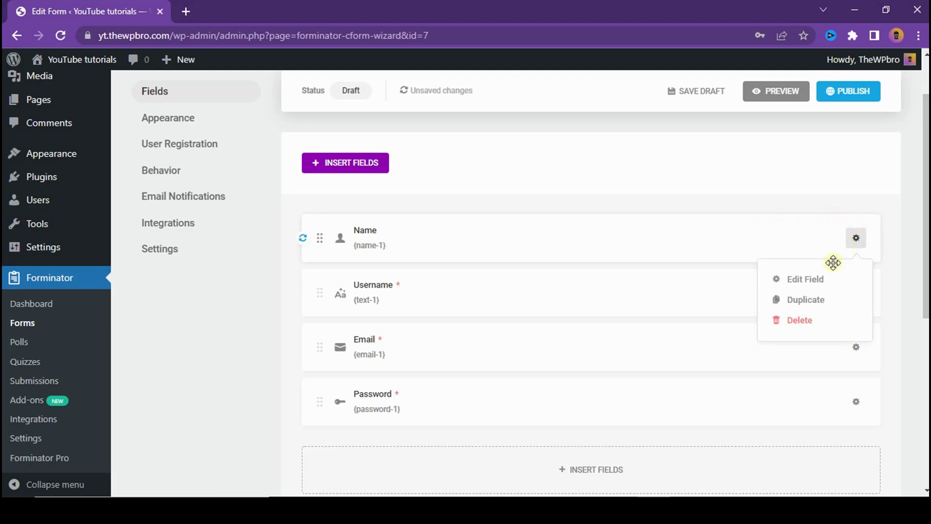
left_click(824, 279)
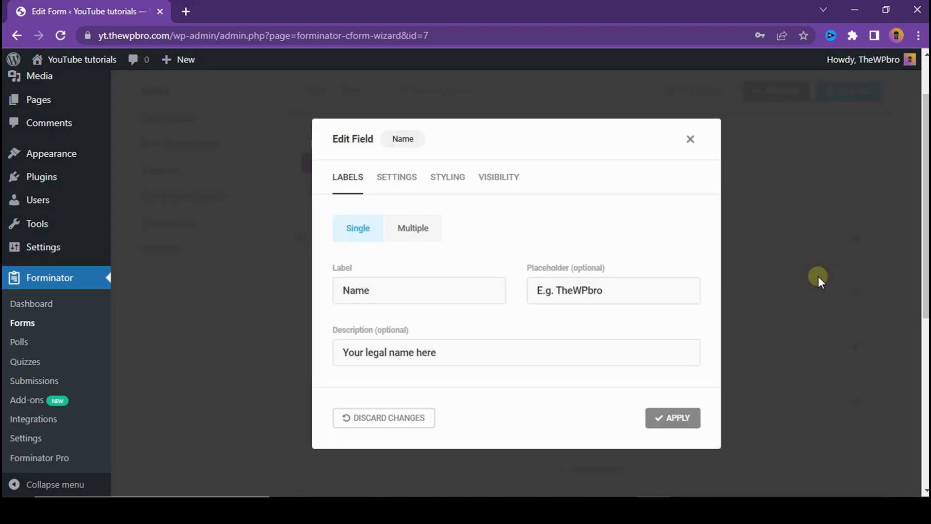
left_click(394, 178)
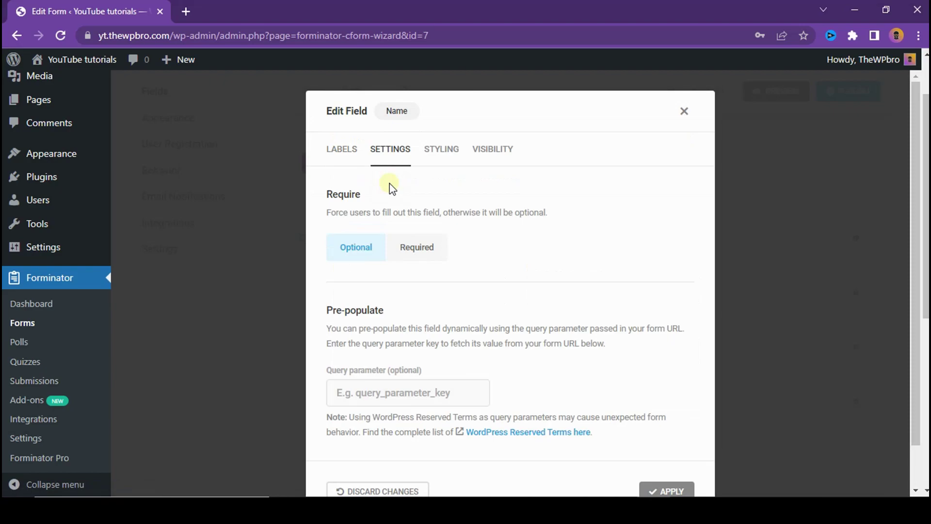
left_click_drag(344, 194, 380, 199)
left_click(446, 216)
left_click(415, 245)
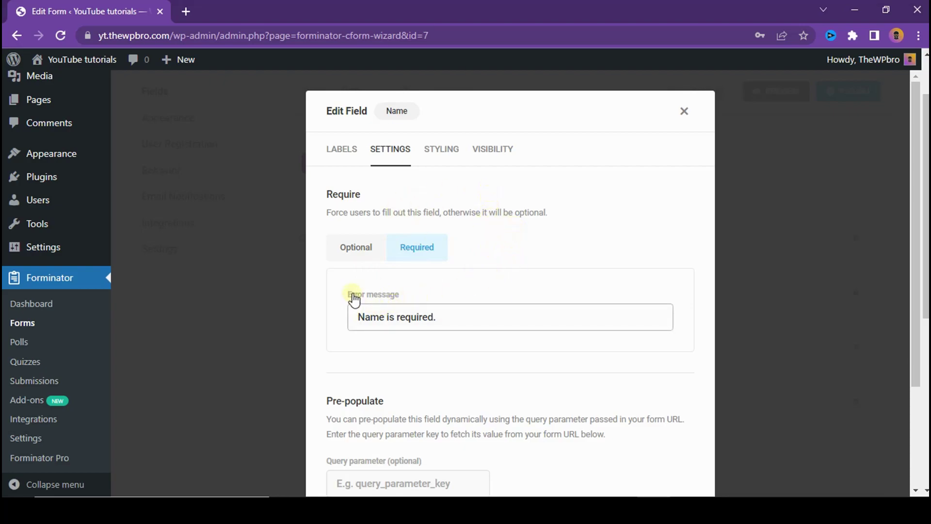
left_click(461, 316)
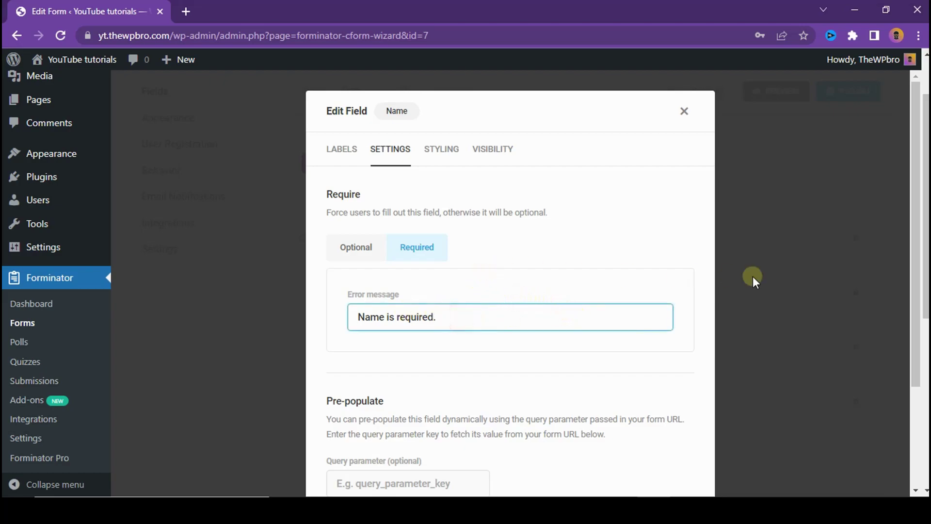
scroll(490, 209, "down", 2)
scroll(465, 184, "up", 2)
left_click(440, 149)
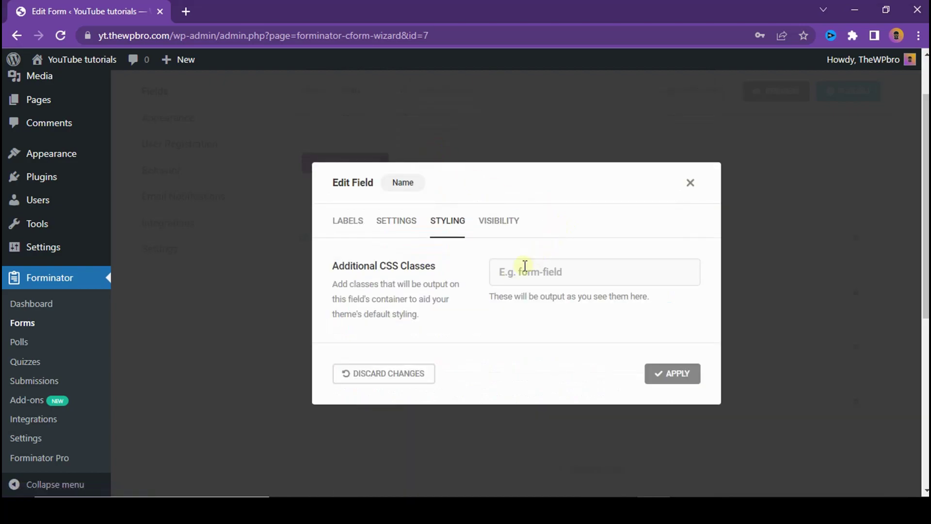
Step: Review the Name field's Styling and Visibility tabs, then apply it as required
left_click(506, 276)
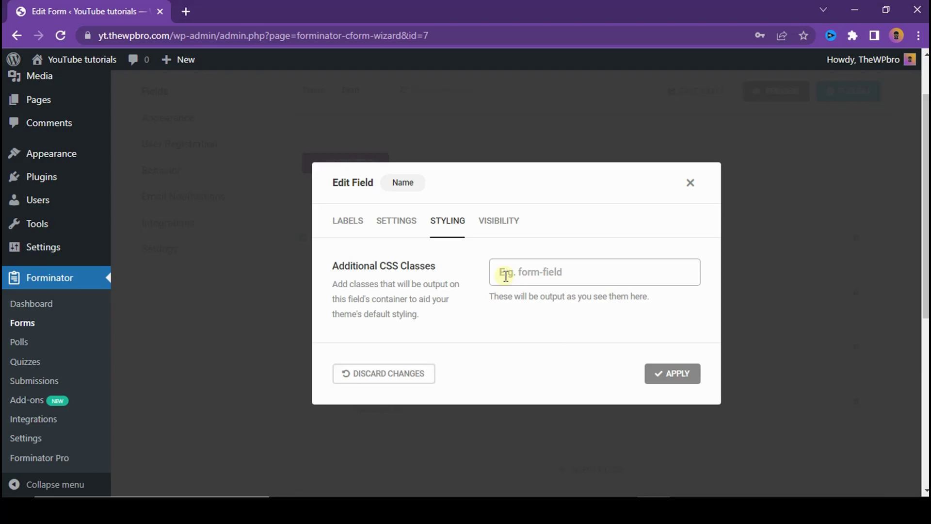
left_click(533, 267)
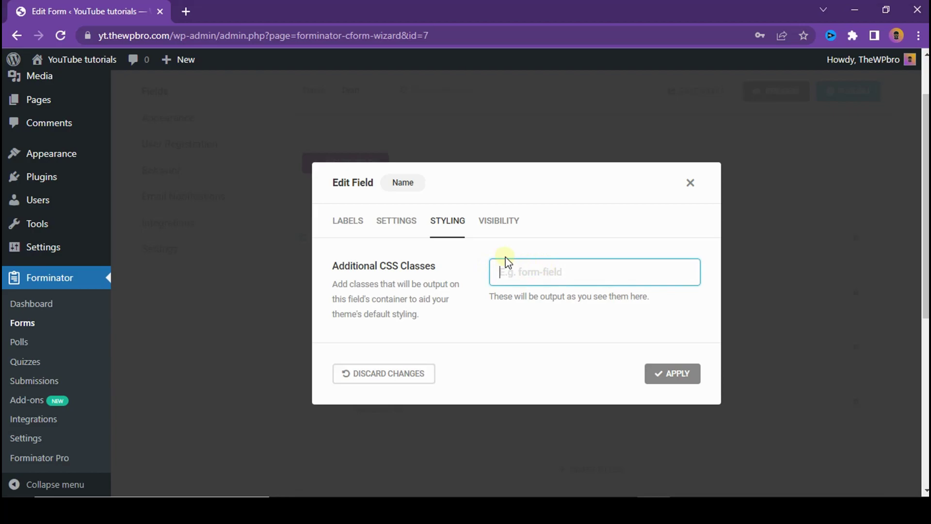
left_click(508, 222)
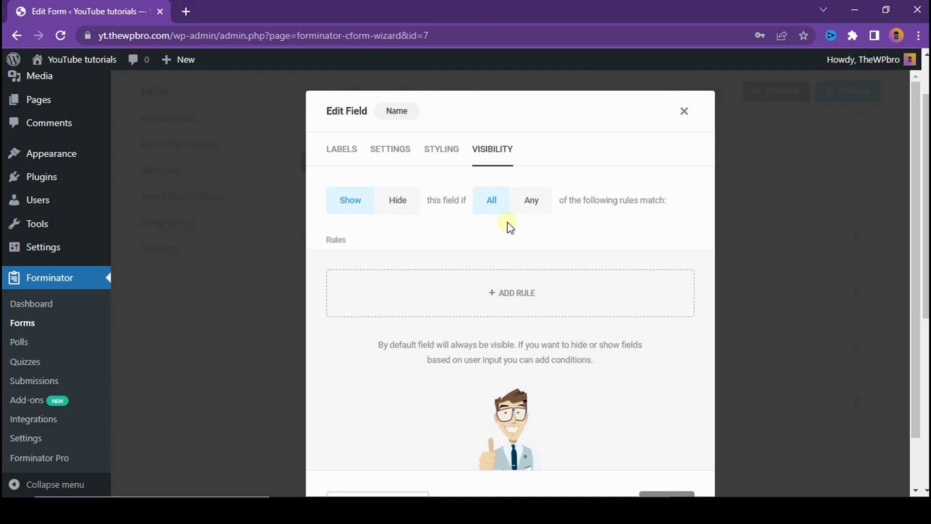
scroll(577, 90, "up", 2)
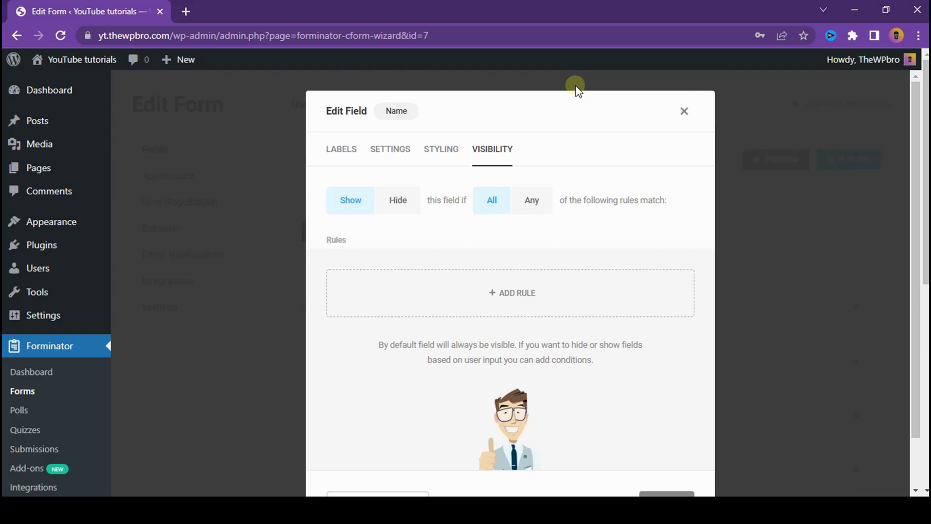
scroll(582, 189, "down", 2)
left_click(672, 446)
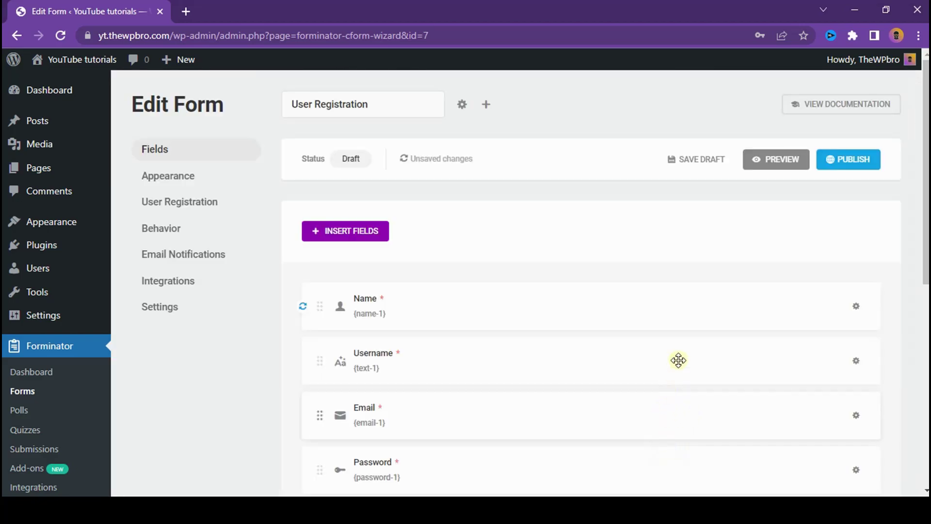
scroll(897, 293, "down", 3)
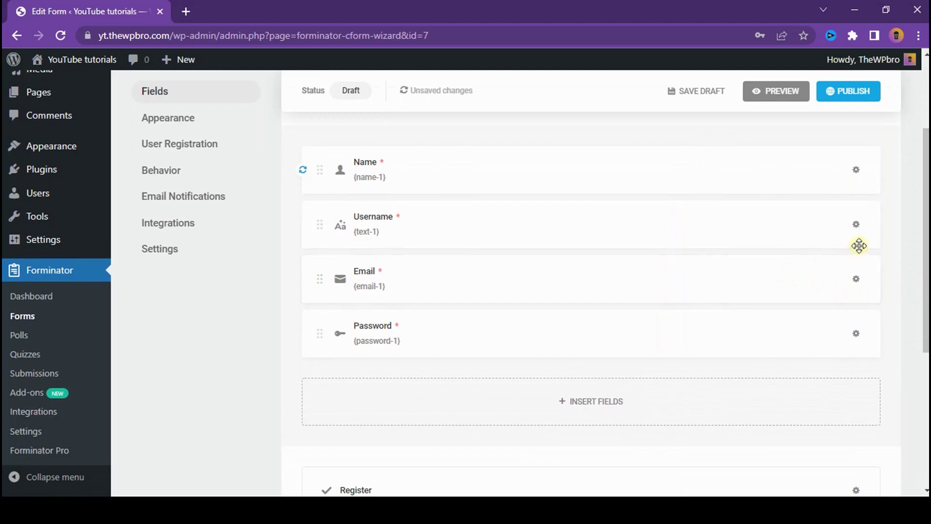
Step: Enter 'Username is required' as the Username field's error message
left_click(856, 225)
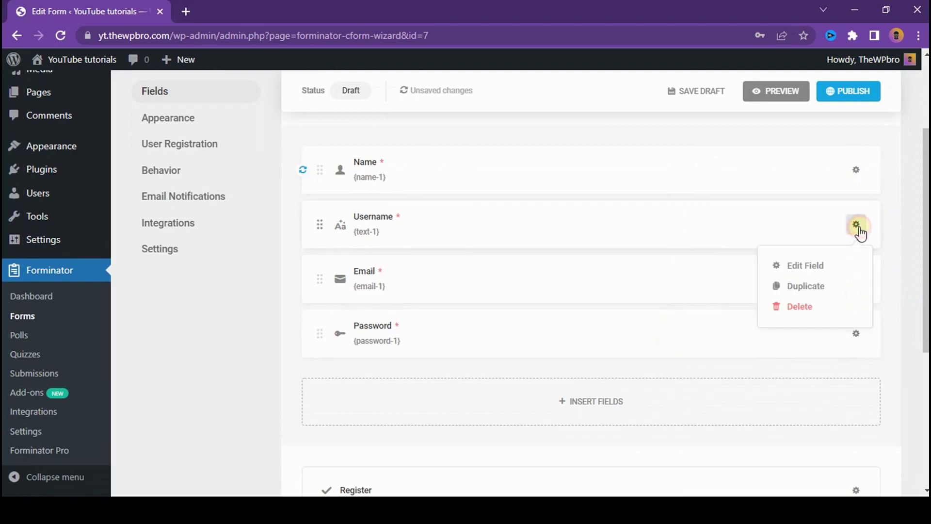
left_click(826, 268)
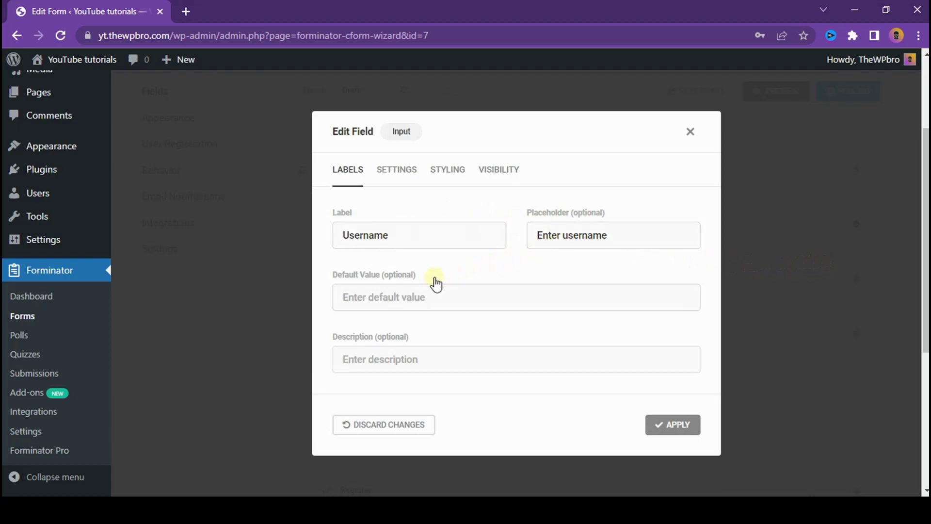
left_click(346, 359)
left_click(346, 297)
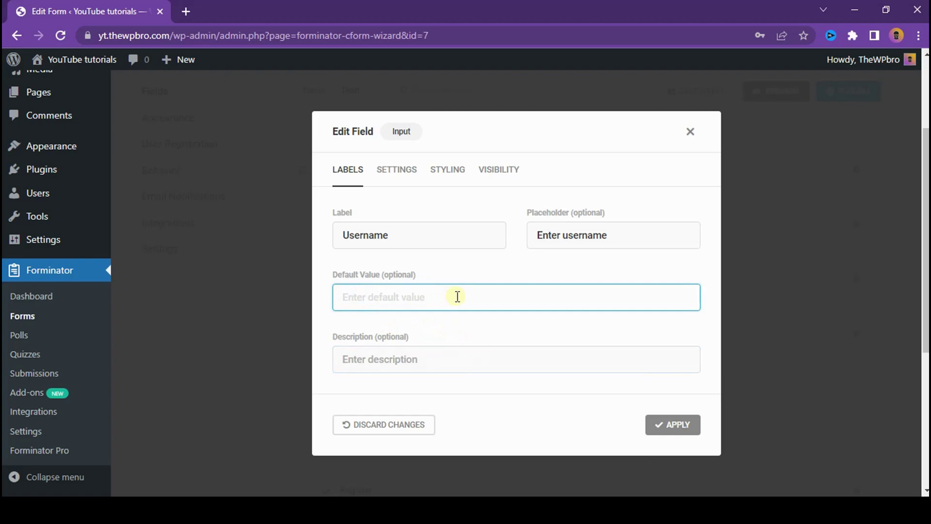
left_click(414, 172)
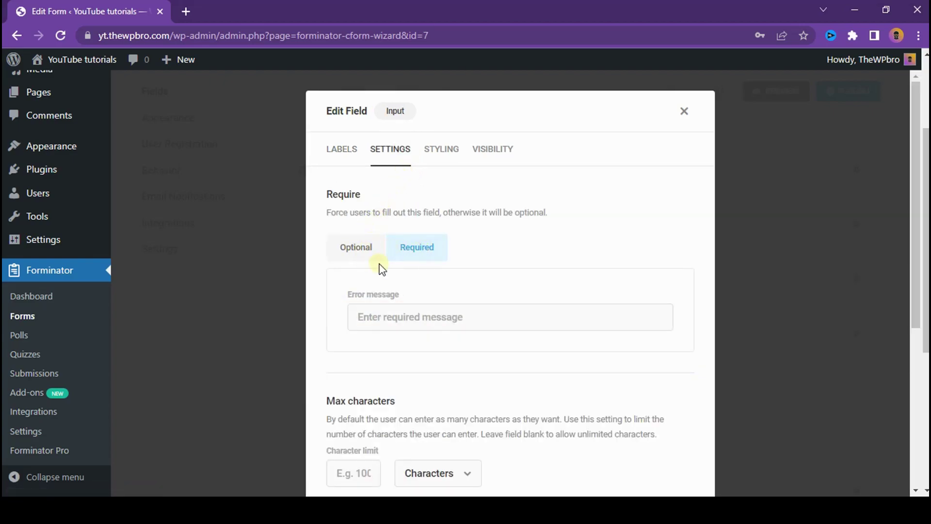
left_click(410, 311)
type("Username is required")
scroll(466, 281, "down", 3)
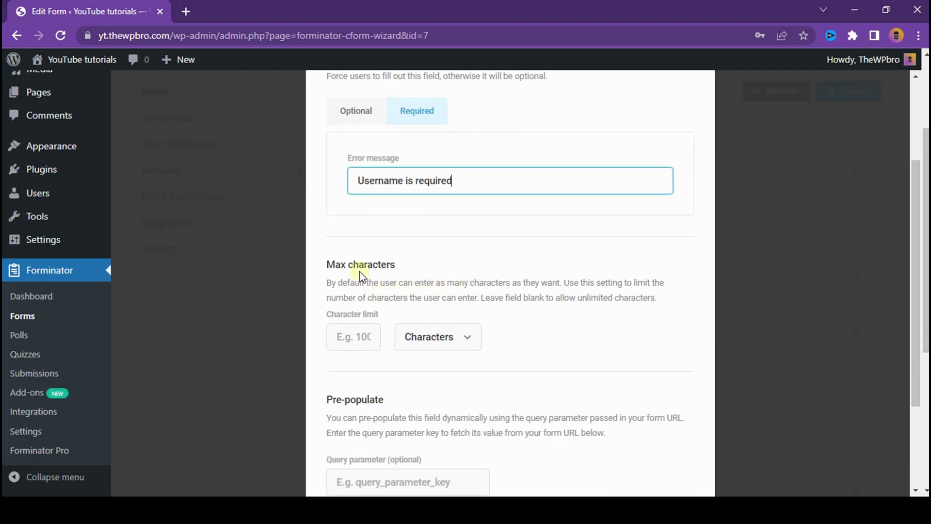
Step: Review the Username field's Styling and Visibility tabs and apply the changes
left_click_drag(358, 270, 435, 286)
left_click_drag(512, 287, 530, 289)
left_click(641, 296)
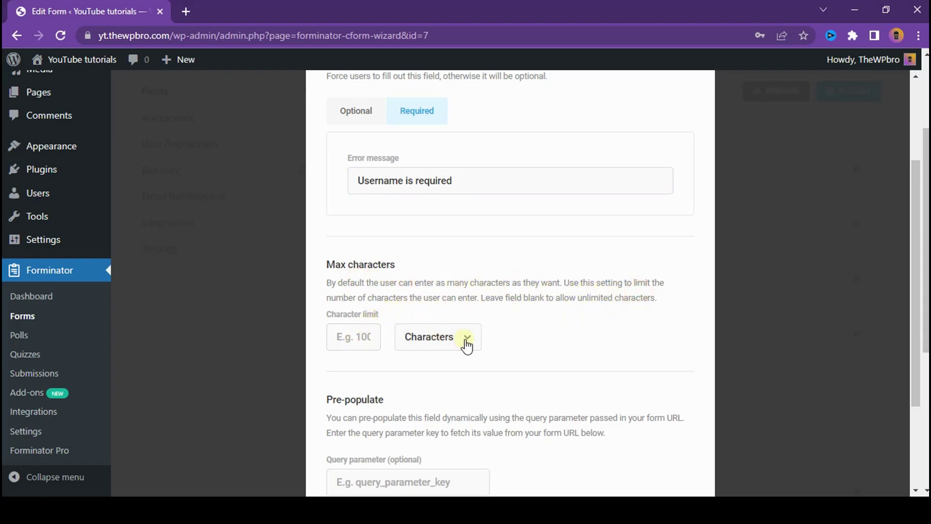
scroll(572, 345, "down", 3)
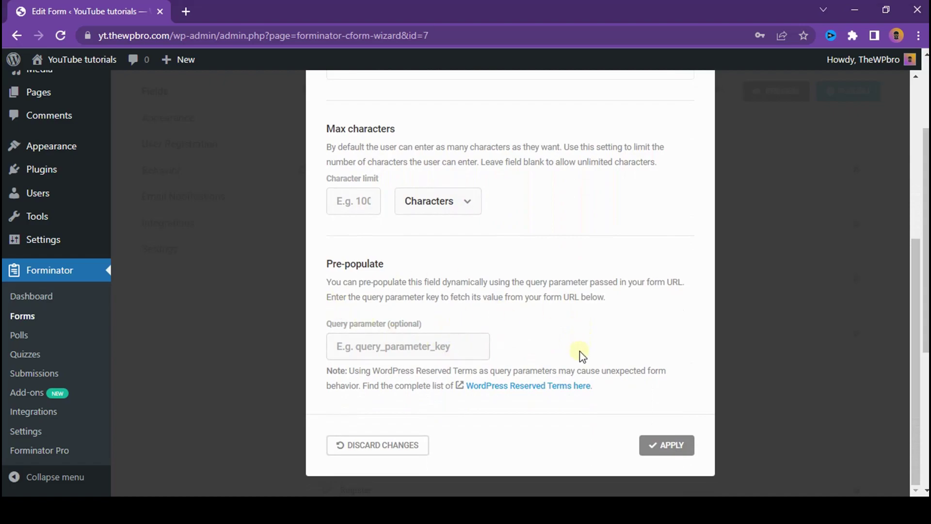
scroll(573, 359, "up", 4)
scroll(675, 395, "down", 4)
scroll(426, 274, "up", 5)
left_click(443, 152)
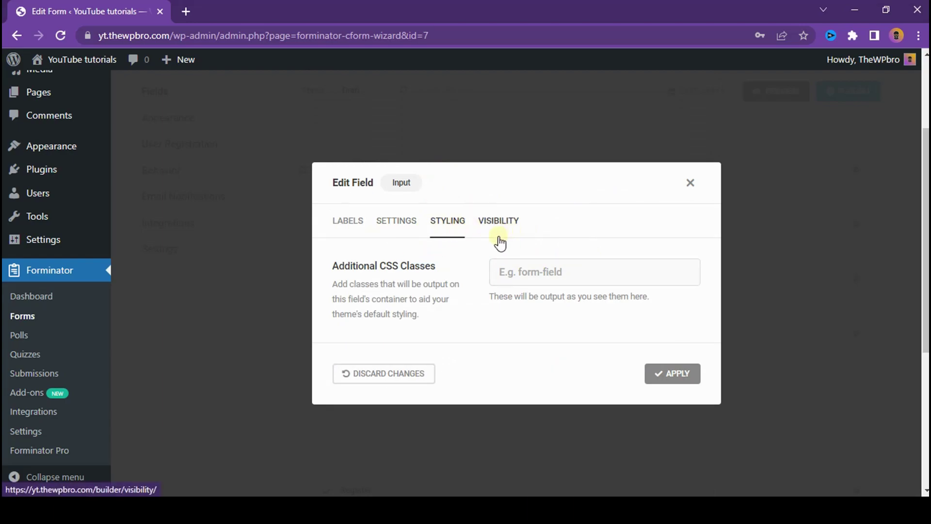
left_click(519, 221)
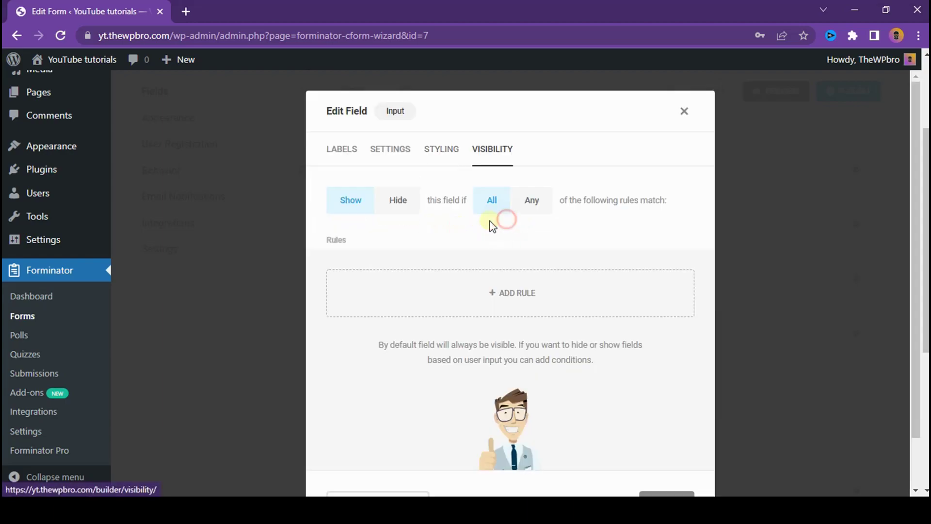
scroll(661, 245, "down", 2)
left_click(664, 443)
Step: Open the Email field's editor at its placeholder text
left_click(856, 280)
left_click(831, 318)
left_click(559, 265)
Step: Replace the Email placeholder with a sample support e-mail address
left_click_drag(559, 265, 645, 271)
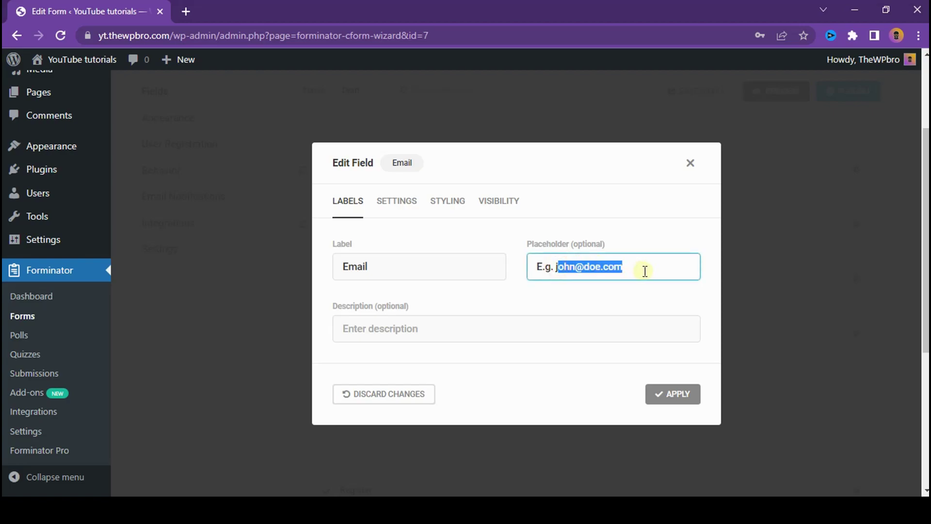
key("BackSpace")
key("BackSpace")
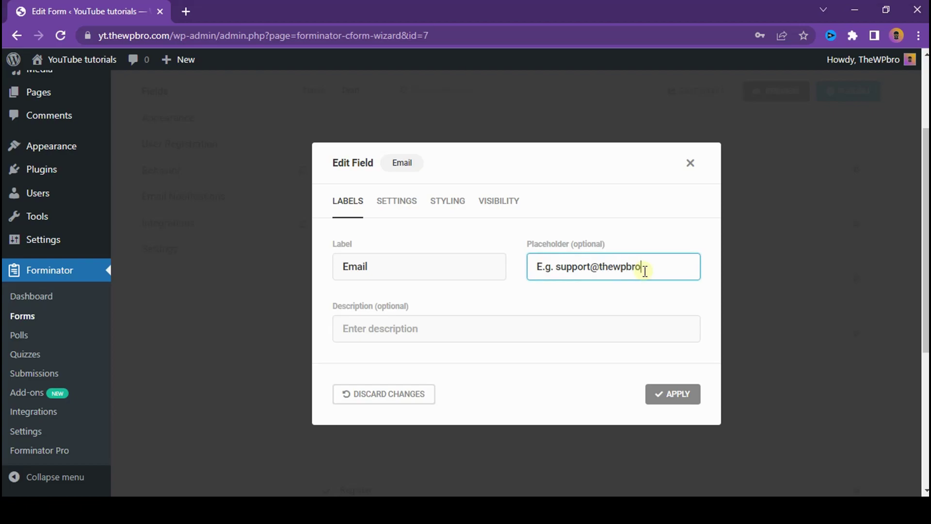
left_click(430, 328)
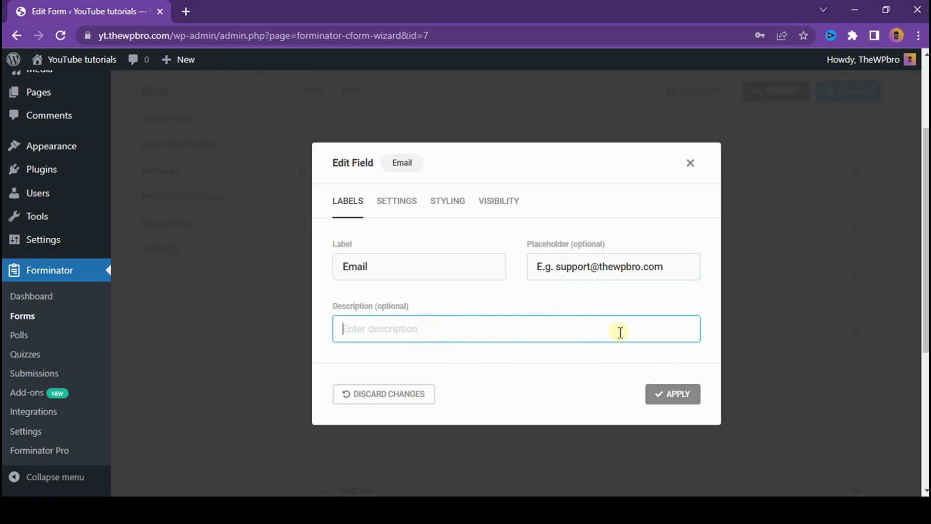
Step: Check the Email validation message 'This is not a valid email.' in Settings
left_click(393, 202)
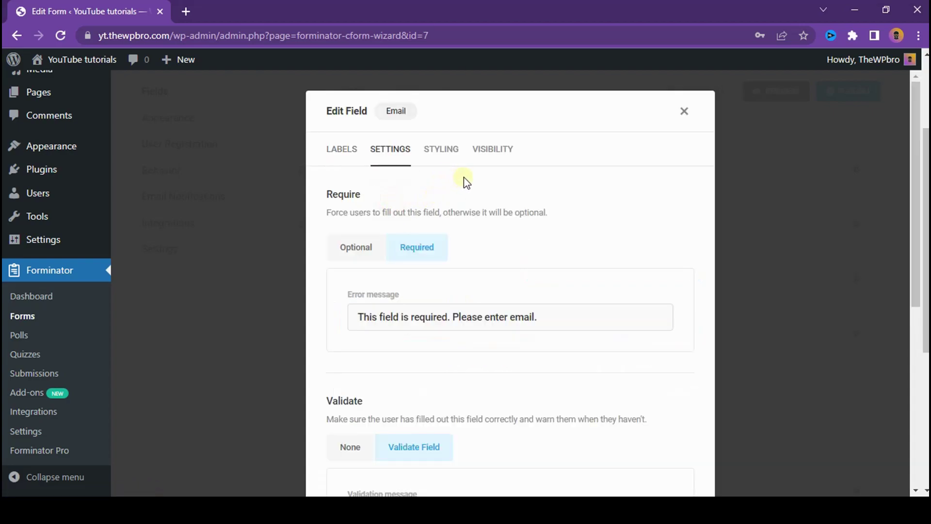
scroll(452, 263, "down", 5)
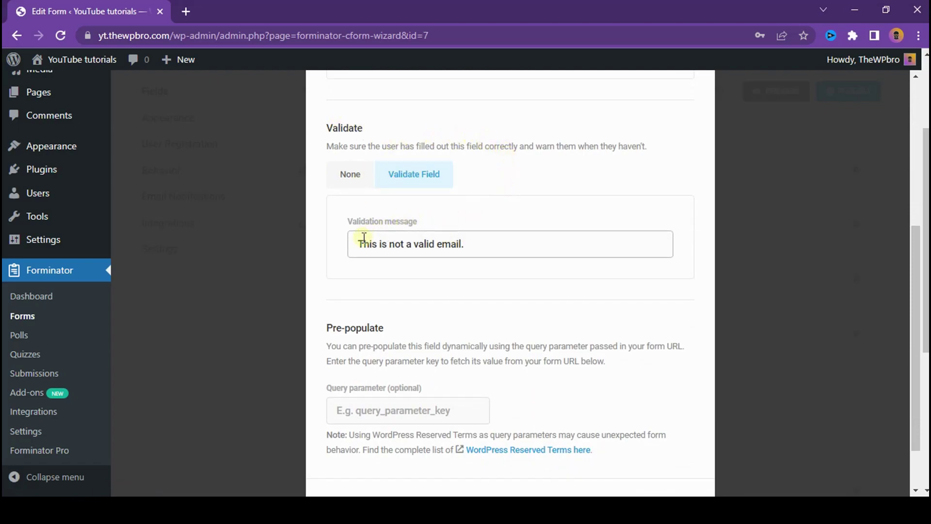
left_click_drag(361, 237, 488, 243)
left_click(457, 243)
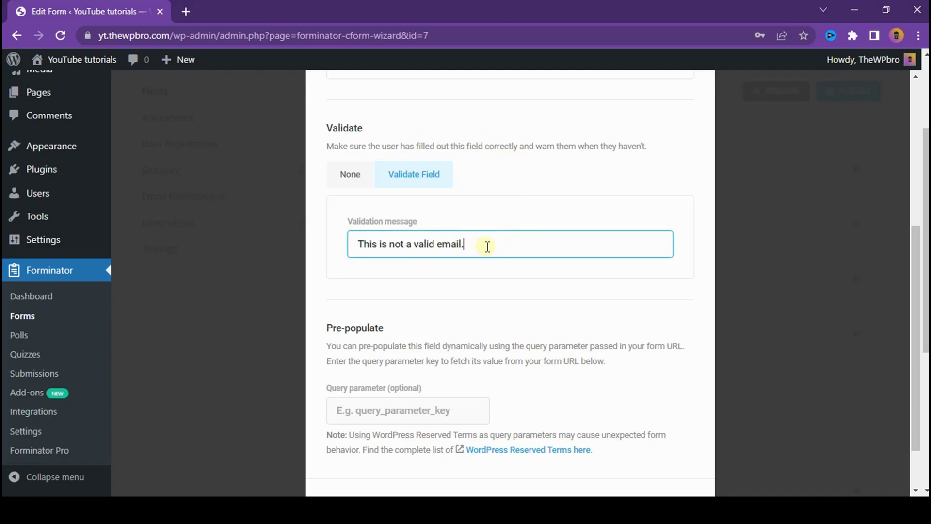
left_click_drag(484, 245, 322, 242)
left_click(562, 234)
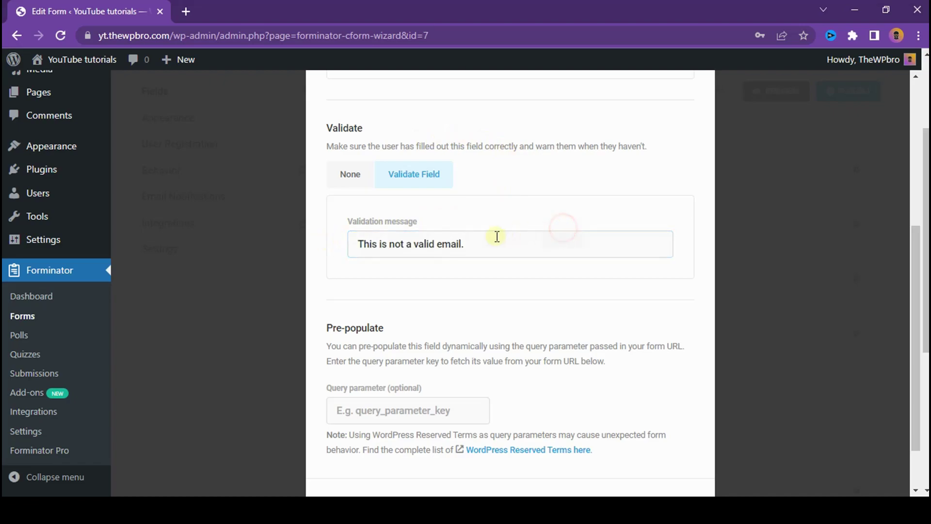
scroll(434, 243, "up", 4)
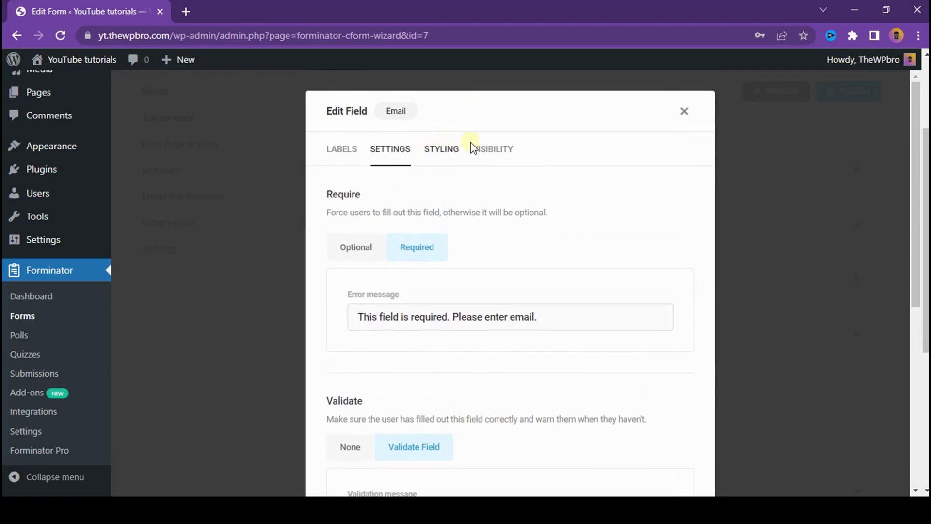
Step: Review the Email field's Styling and Visibility tabs and apply the changes
left_click(444, 151)
left_click(496, 219)
scroll(656, 315, "down", 1)
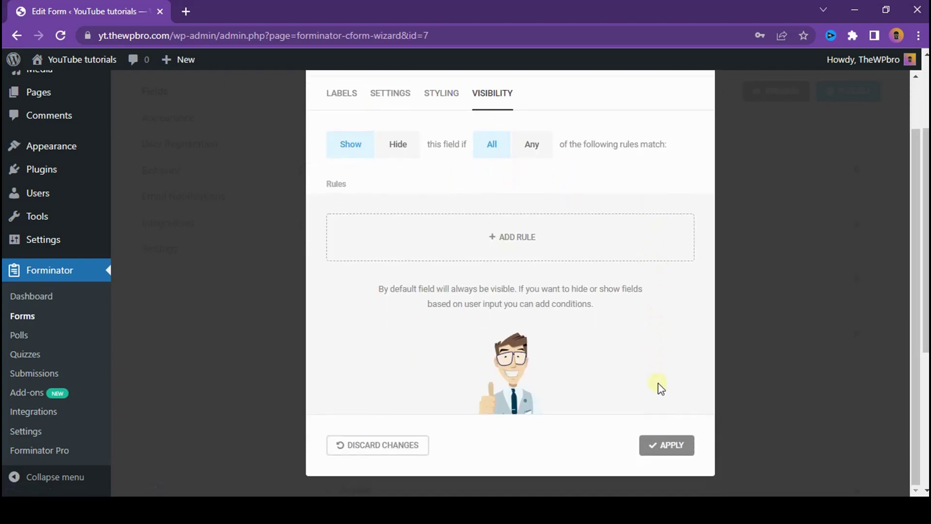
left_click(668, 454)
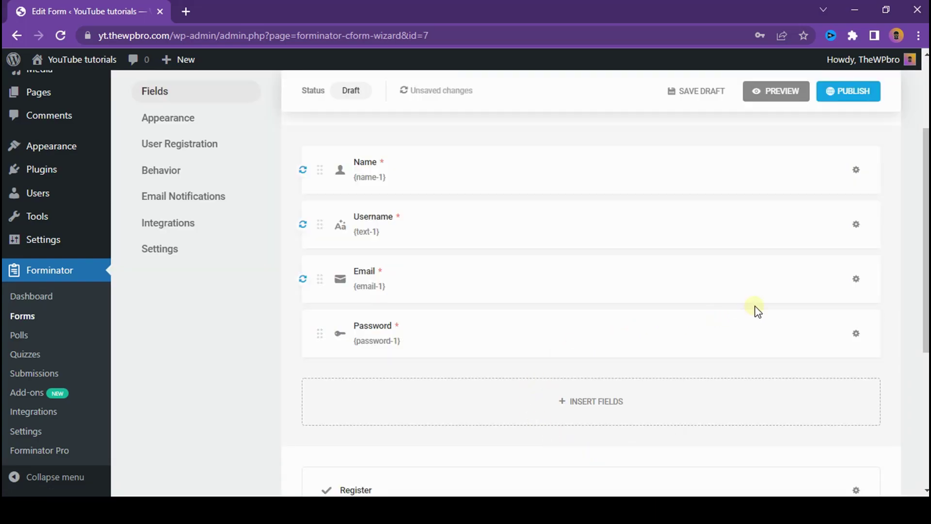
scroll(673, 250, "down", 2)
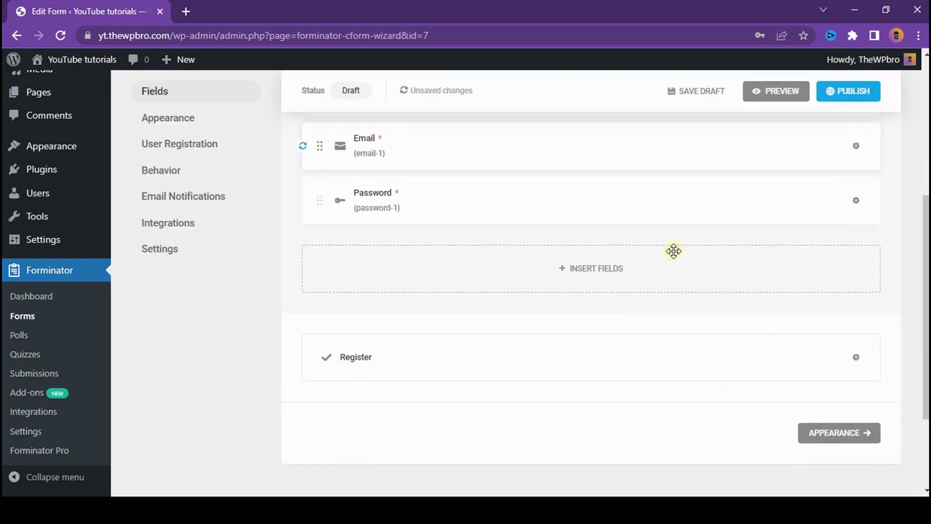
scroll(679, 262, "down", 3)
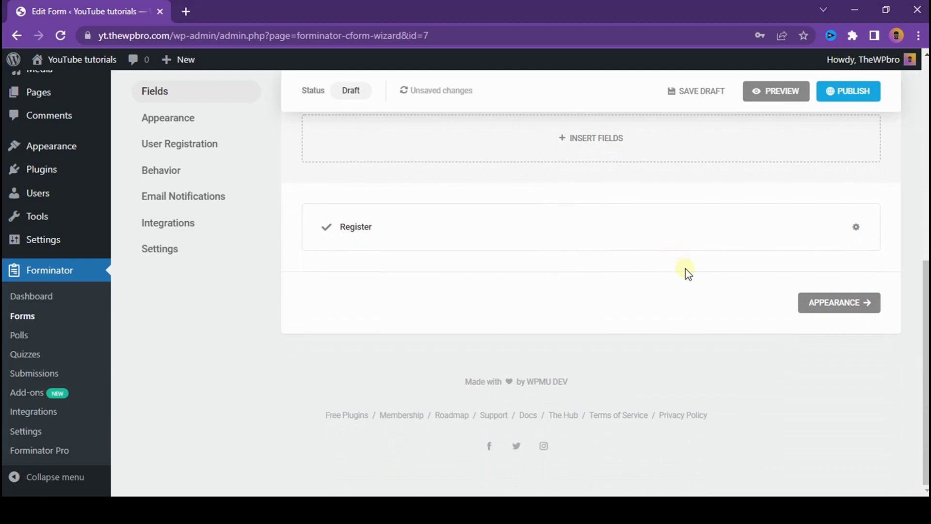
Step: In Appearance, try the Flat, Bold, Material and None design styles, then return to Default
left_click(862, 314)
scroll(540, 342, "down", 2)
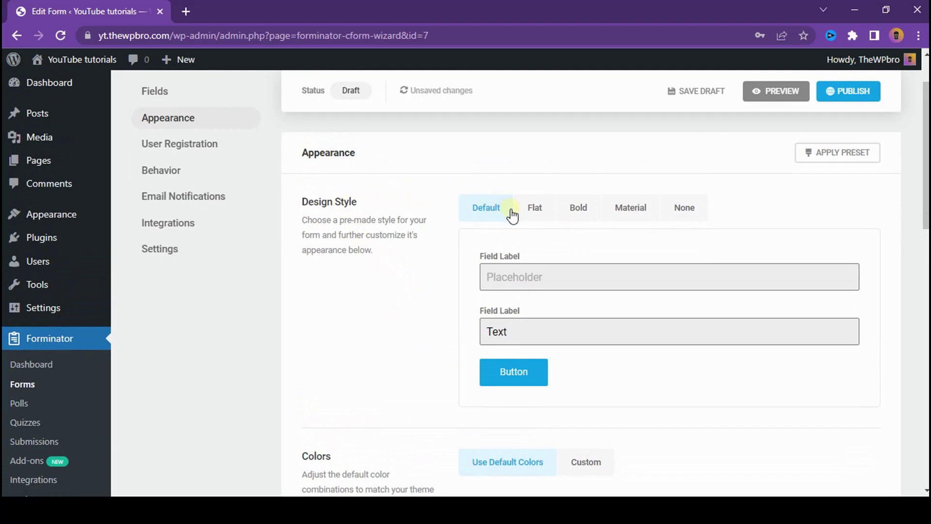
left_click(532, 209)
left_click(590, 218)
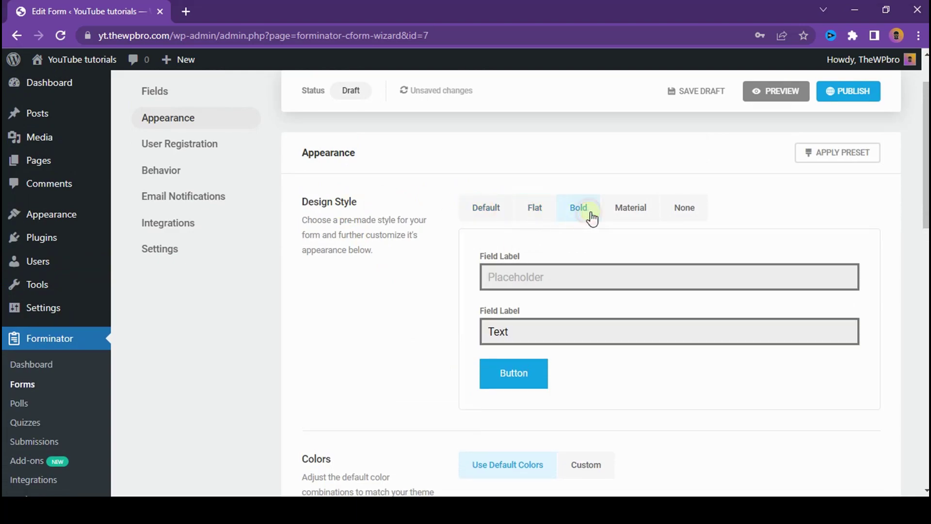
left_click(640, 218)
left_click(680, 221)
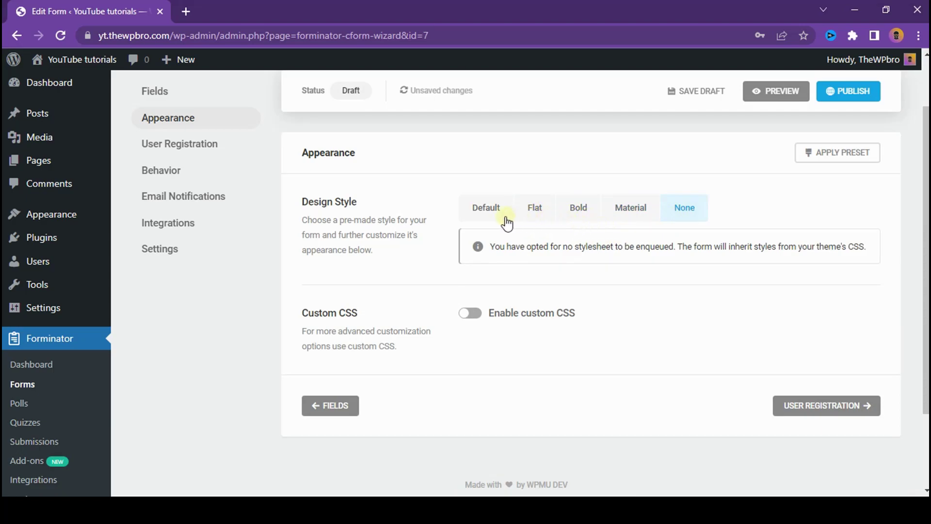
left_click(483, 219)
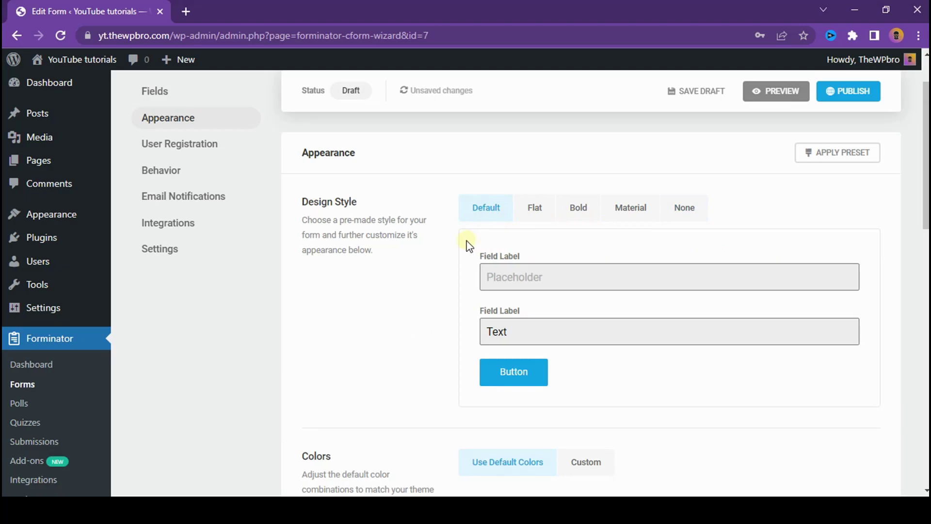
Step: Preview the registration form with the Default style and close the preview
scroll(463, 245, "down", 4)
scroll(606, 189, "up", 1)
scroll(629, 183, "up", 1)
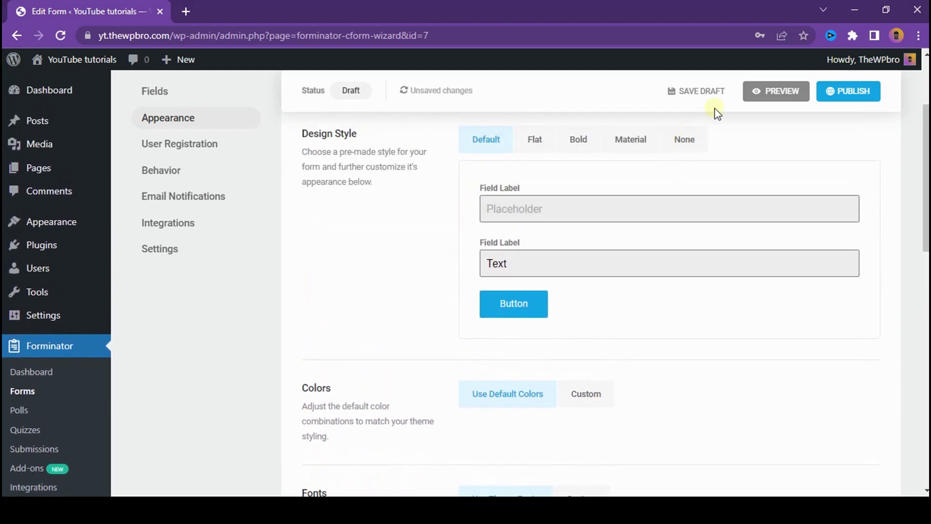
left_click(760, 97)
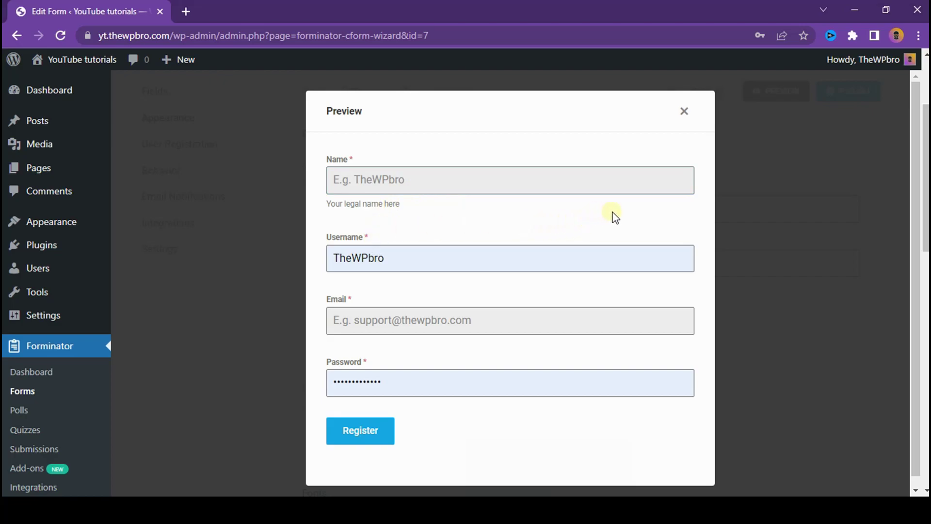
left_click(684, 112)
scroll(563, 262, "down", 3)
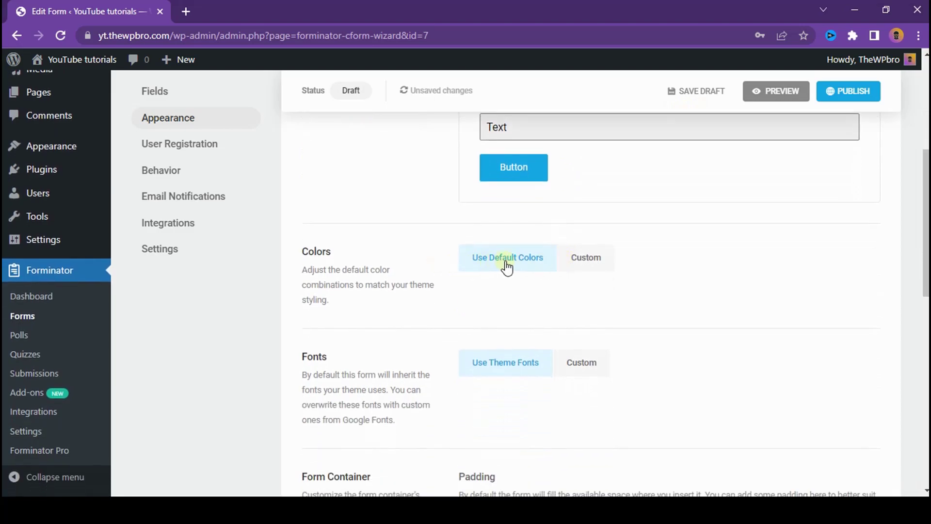
Step: Switch the form to custom colours and expand the Submit Button colour settings
left_click(603, 258)
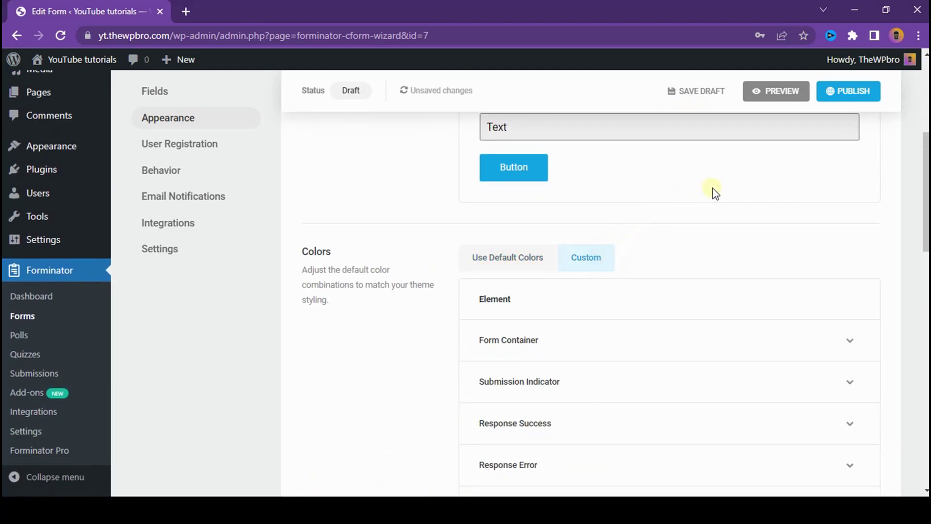
scroll(713, 190, "down", 1)
scroll(626, 182, "down", 3)
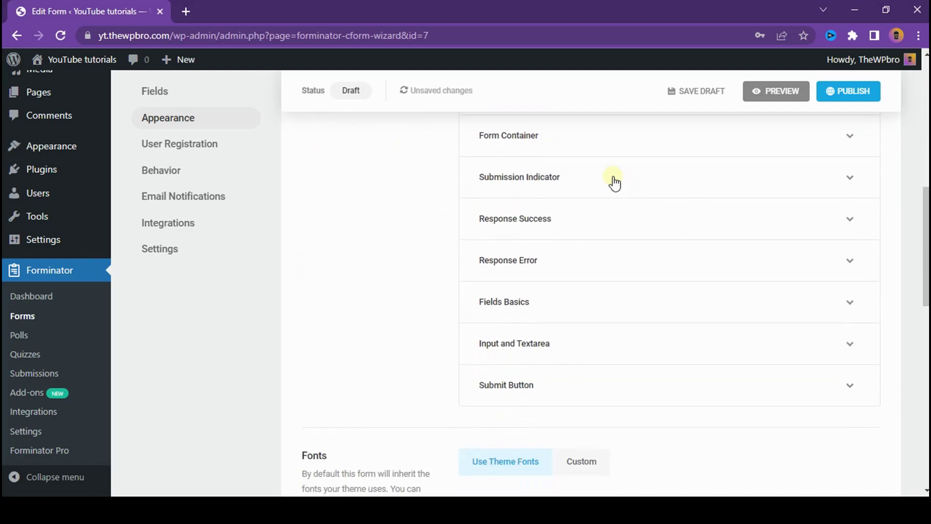
scroll(551, 191, "up", 1)
left_click(570, 200)
left_click(570, 200)
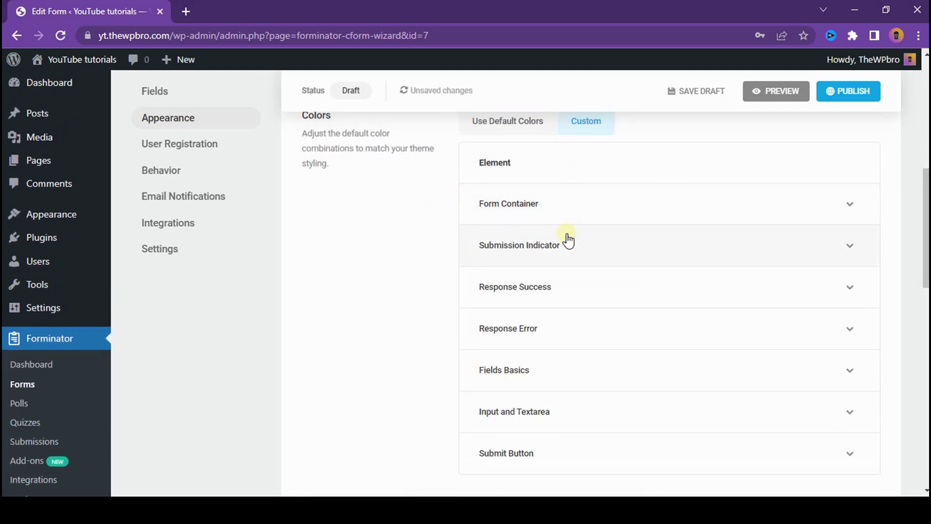
scroll(565, 241, "down", 2)
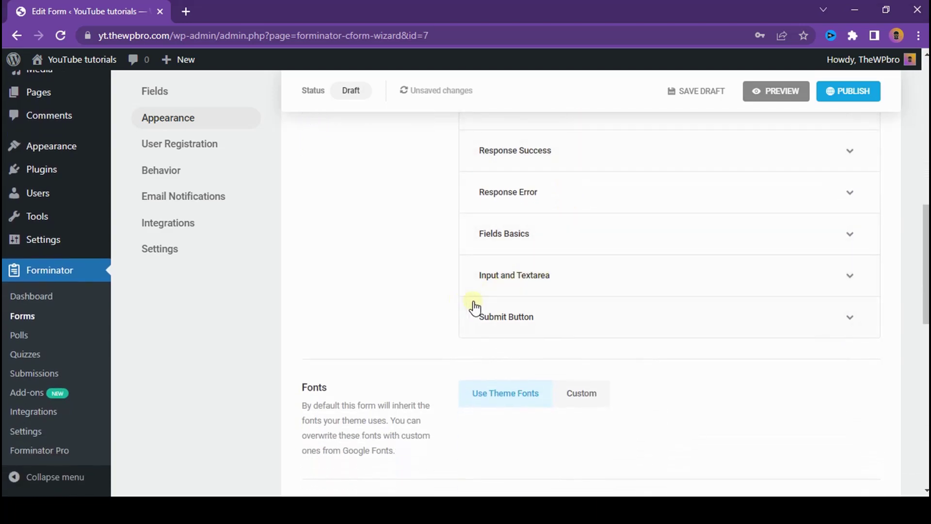
left_click(517, 308)
scroll(582, 286, "down", 2)
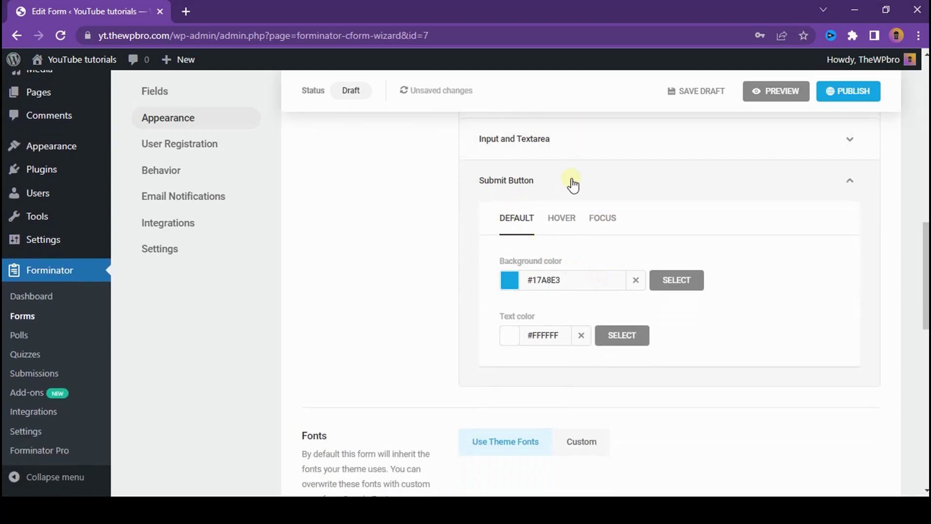
Step: Preview the form, test its submit button, and close the preview
left_click(758, 97)
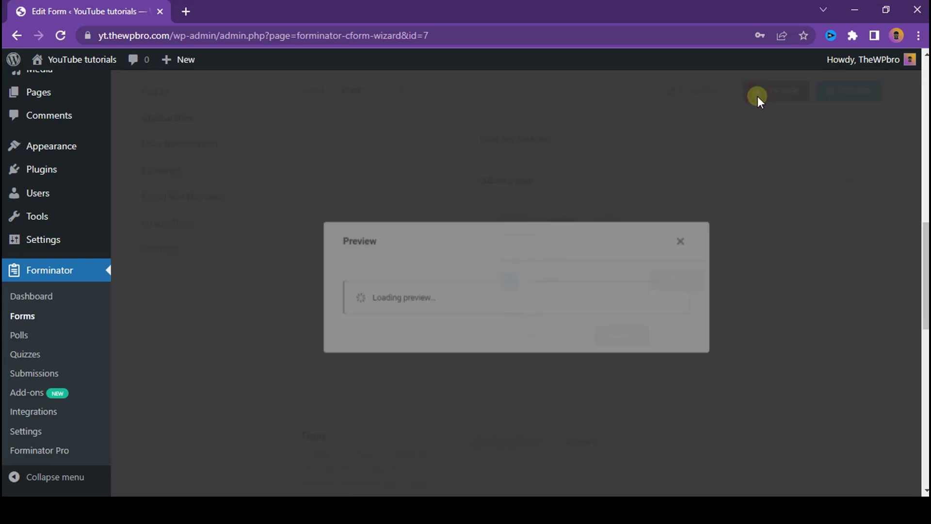
left_click(376, 433)
left_click(358, 429)
left_click(684, 112)
Step: Set the submit button background to dark grey #333333 for Default, Hover and Focus states
left_click(512, 281)
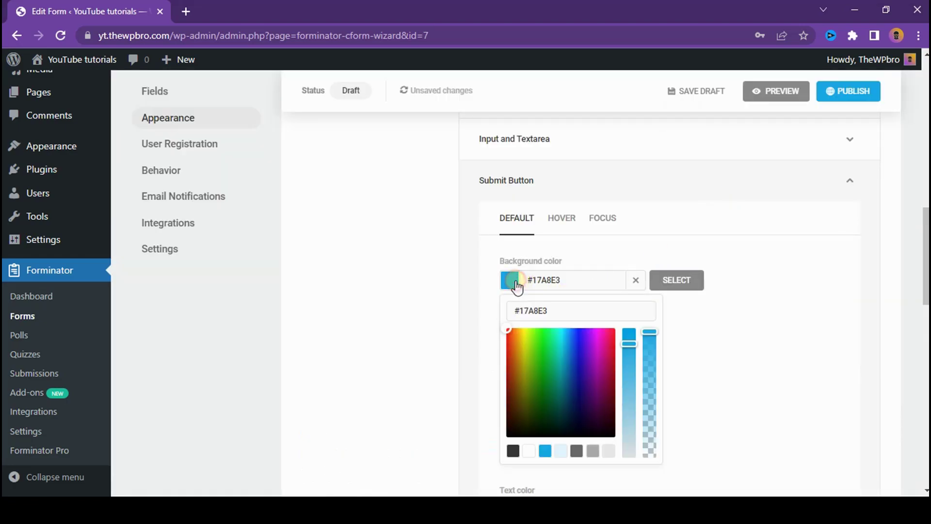
left_click(512, 451)
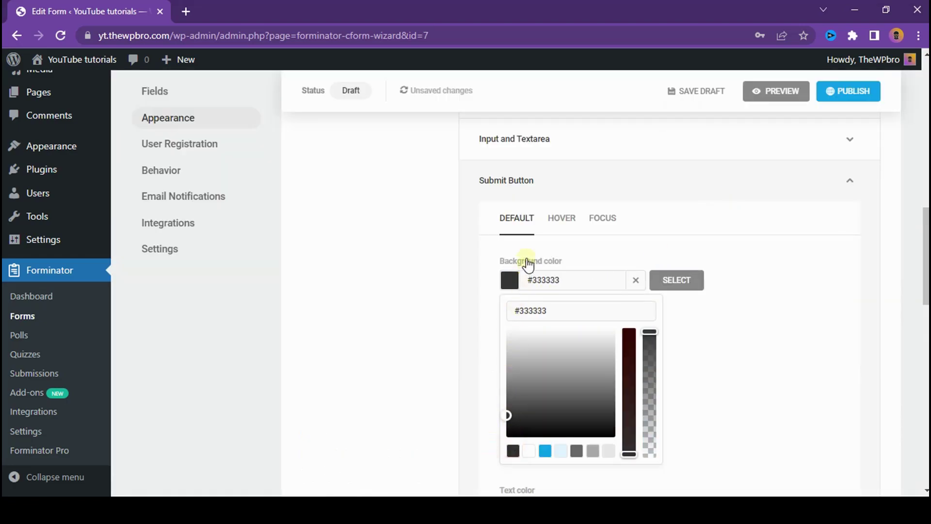
left_click(561, 218)
left_click(510, 284)
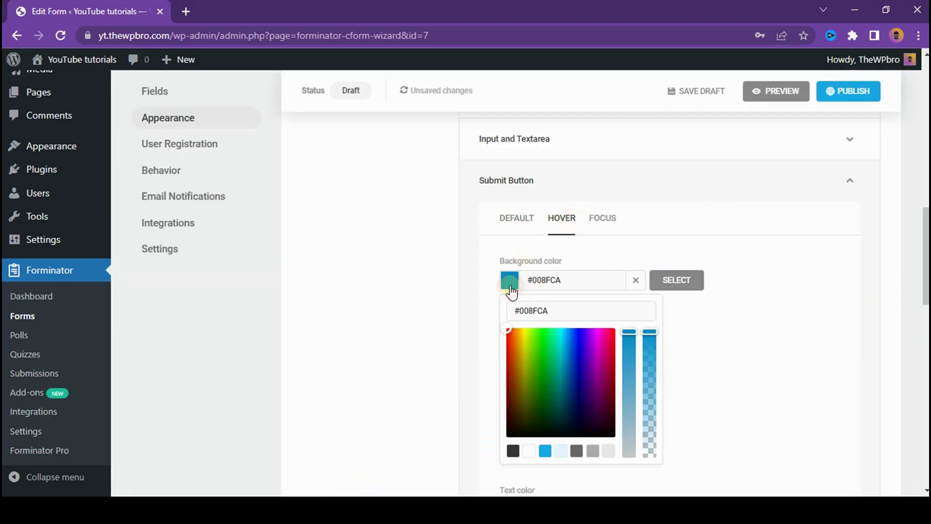
left_click(513, 450)
left_click(615, 221)
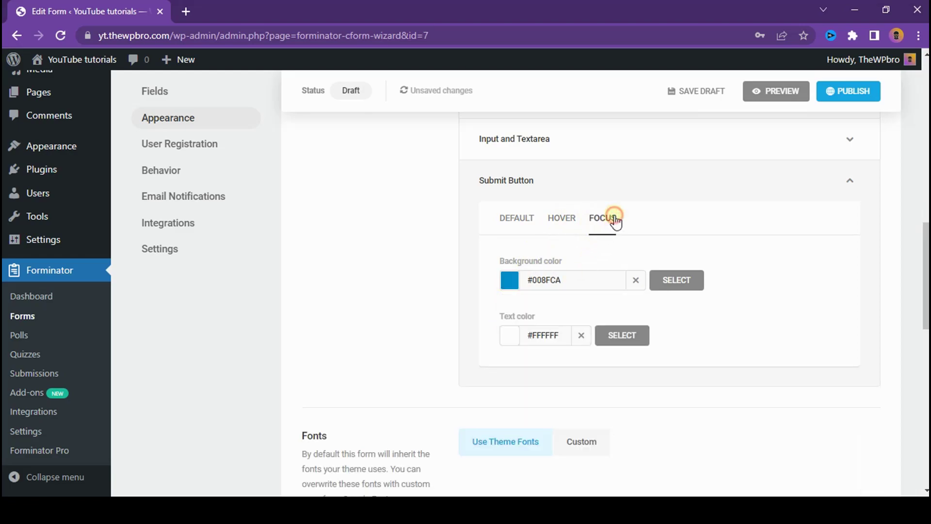
left_click(510, 281)
left_click(512, 451)
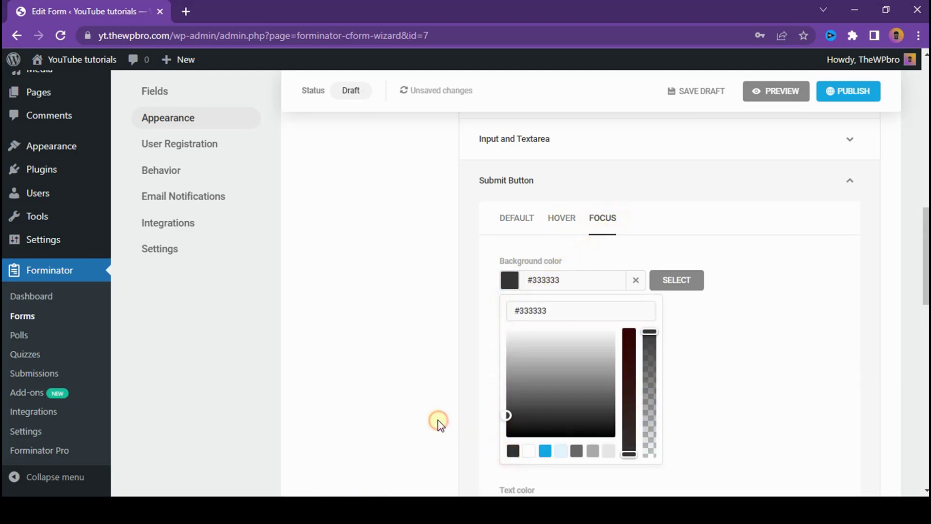
Step: Preview the form with the dark Register button and close the preview
left_click(781, 93)
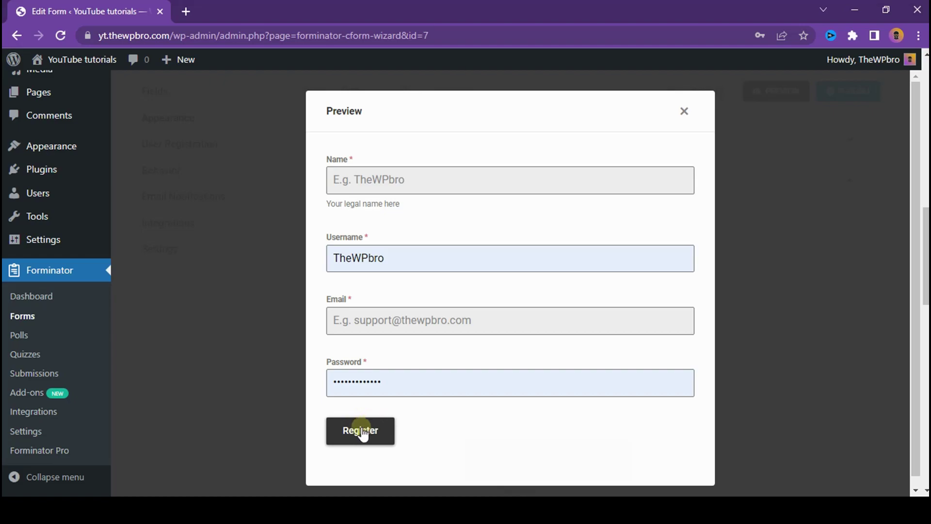
left_click(684, 112)
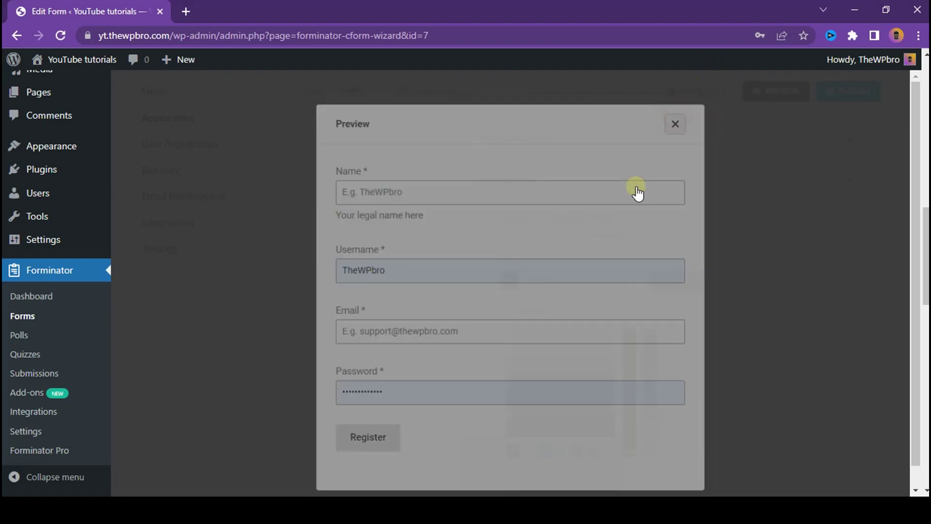
scroll(538, 291, "up", 4)
scroll(582, 295, "down", 3)
Step: Collapse the submit button colours and switch the form to custom fonts
left_click(655, 245)
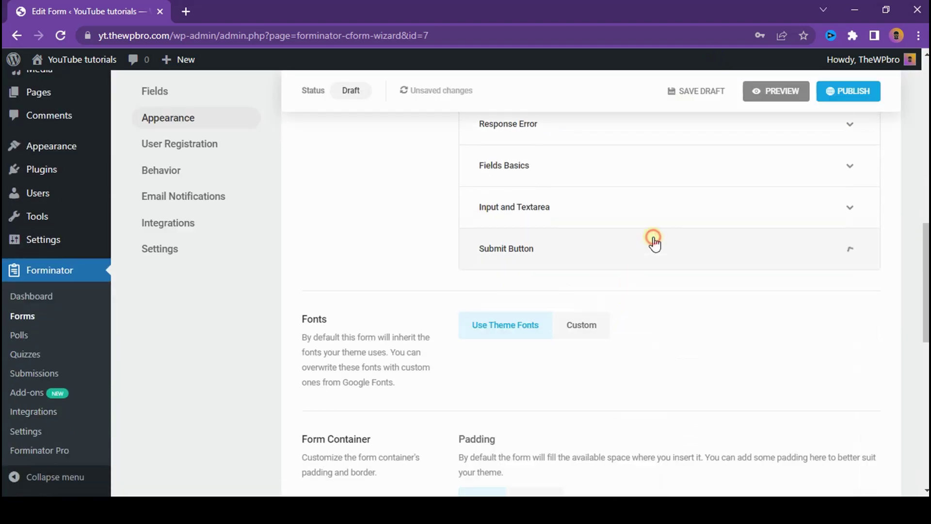
scroll(475, 310, "down", 2)
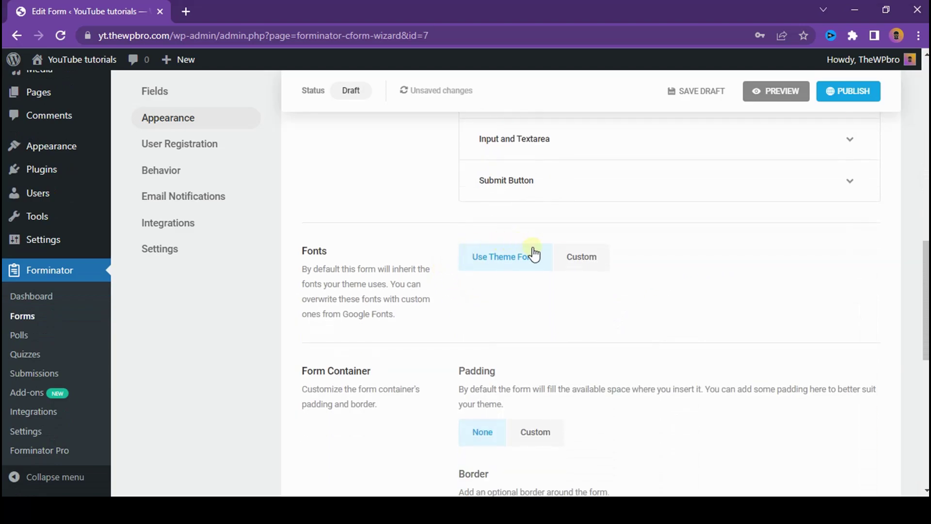
left_click(565, 258)
scroll(571, 241, "down", 4)
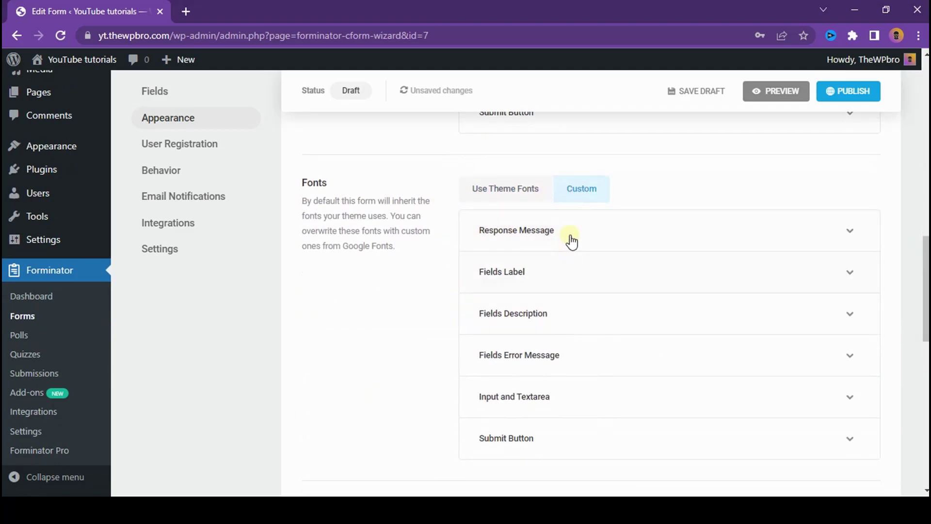
scroll(576, 315, "up", 3)
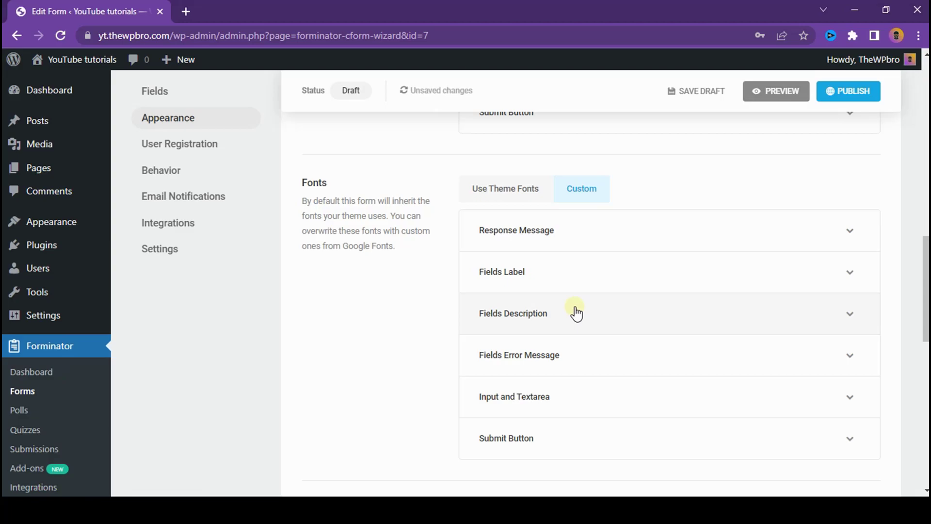
Step: Set the Fields Label font to Custom user font 'DM sans' at size 16
left_click(557, 276)
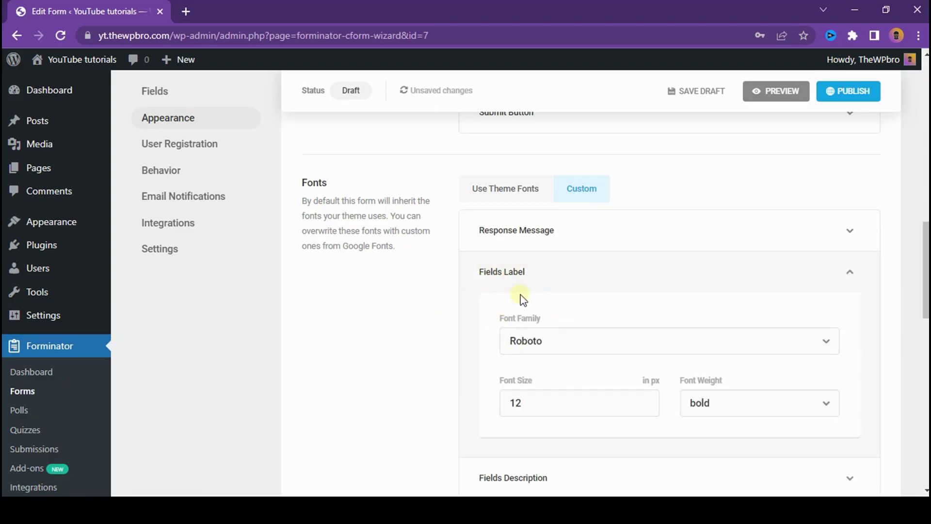
left_click(580, 346)
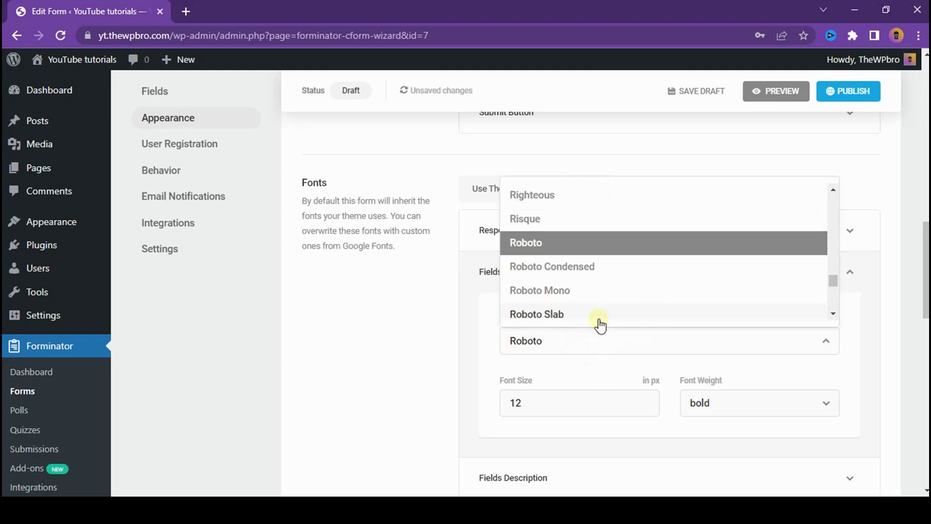
scroll(622, 251, "down", 1)
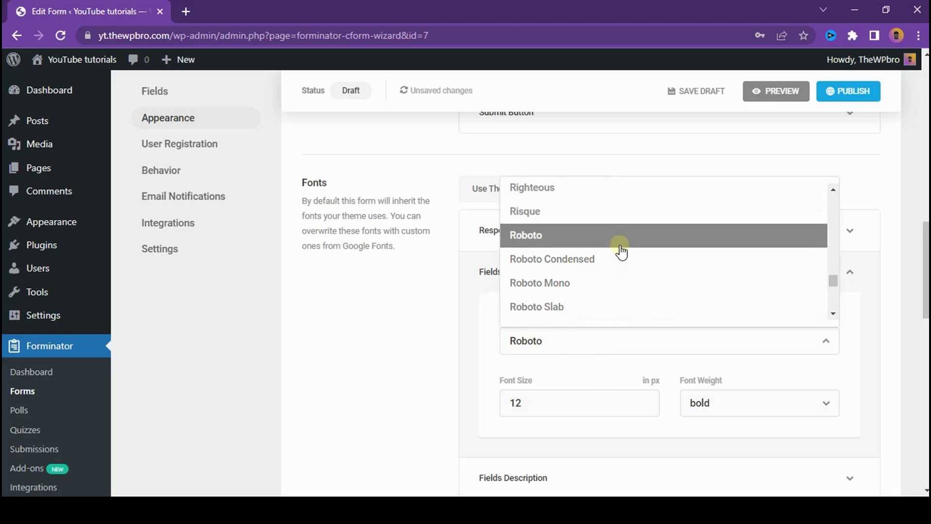
scroll(631, 252, "down", 5)
left_click_drag(833, 282, 835, 311)
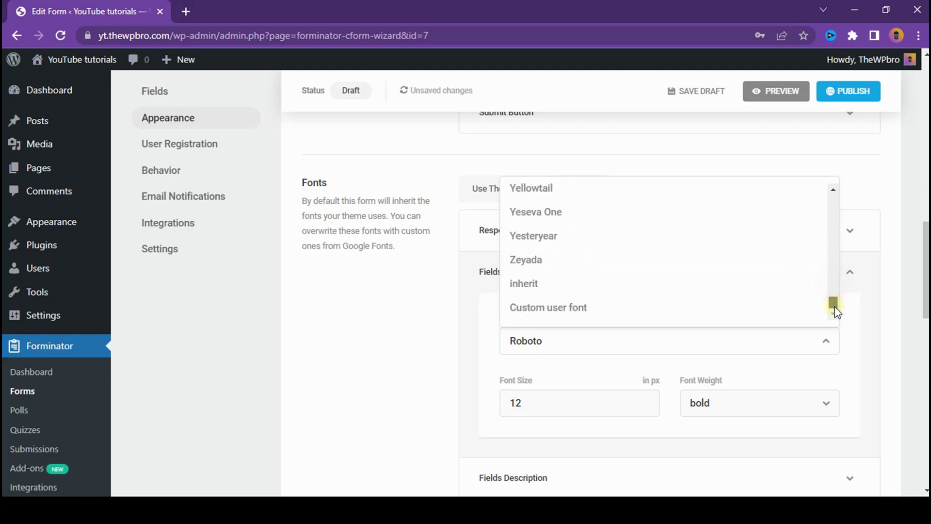
left_click(601, 314)
scroll(563, 333, "down", 3)
left_click(555, 269)
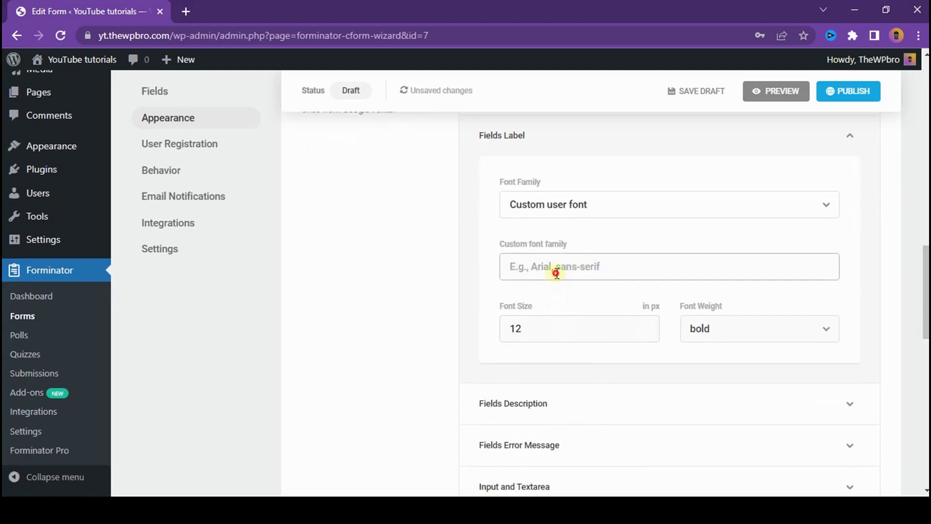
type("DM sans")
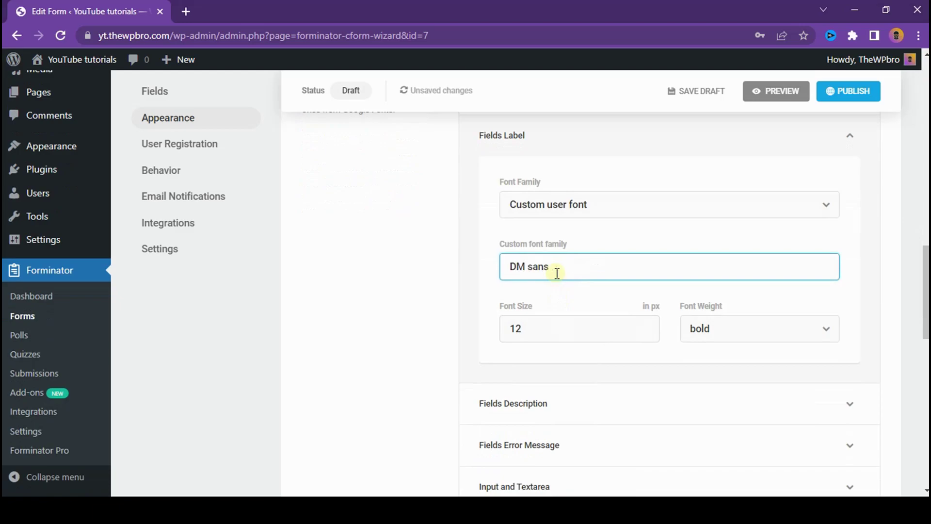
left_click(548, 329)
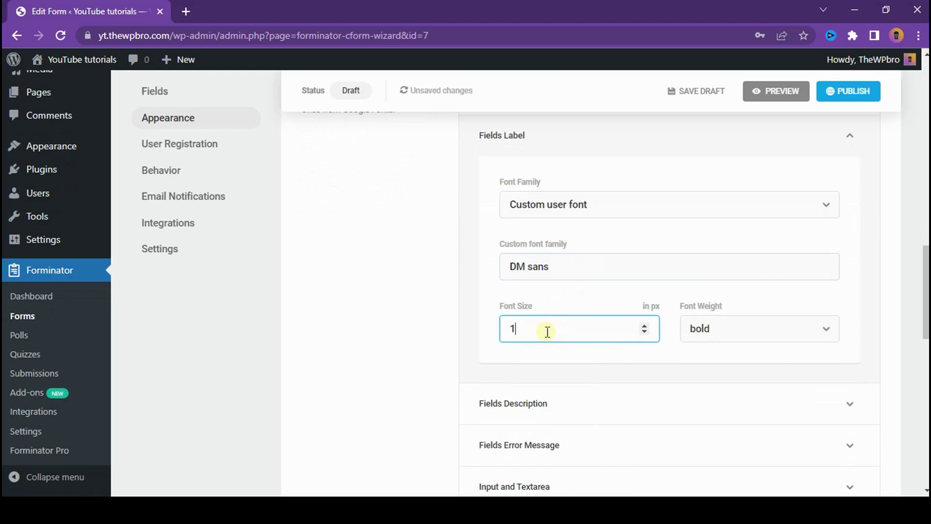
Step: Preview the form with the new label font, then collapse the Fields Label settings
left_click(766, 88)
left_click(346, 189)
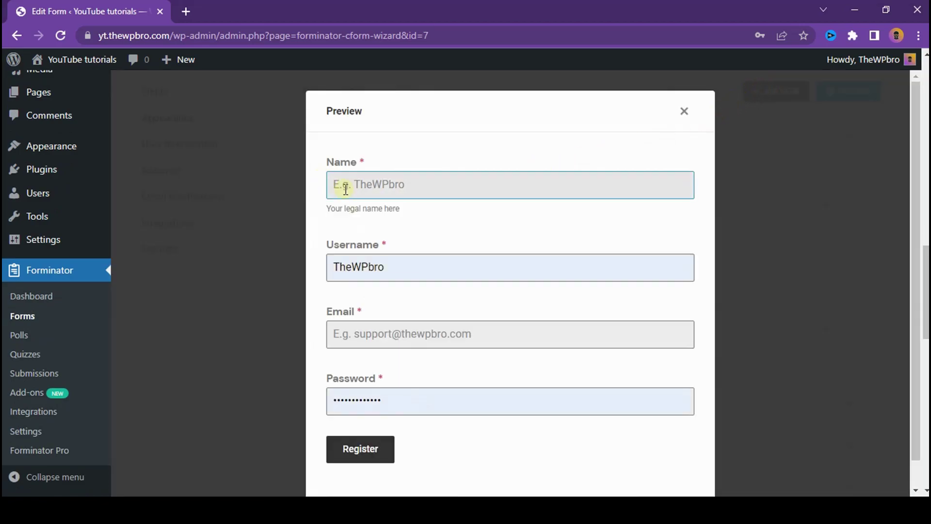
scroll(527, 233, "down", 1)
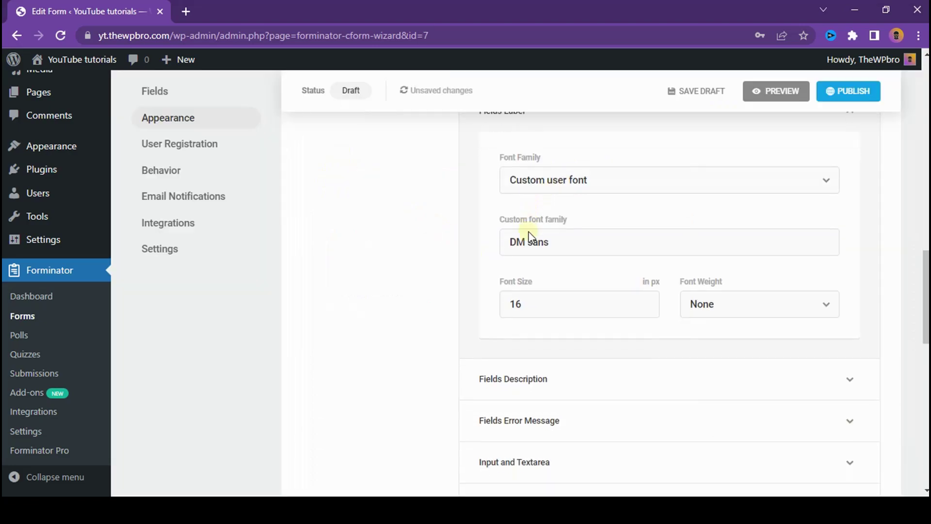
scroll(528, 234, "up", 2)
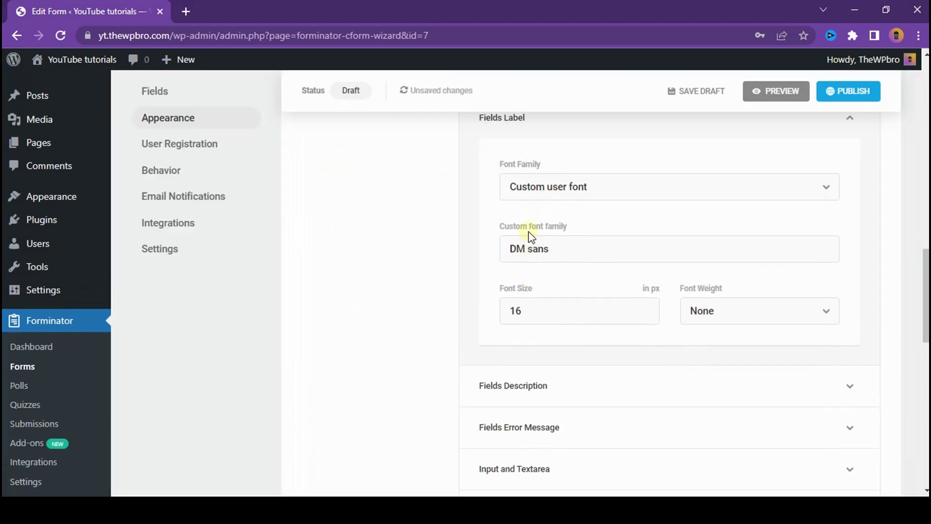
left_click(561, 209)
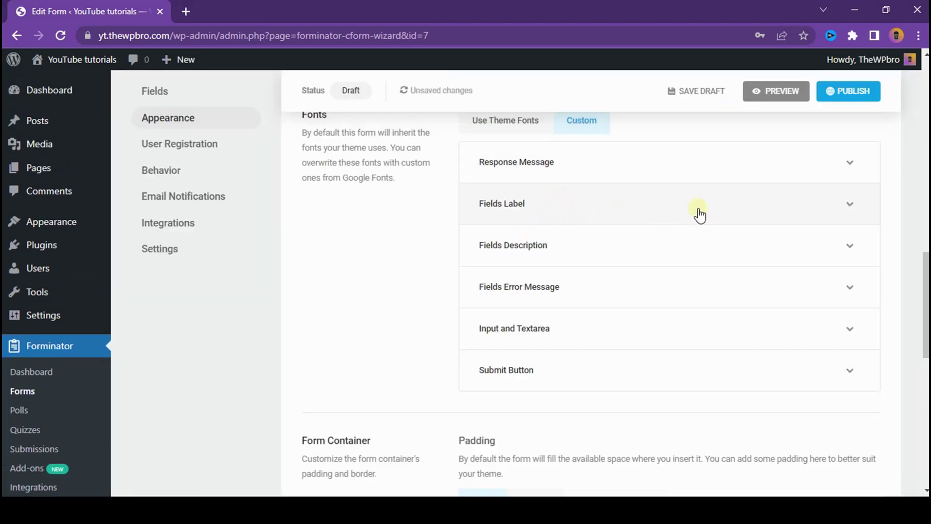
scroll(703, 206, "up", 7)
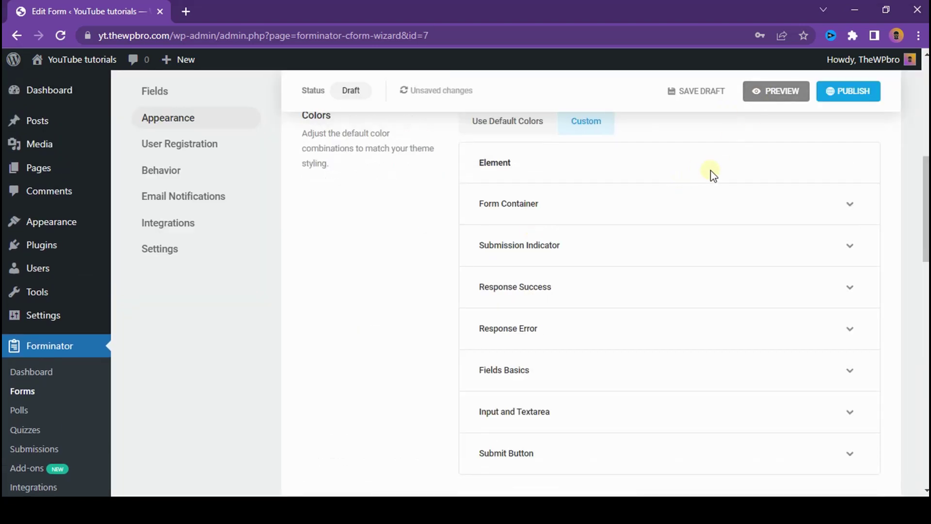
left_click(762, 94)
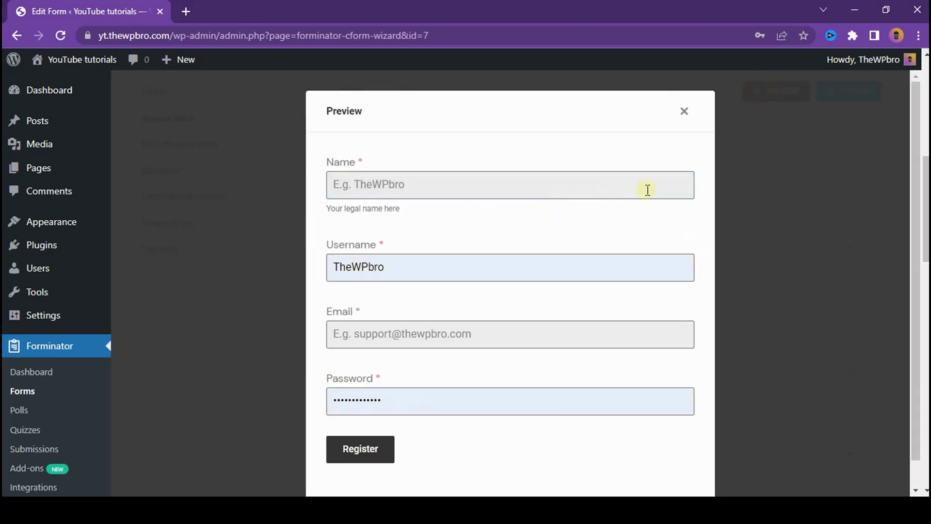
left_click(684, 111)
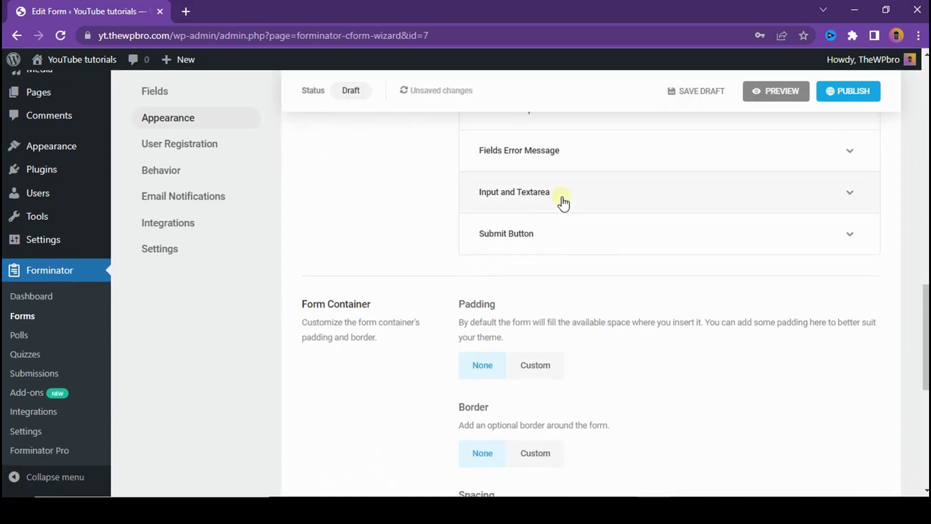
scroll(563, 203, "down", 3)
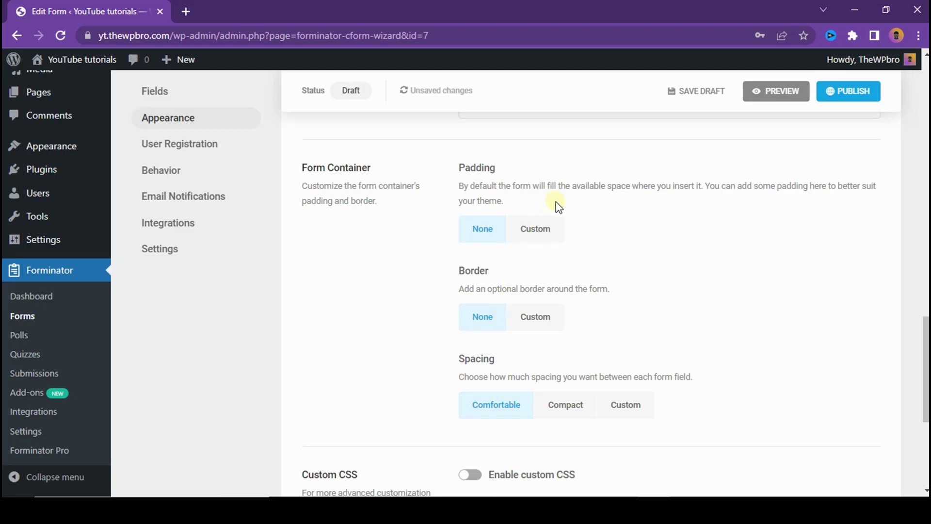
left_click(543, 235)
left_click(500, 232)
scroll(490, 262, "down", 1)
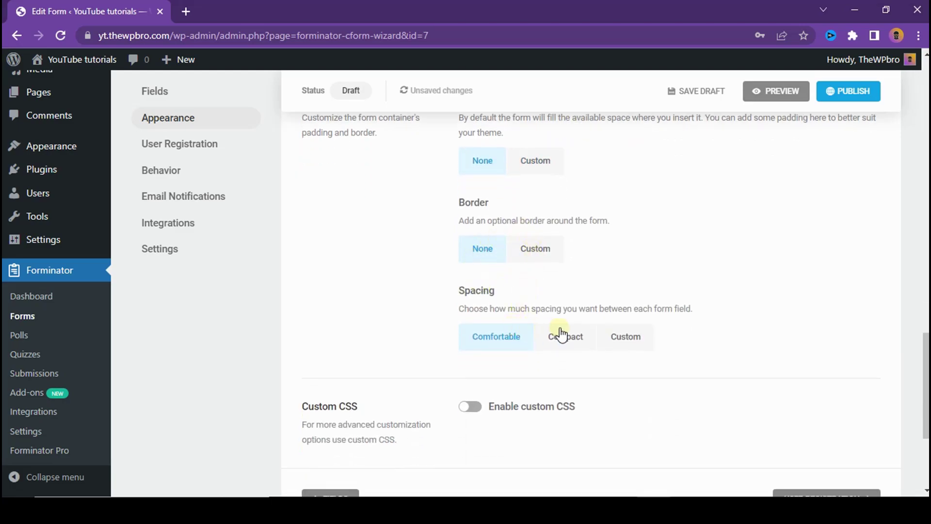
scroll(561, 334, "down", 4)
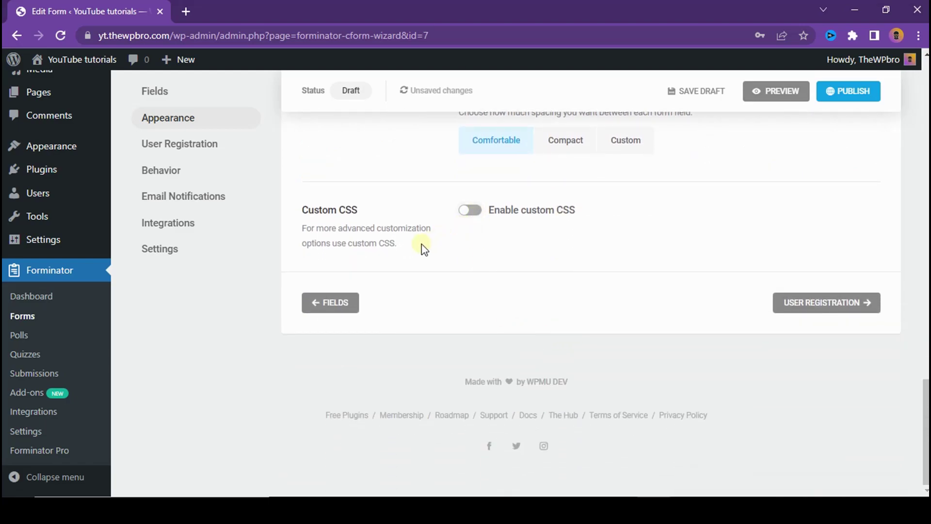
left_click(470, 210)
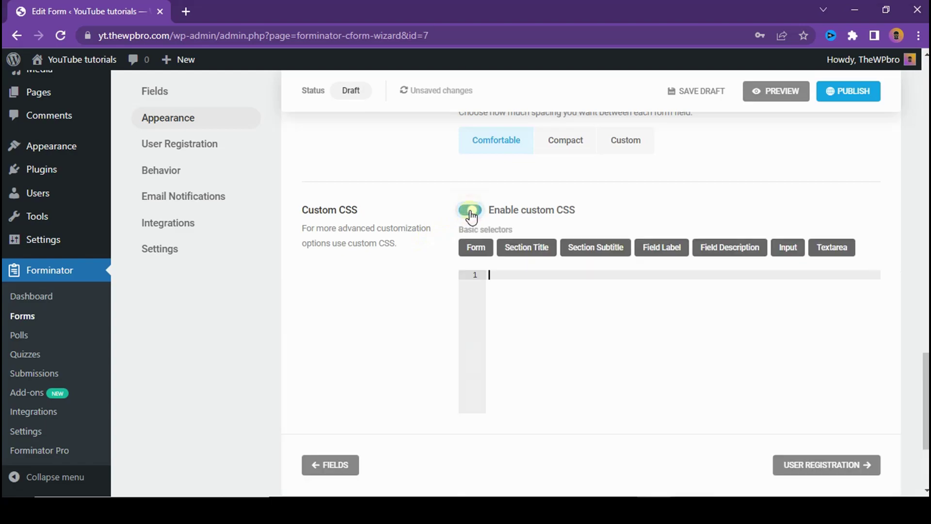
scroll(524, 310, "down", 3)
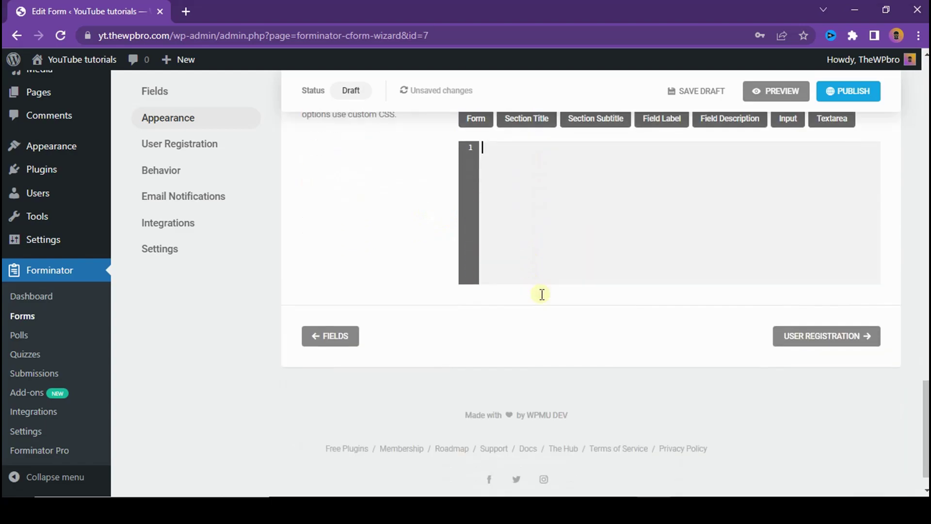
scroll(540, 294, "up", 1)
left_click(481, 146)
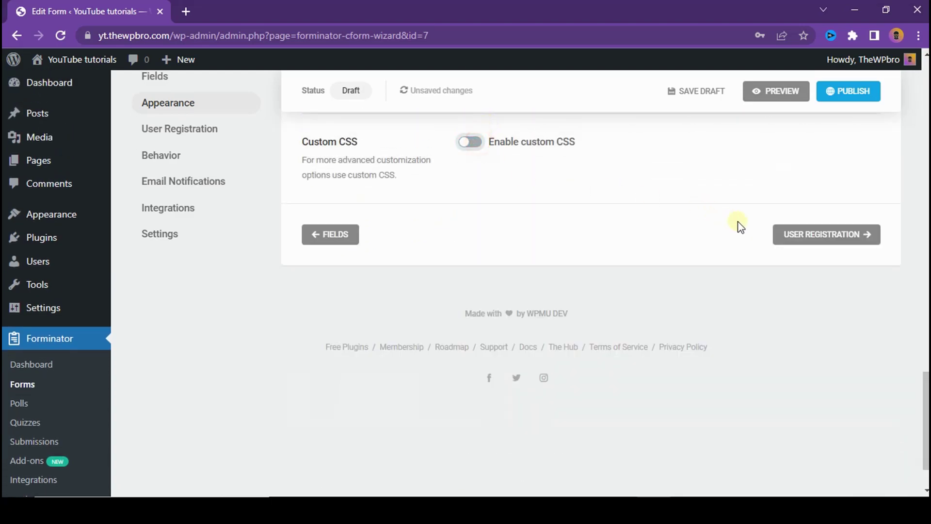
left_click(838, 237)
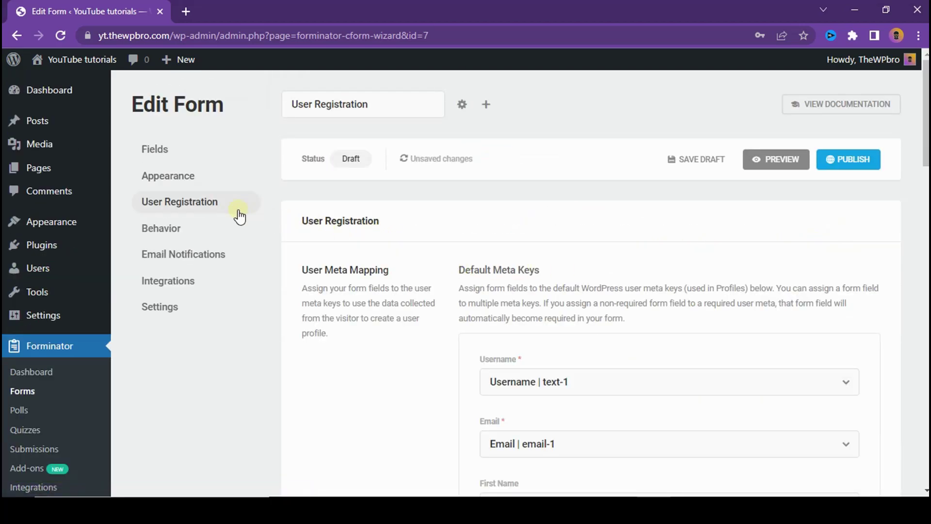
Step: Keep the Username mapping set to the Username field
scroll(534, 238, "down", 3)
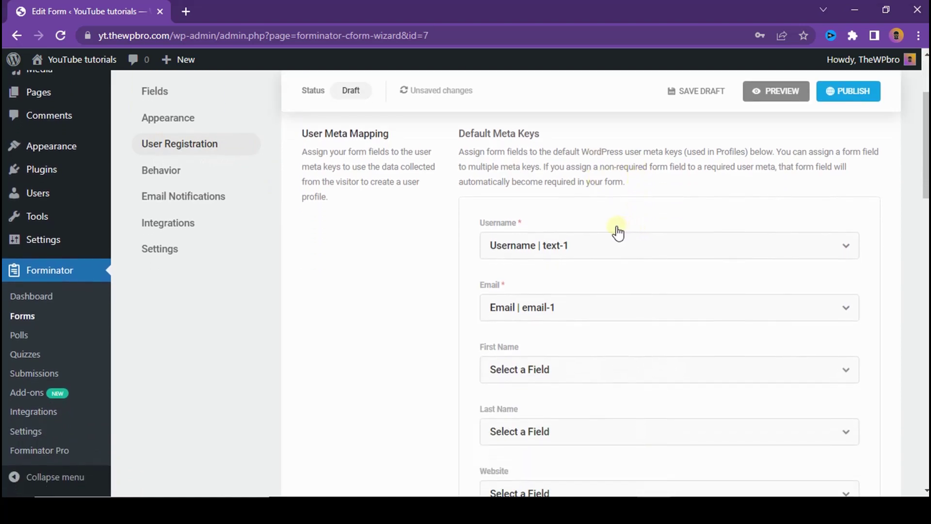
left_click(581, 246)
left_click(563, 303)
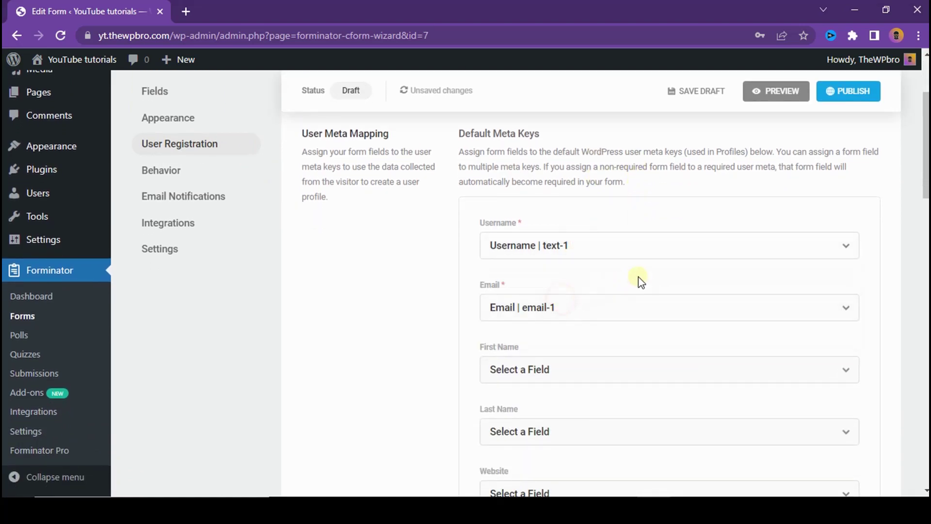
Step: Change User Role from fixed Subscriber to Assign Role Conditionally
scroll(625, 272, "down", 3)
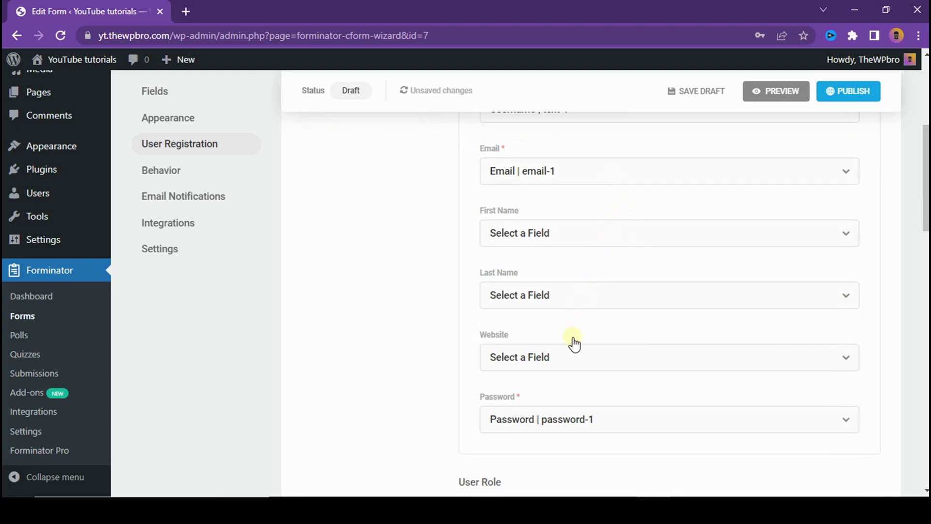
scroll(558, 414, "down", 3)
scroll(677, 326, "down", 3)
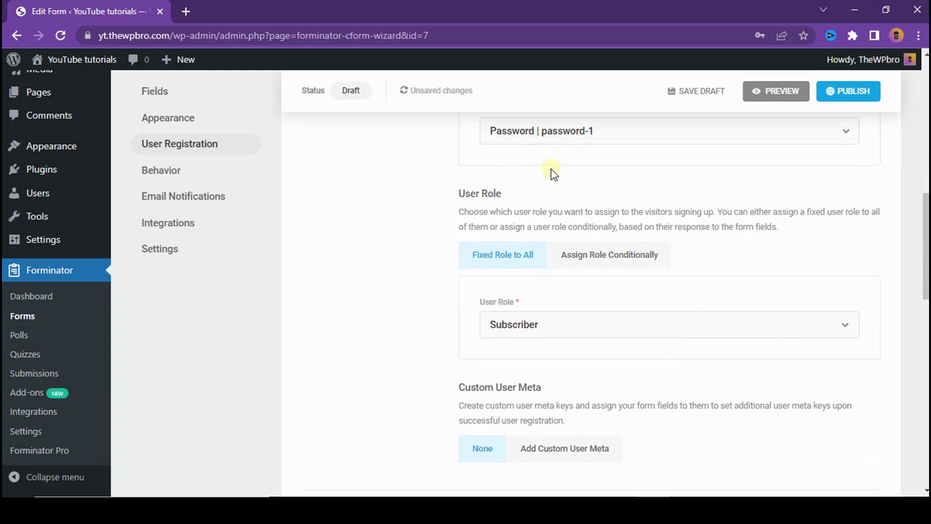
scroll(550, 169, "down", 2)
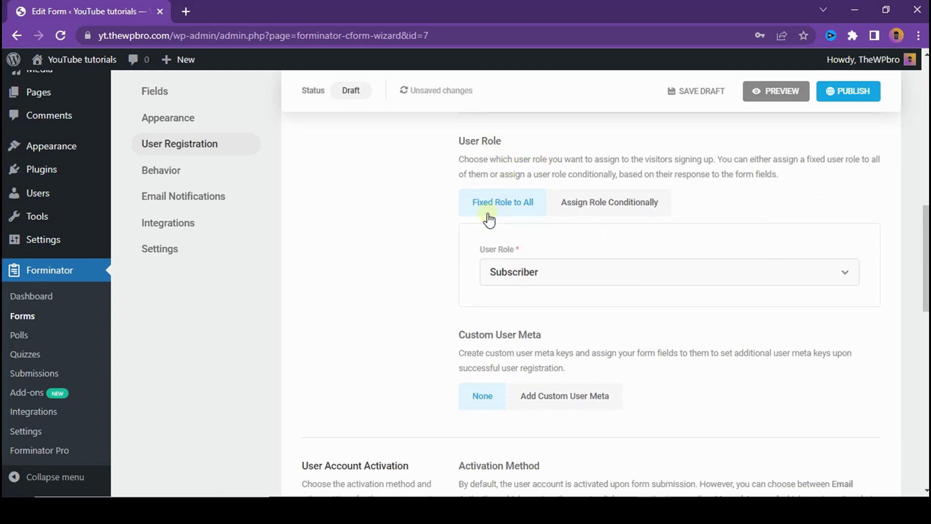
left_click(549, 274)
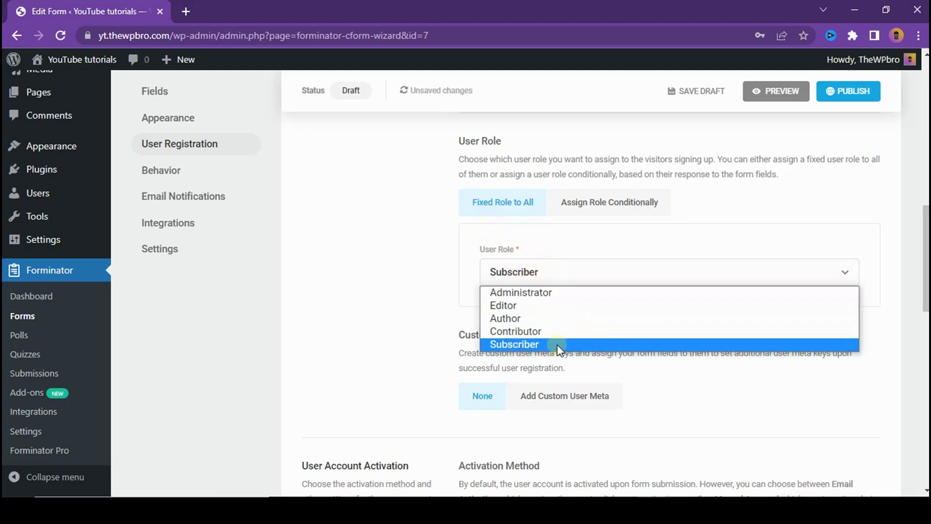
left_click(523, 344)
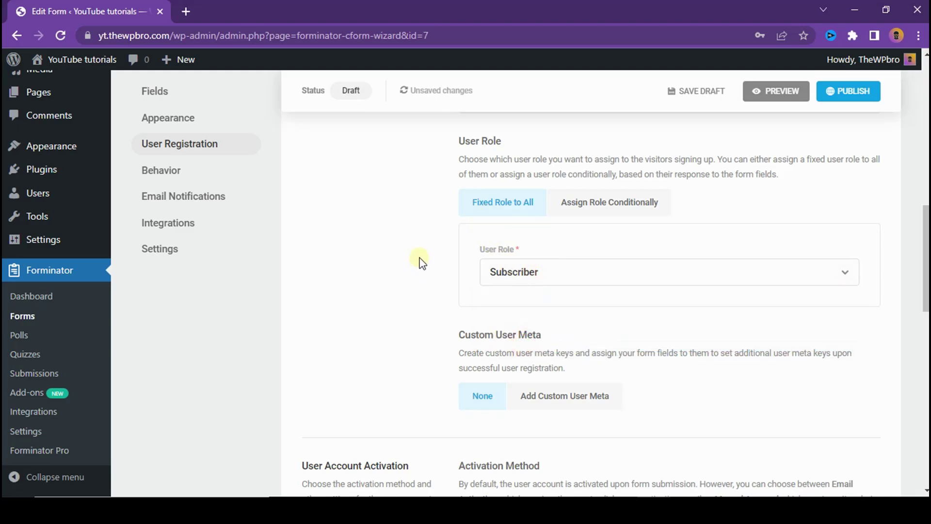
left_click(624, 210)
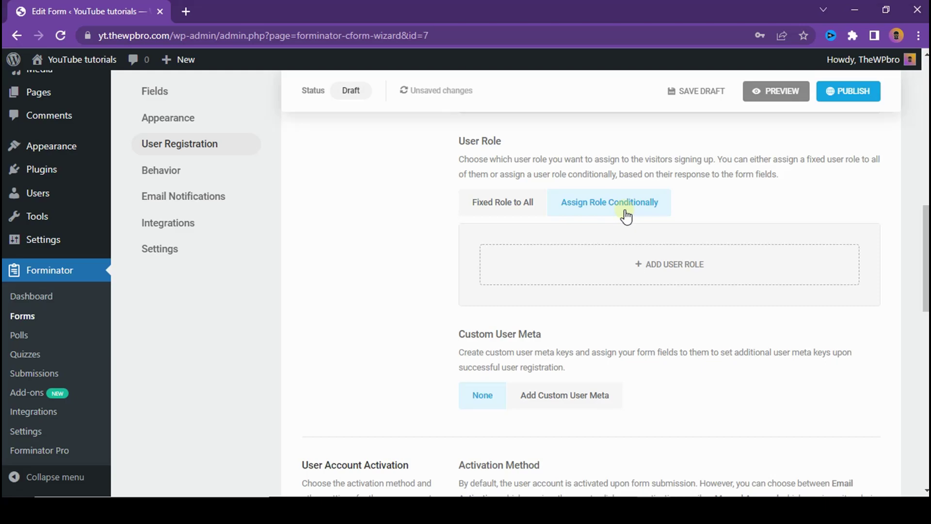
scroll(615, 216, "up", 4)
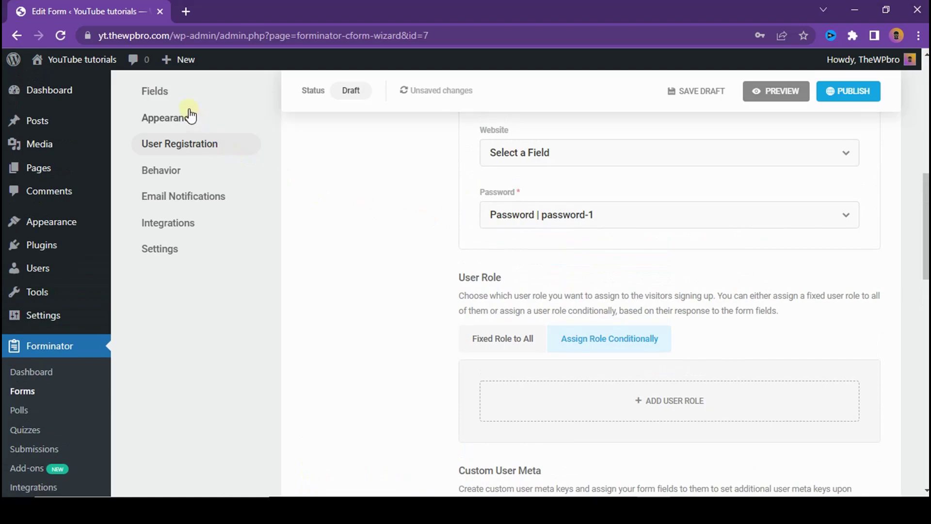
Step: Insert a new Checkbox field into the registration form
left_click(175, 87)
scroll(485, 206, "down", 4)
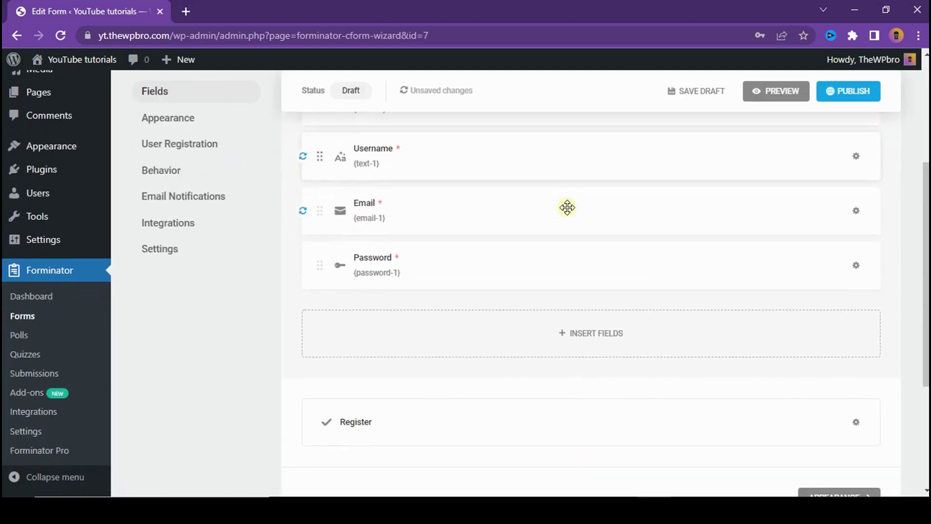
left_click(528, 350)
scroll(561, 298, "down", 2)
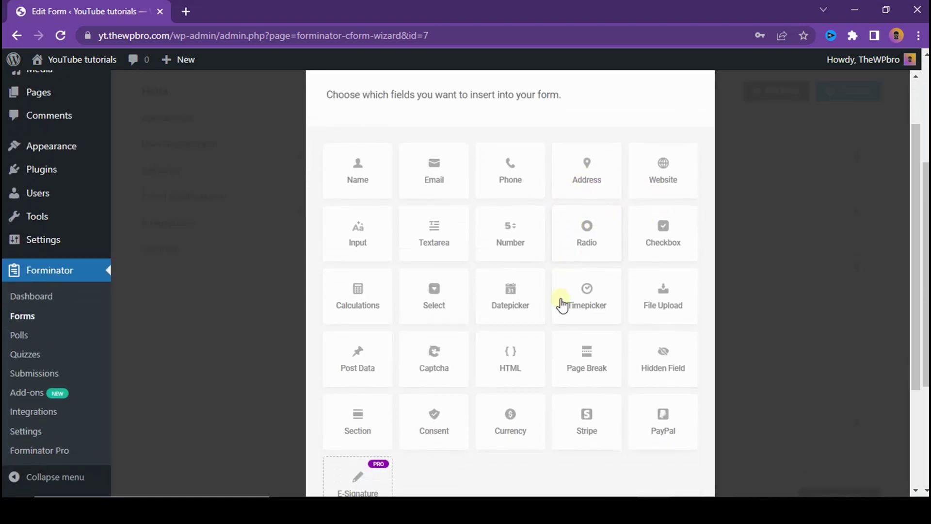
left_click(663, 256)
scroll(630, 340, "down", 2)
left_click(656, 443)
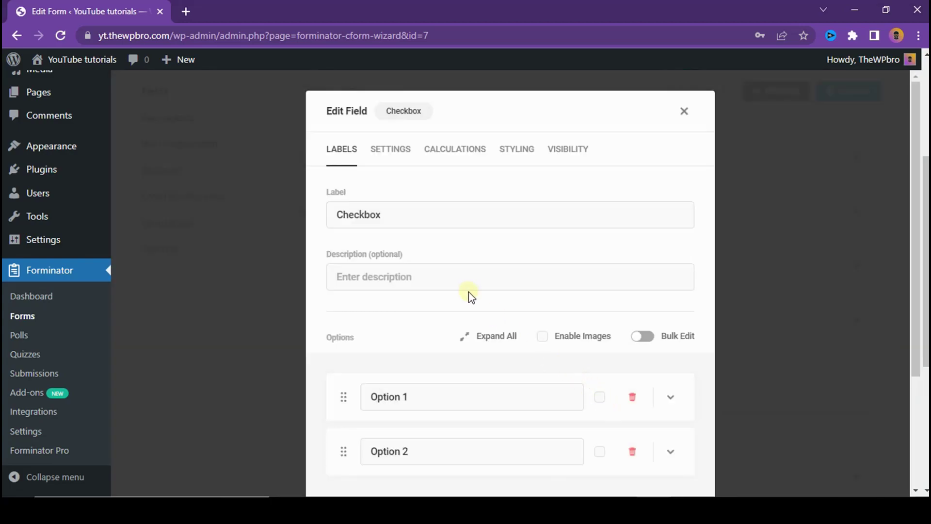
Step: Rename the checkbox options to User and Author and label it 'What role do you want'
scroll(583, 318, "down", 2)
triple_click(466, 332)
type("User")
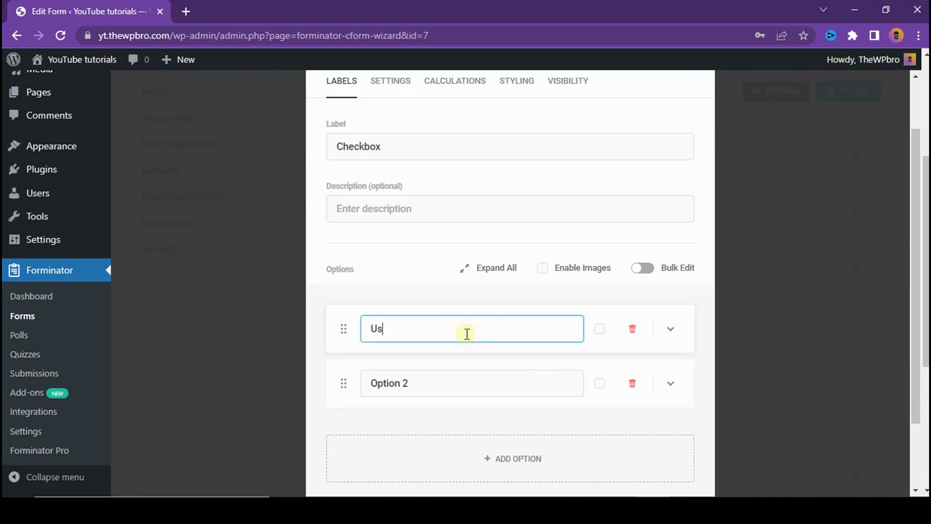
triple_click(467, 393)
type("Author")
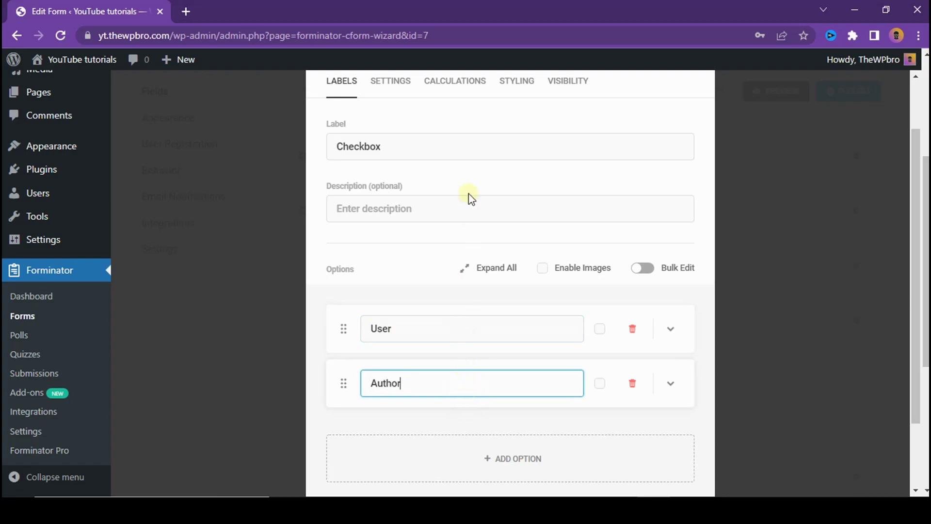
triple_click(451, 141)
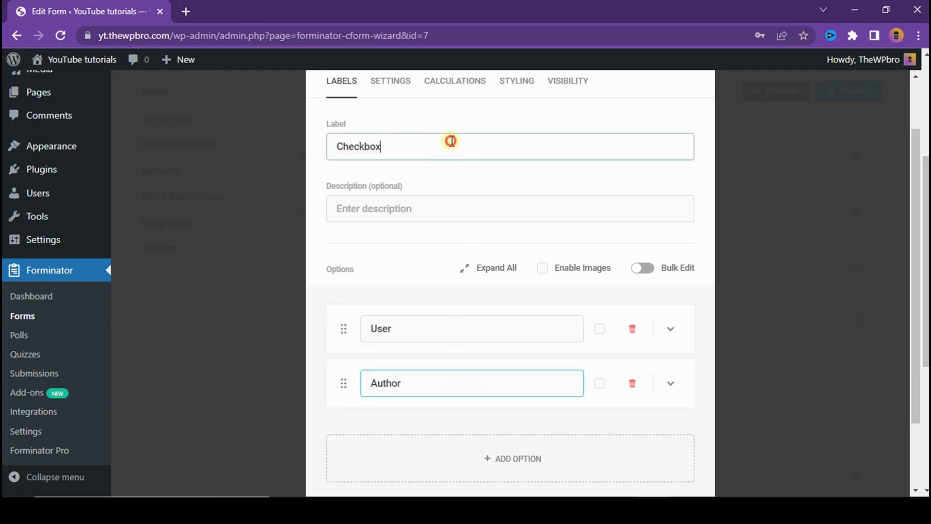
type("What role do you want")
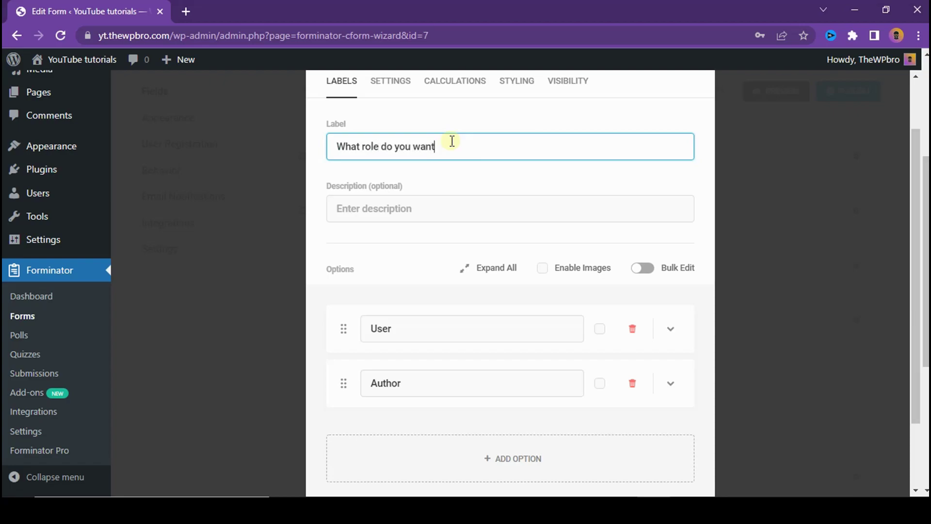
Step: Make the checkbox required with the error message 'Please check an option' and apply
scroll(449, 145, "up", 2)
left_click(388, 148)
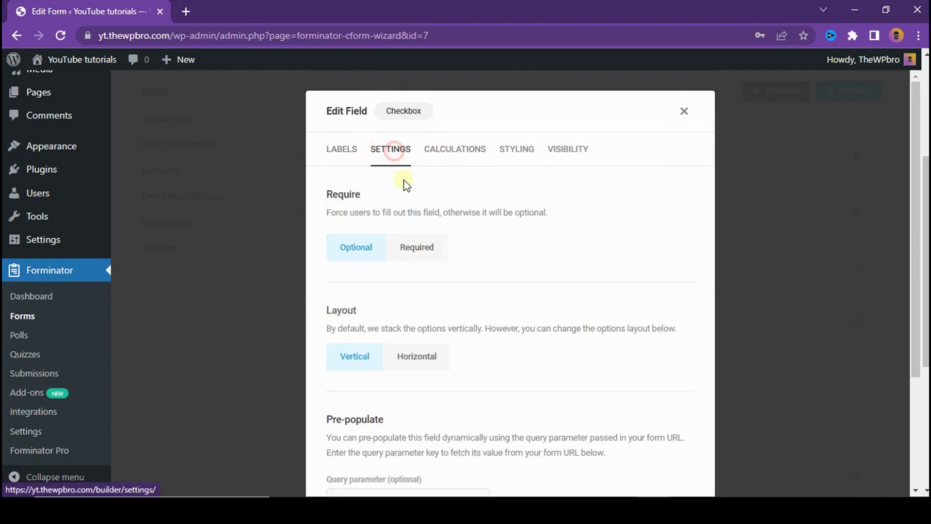
left_click(426, 245)
left_click(424, 324)
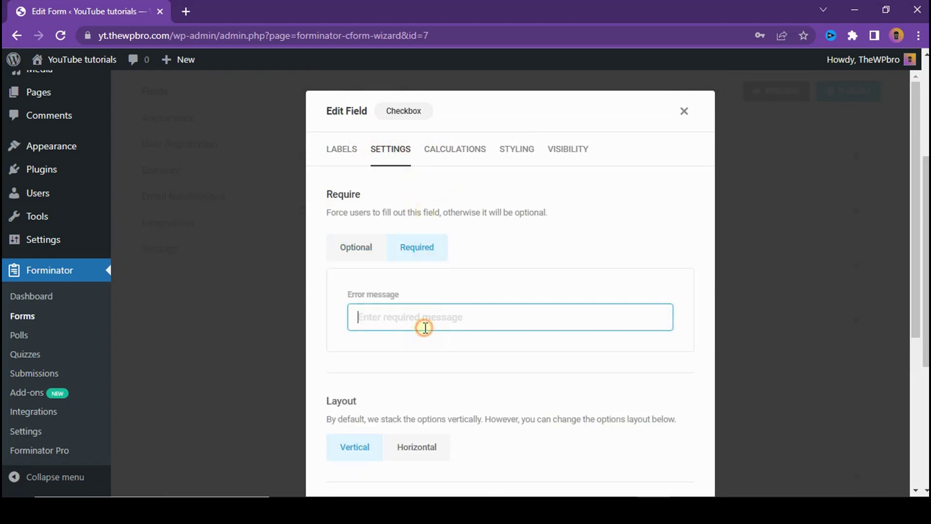
type("Please check an option")
scroll(426, 327, "down", 5)
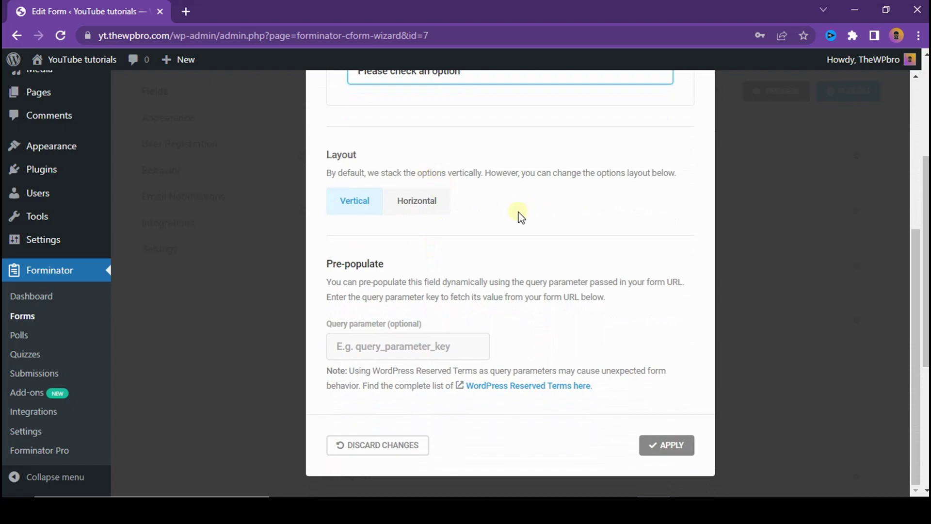
scroll(516, 213, "up", 5)
left_click(456, 150)
left_click(529, 213)
left_click(575, 225)
scroll(626, 349, "down", 2)
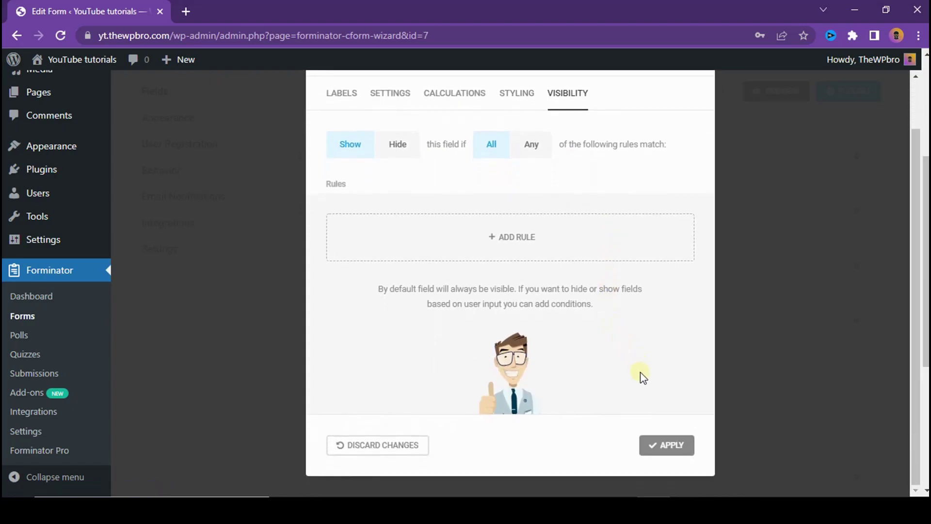
left_click(650, 444)
Step: Move the checkbox between Email and Password, then preview the form
scroll(552, 430, "up", 3)
left_click_drag(478, 404, 483, 305)
left_click(778, 92)
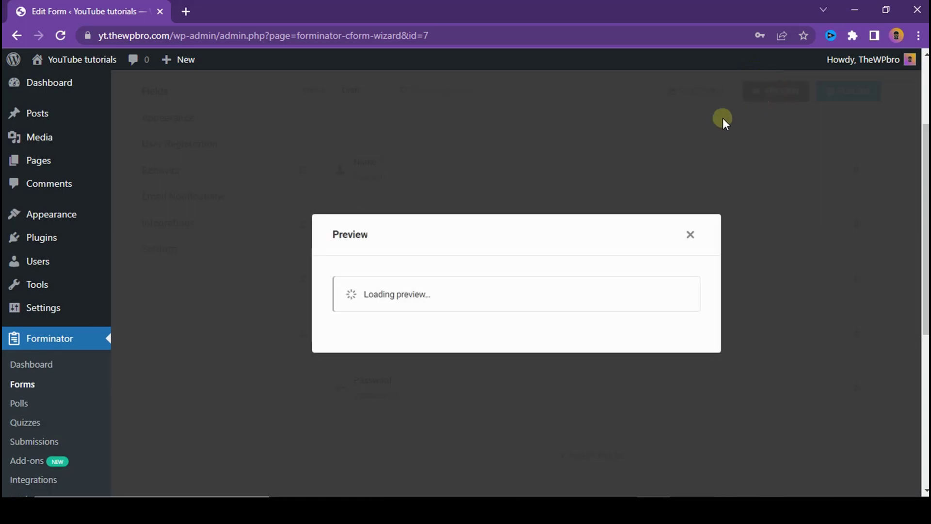
scroll(361, 391, "down", 3)
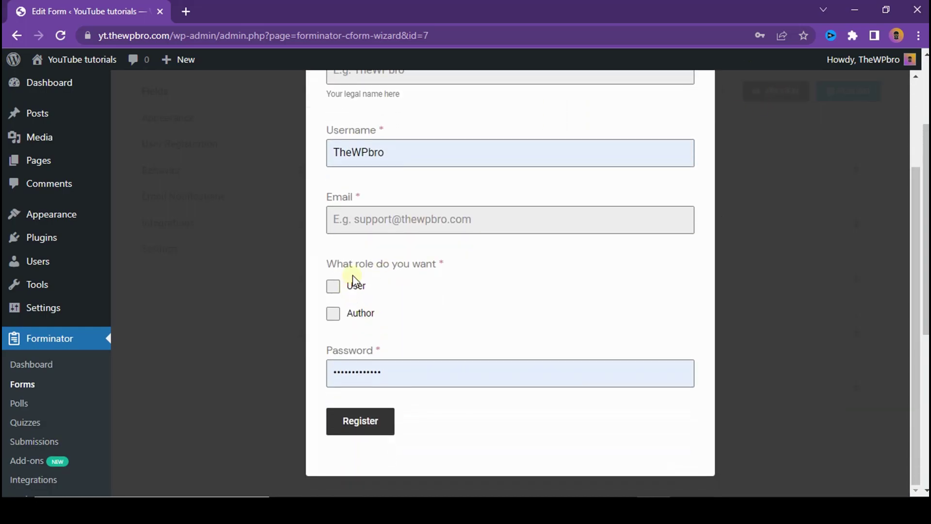
scroll(569, 264, "up", 3)
left_click(685, 114)
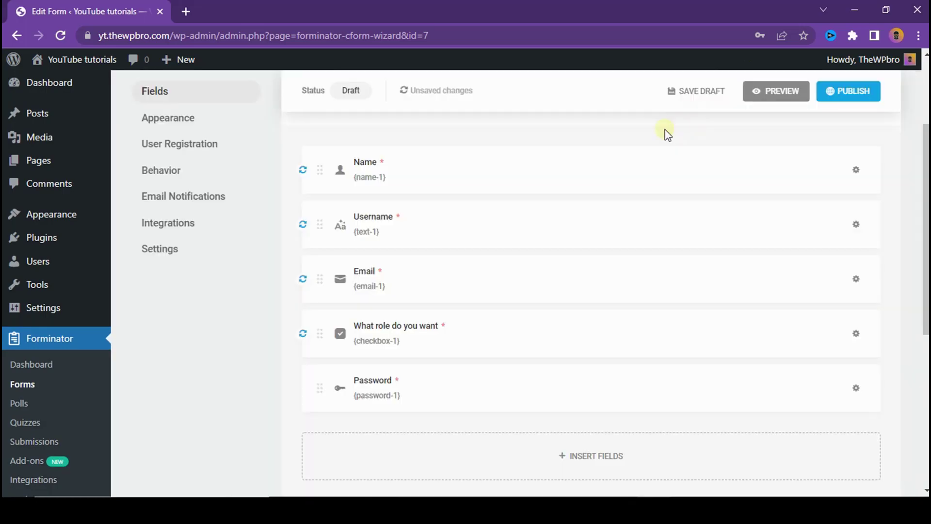
Step: In User Registration settings, add a new conditional user role rule and expand it
left_click(202, 156)
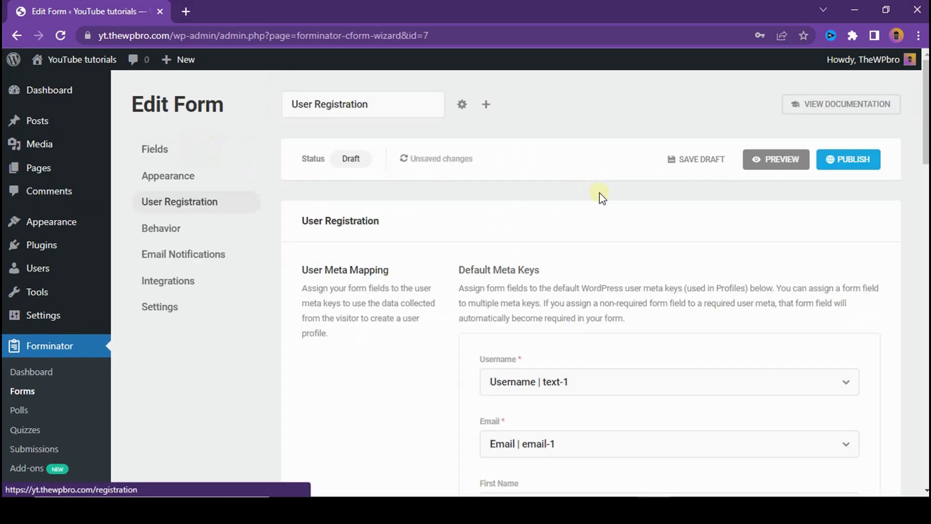
scroll(631, 219, "down", 10)
scroll(630, 228, "up", 2)
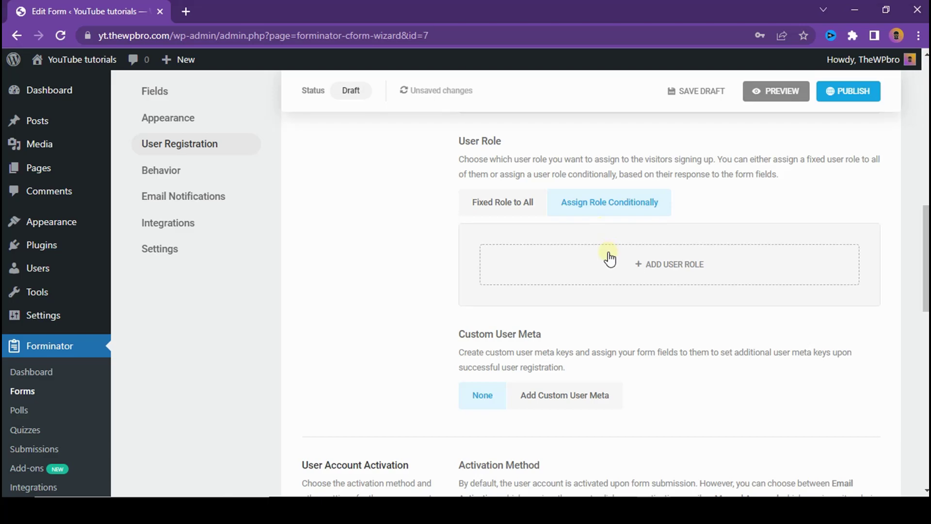
left_click(676, 266)
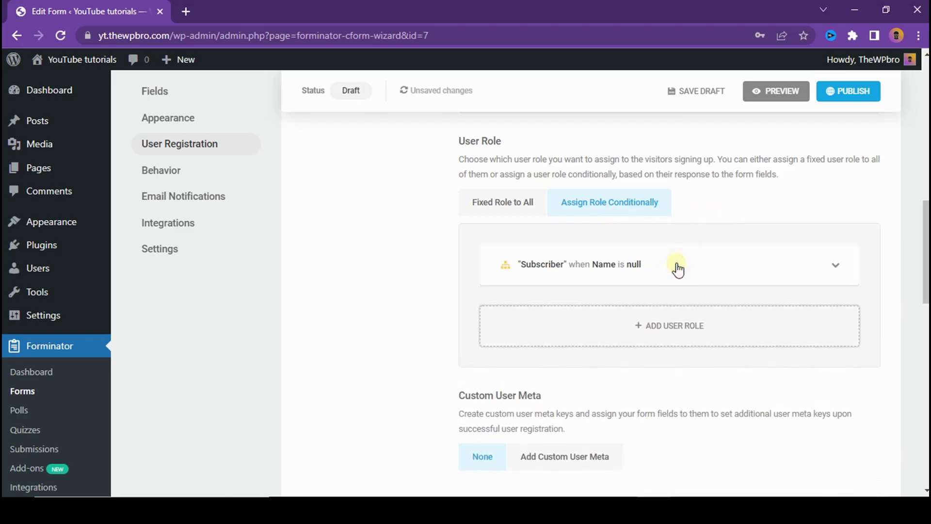
left_click(678, 266)
scroll(675, 270, "down", 2)
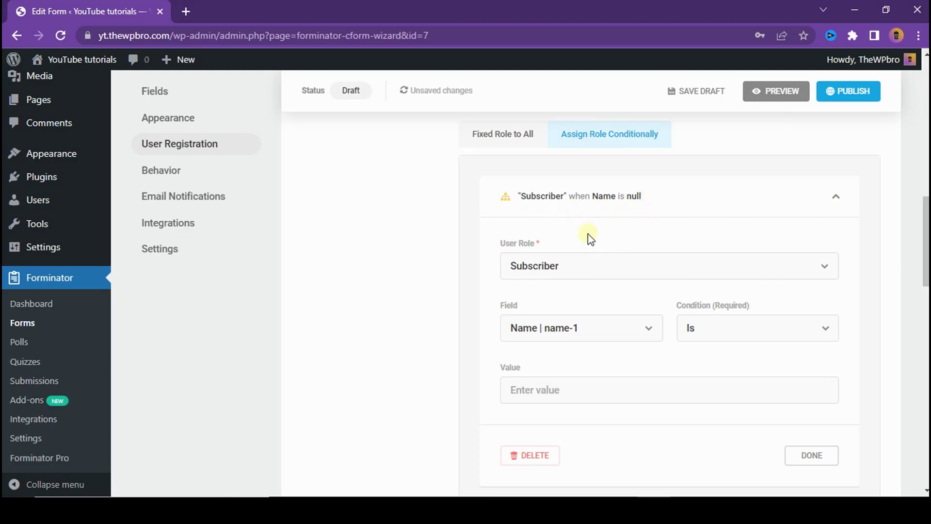
Step: Set the rule to assign Author when 'What role do you want' is Author
left_click(570, 262)
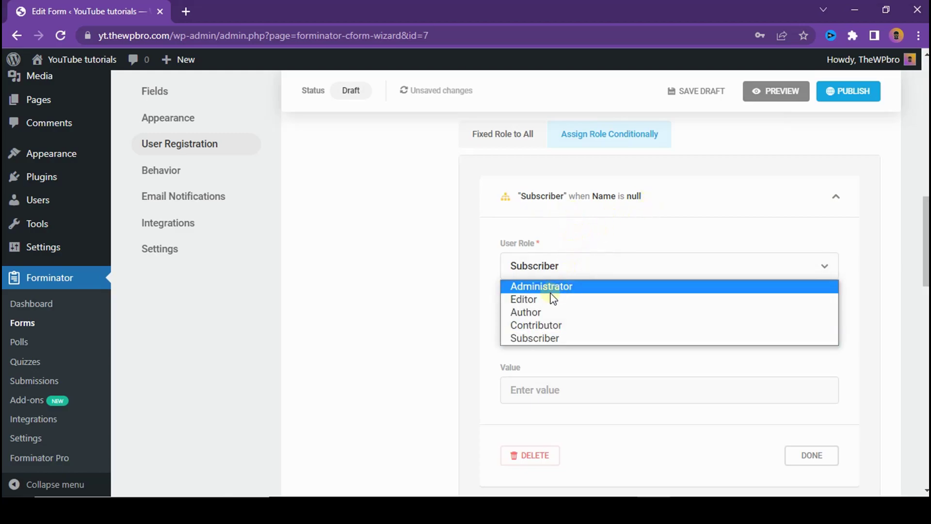
left_click(545, 311)
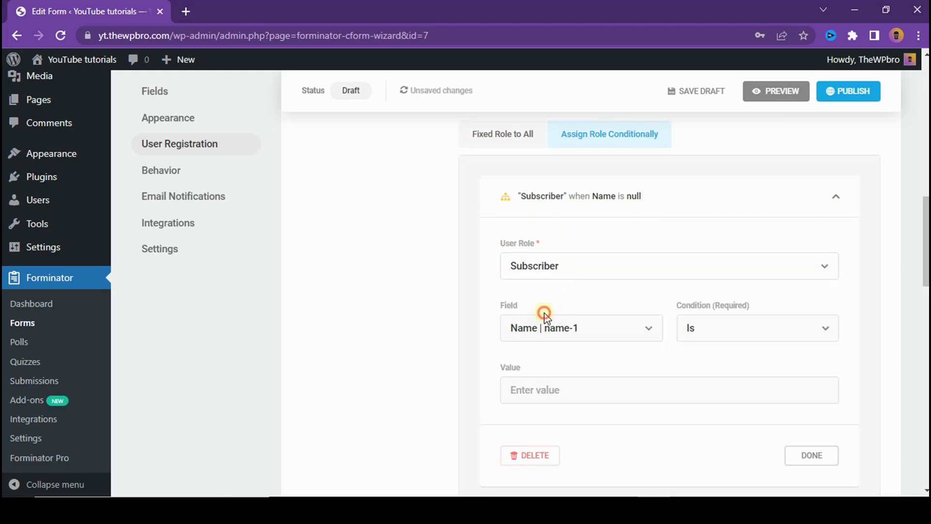
left_click(586, 330)
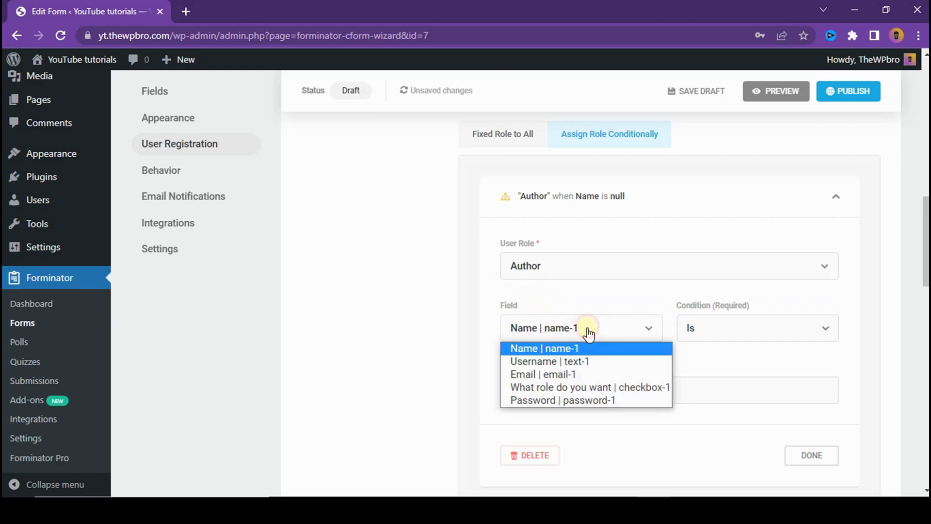
left_click(584, 387)
left_click(649, 388)
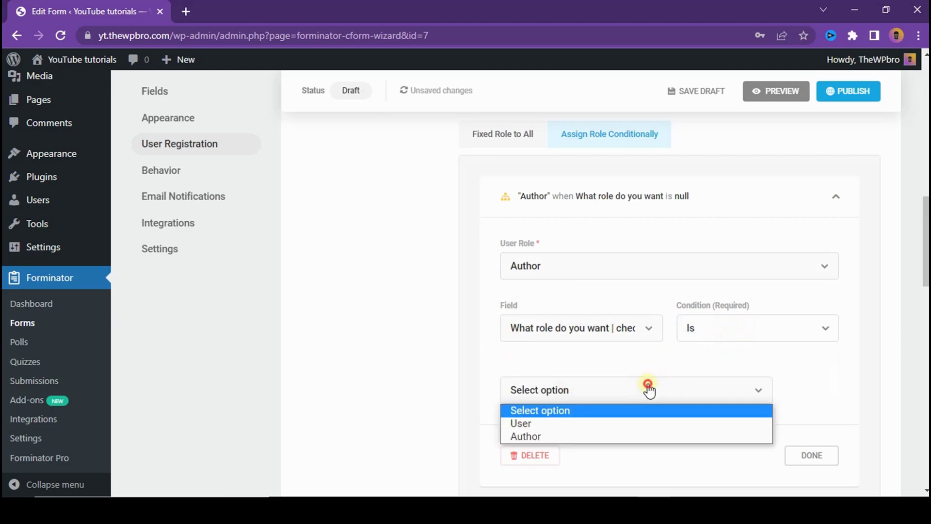
left_click(589, 437)
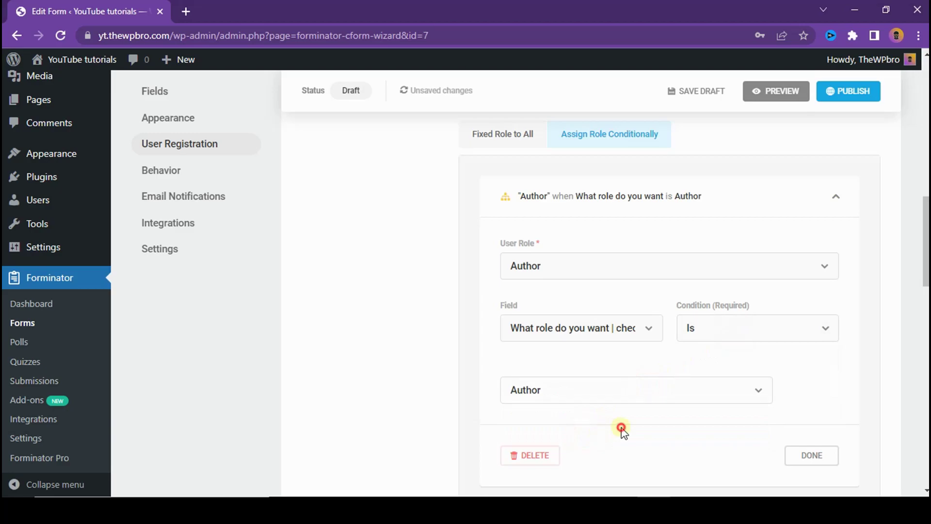
Step: Preview the form, tick the Author choice, then collapse the Author rule
left_click(762, 91)
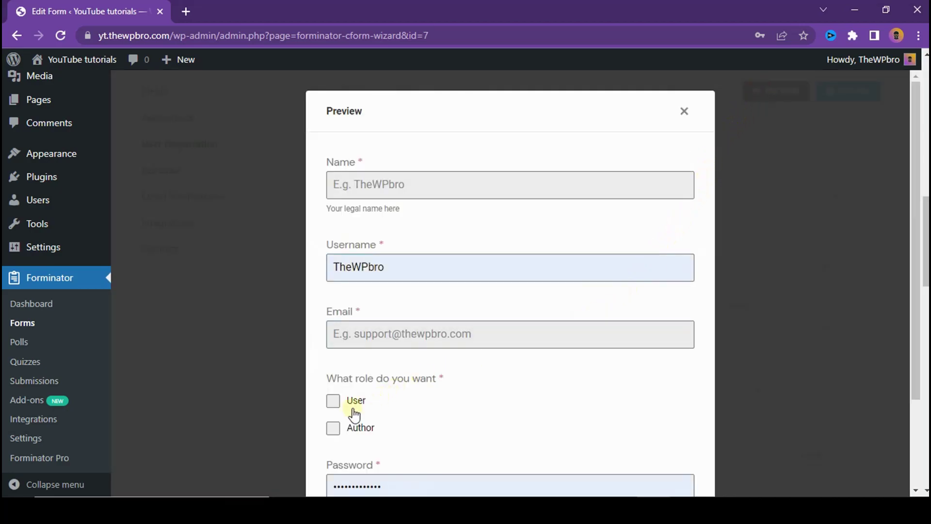
left_click(333, 436)
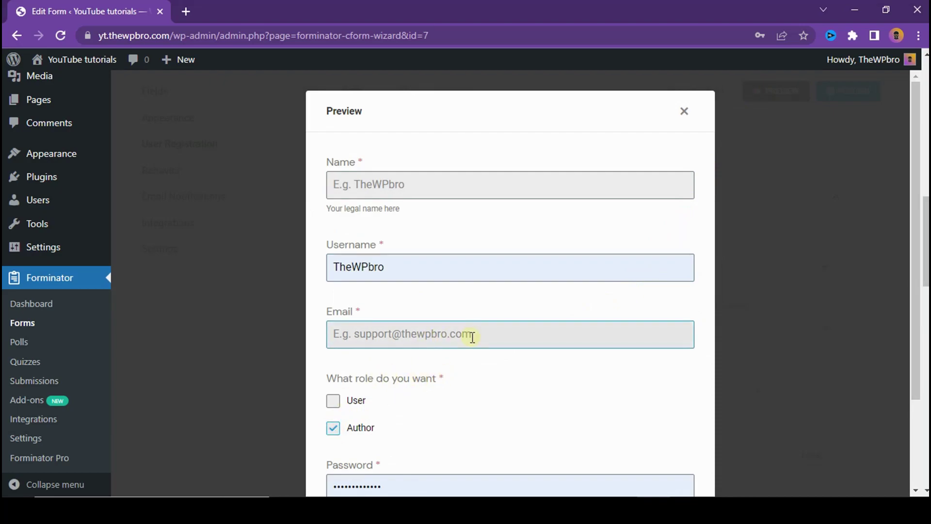
left_click(683, 111)
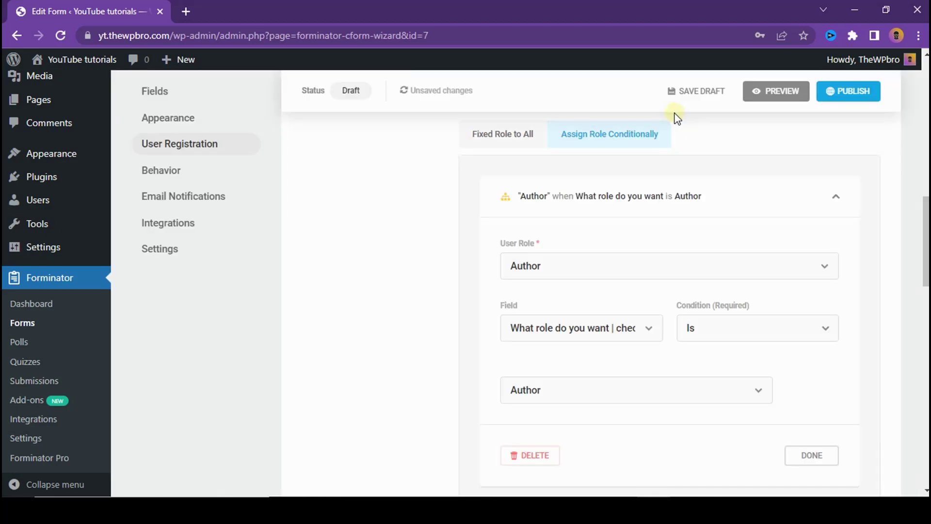
left_click(747, 201)
Step: Choose Email Activation as the account Activation Method, keeping Sample Page for confirmation
scroll(636, 262, "down", 3)
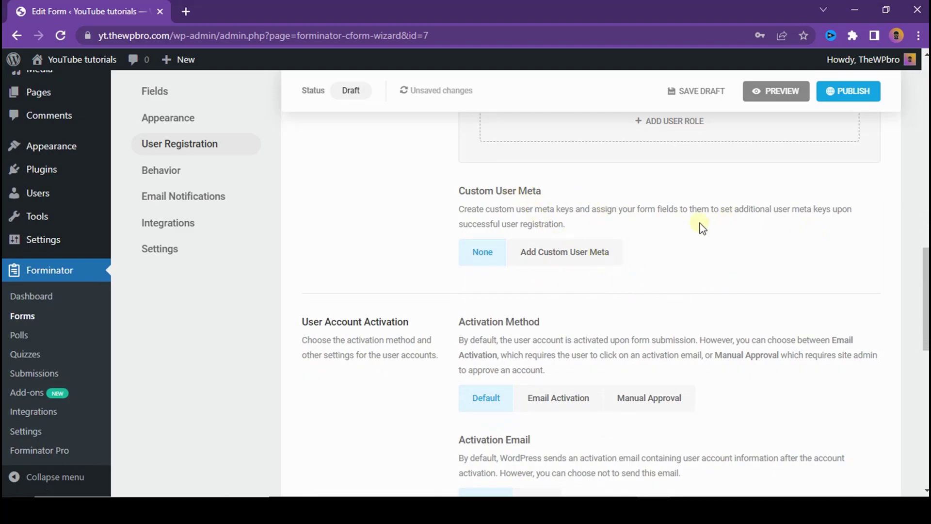
scroll(677, 186, "down", 2)
scroll(682, 202, "up", 1)
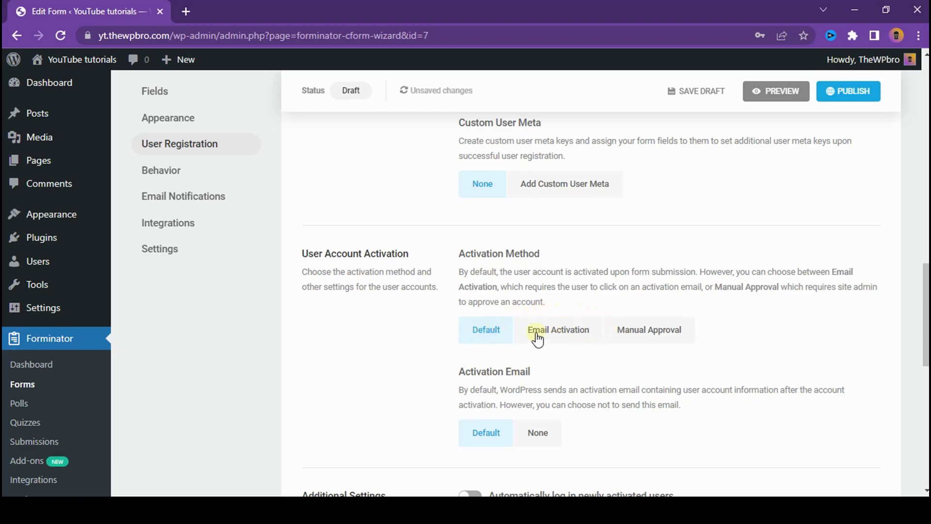
left_click(552, 335)
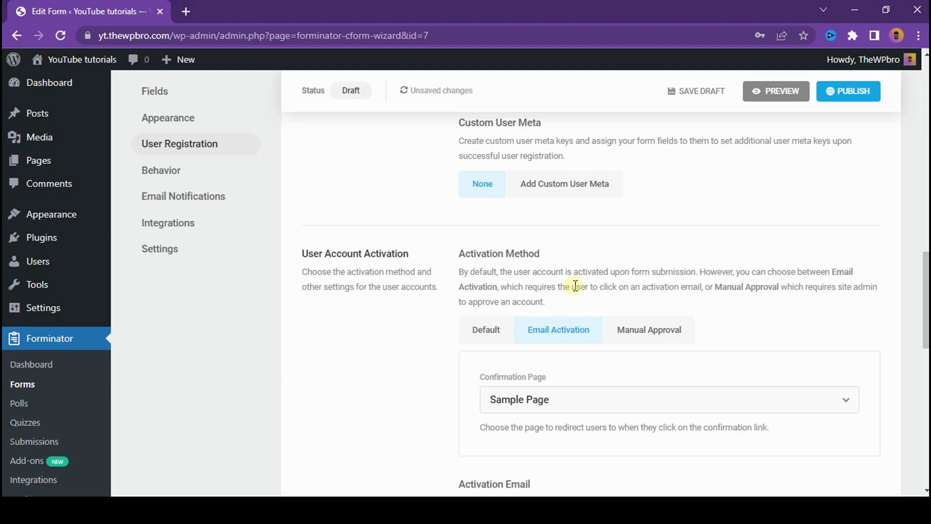
left_click(645, 330)
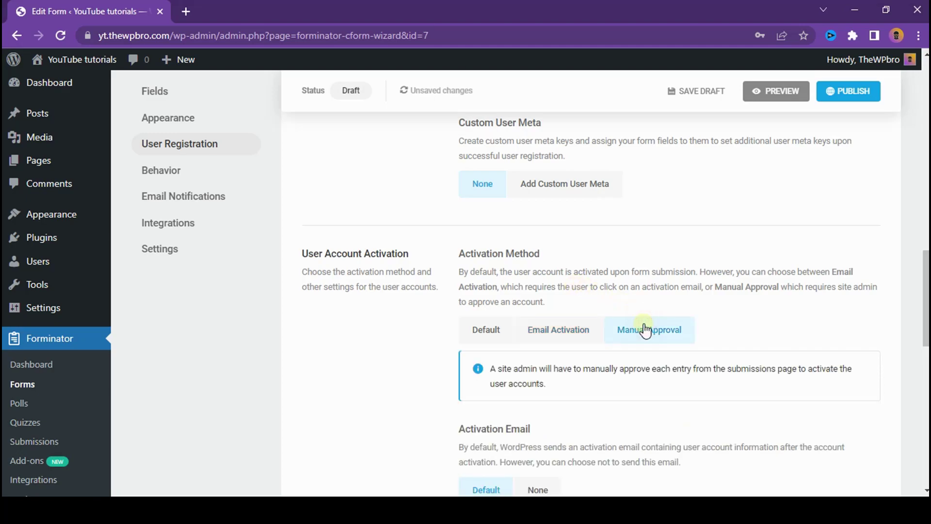
left_click(578, 329)
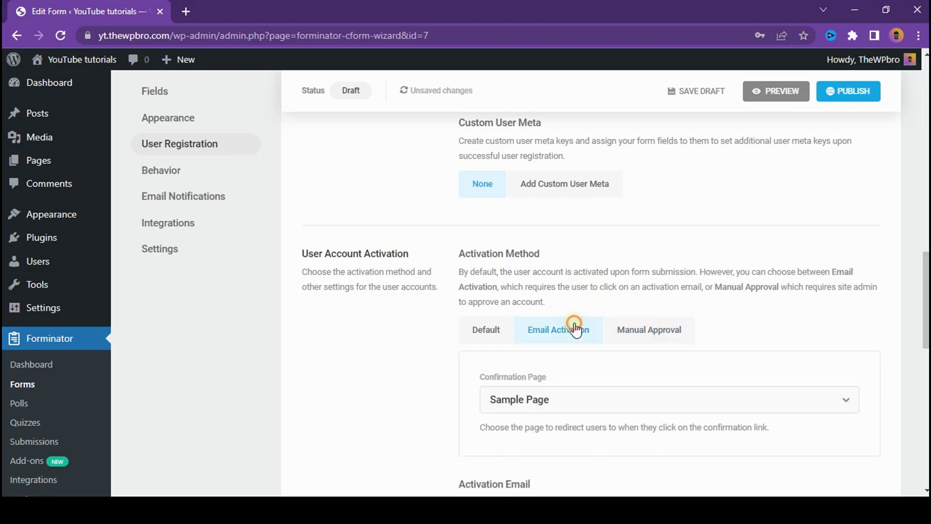
scroll(545, 291, "down", 3)
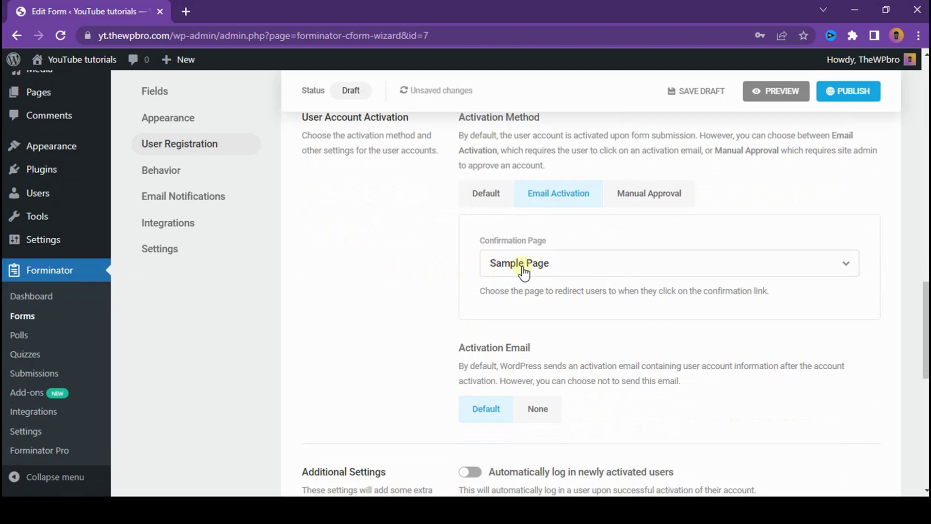
left_click(557, 269)
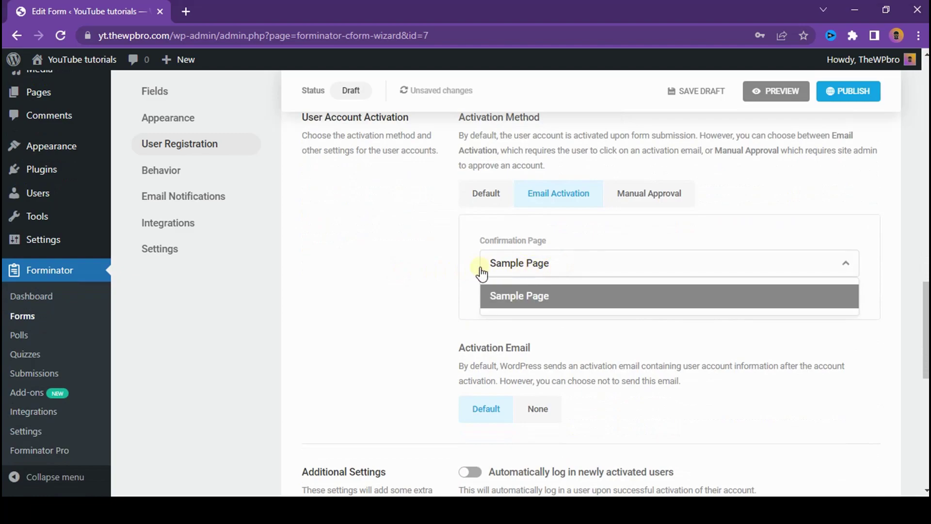
left_click(460, 268)
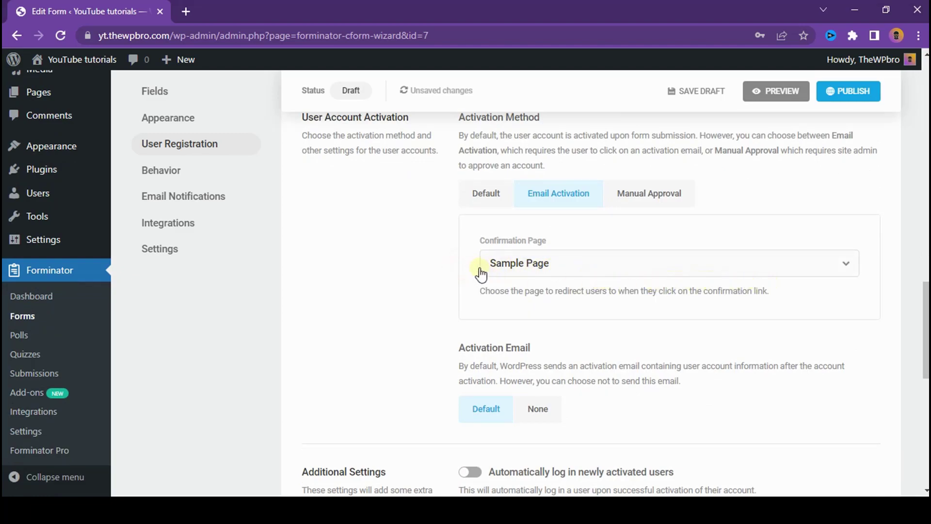
left_click(504, 266)
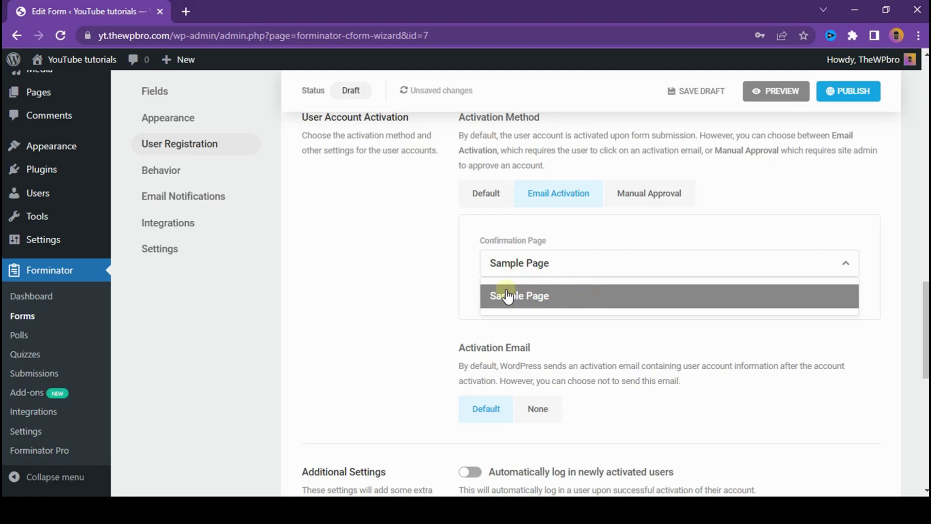
left_click(612, 295)
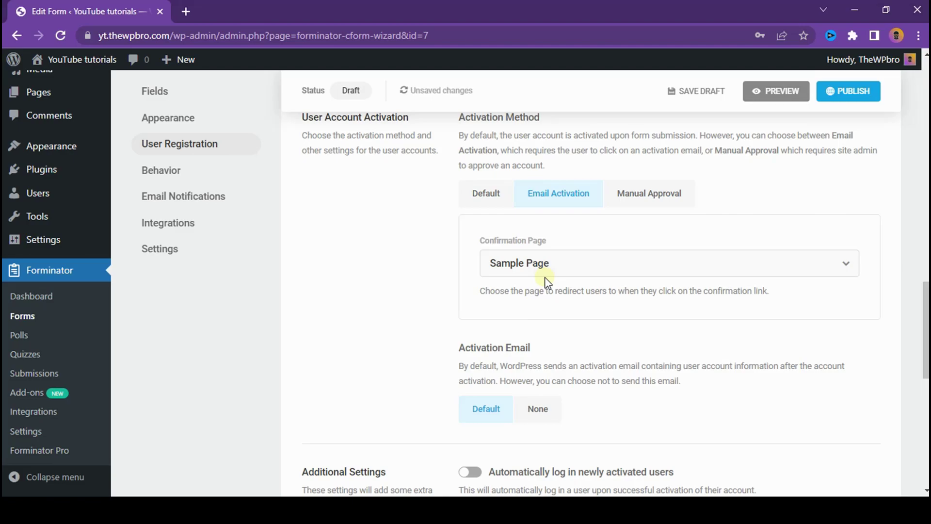
scroll(490, 359, "down", 3)
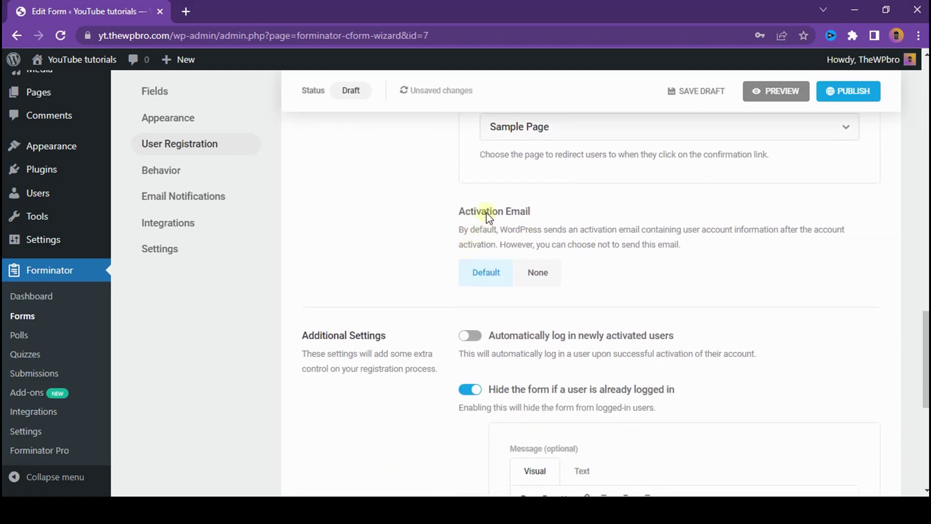
left_click_drag(470, 230, 787, 252)
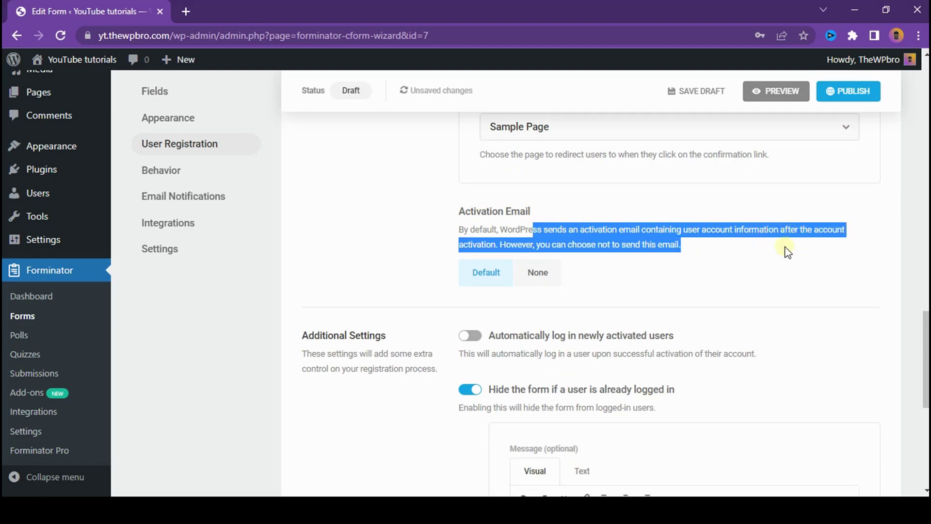
left_click(634, 252)
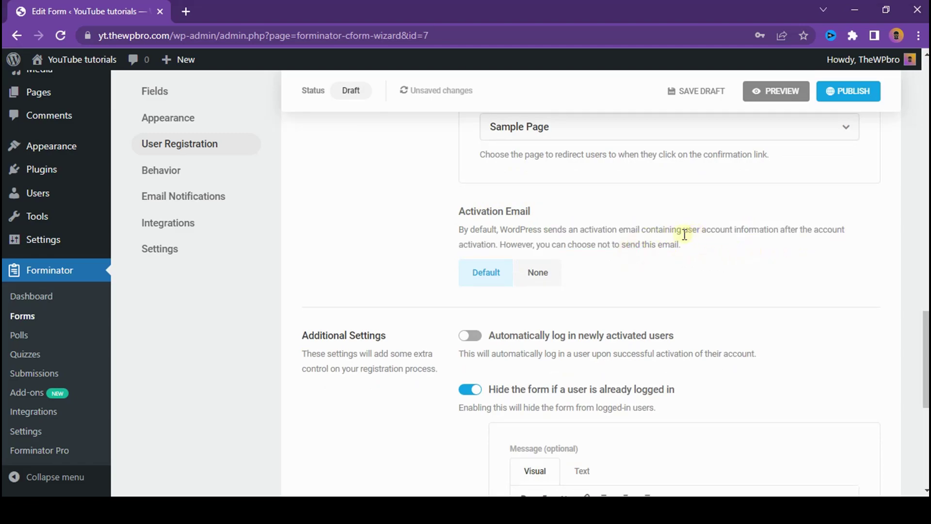
Step: Set the Activation Email option to None
left_click(539, 274)
left_click(480, 270)
left_click(544, 274)
Step: Turn on automatic login for newly activated users and hide the form from logged-in users
scroll(493, 237, "down", 3)
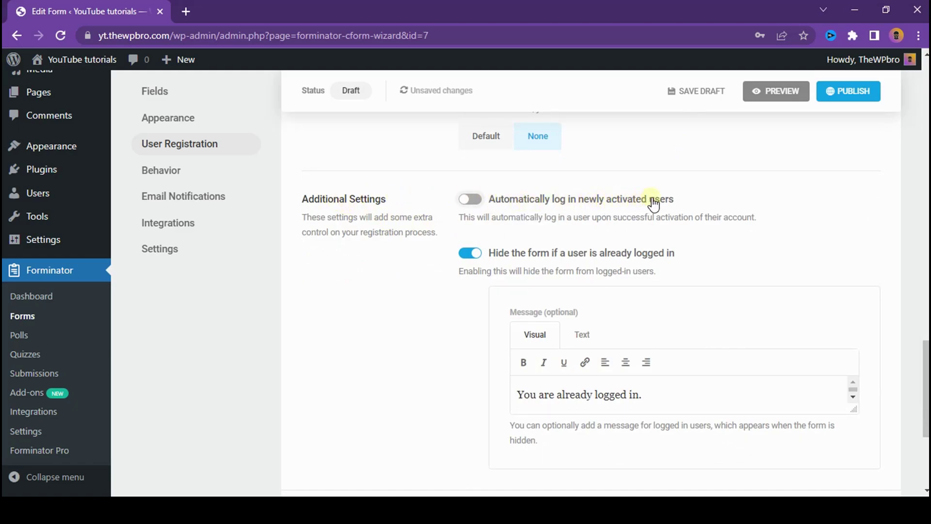
left_click(473, 203)
left_click(468, 291)
Step: Append ' Visit your dashboard' to the 'You are already logged in.' message
left_click_drag(855, 407, 856, 473)
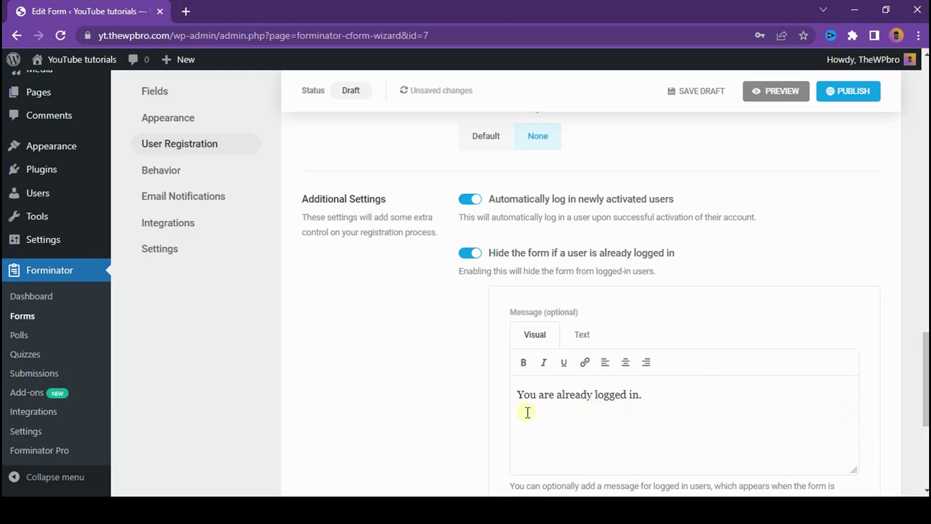
left_click(661, 392)
type("Visit you")
key("BackSpace")
type("it")
left_click(707, 397)
left_click_drag(695, 394, 784, 400)
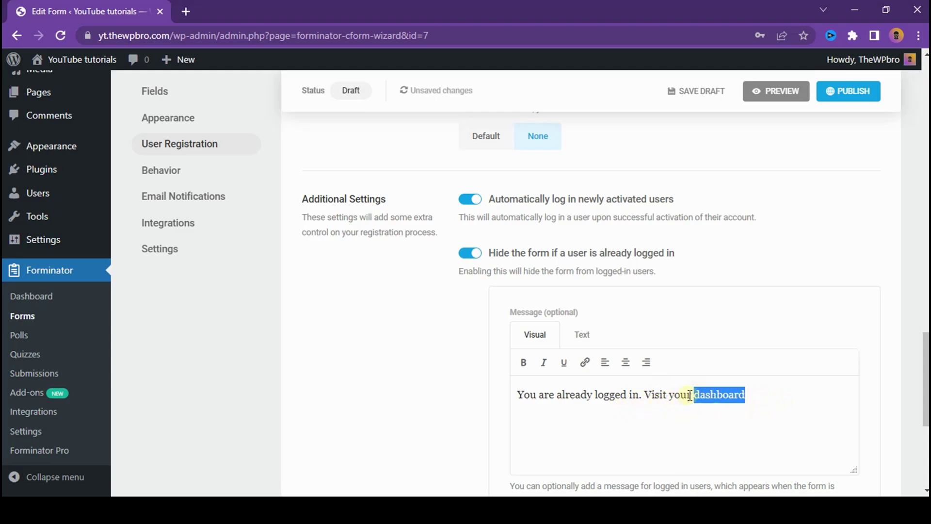
left_click(585, 363)
type("https")
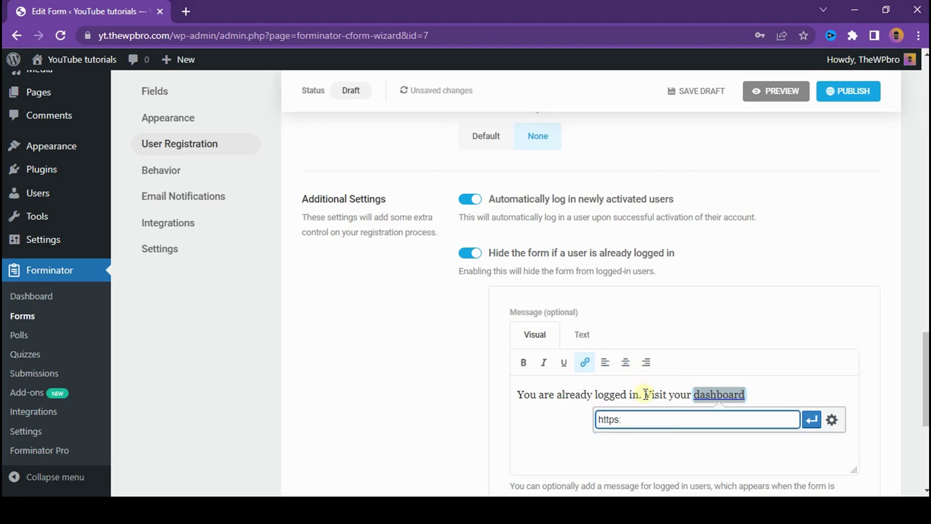
type("://")
type("yt.thewpbro.com")
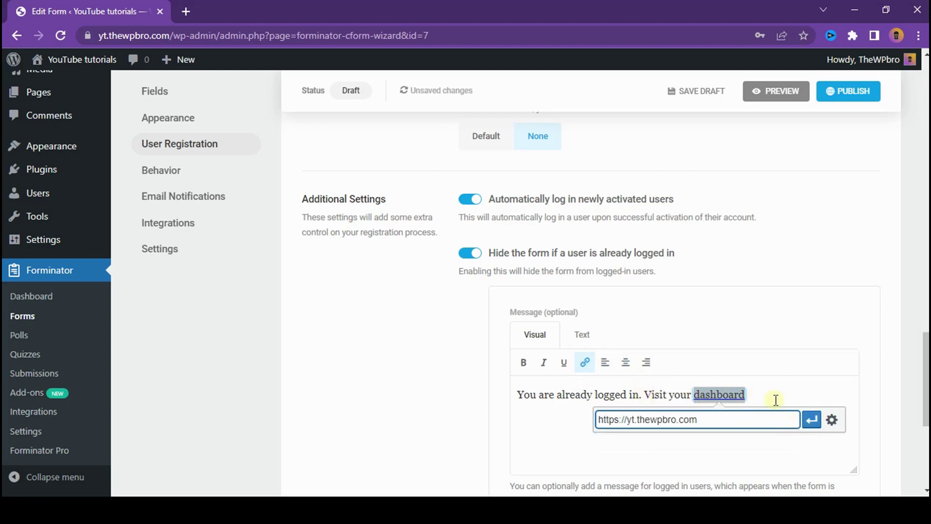
left_click(811, 419)
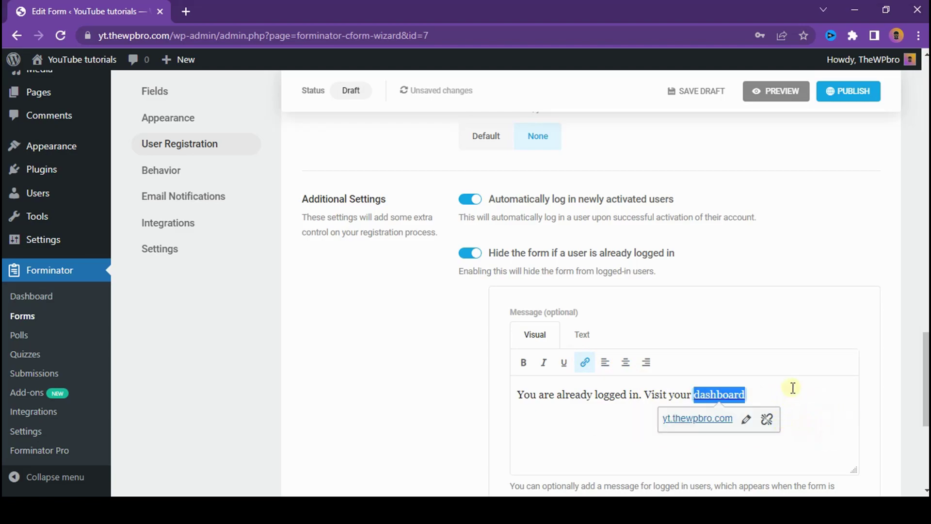
left_click(806, 337)
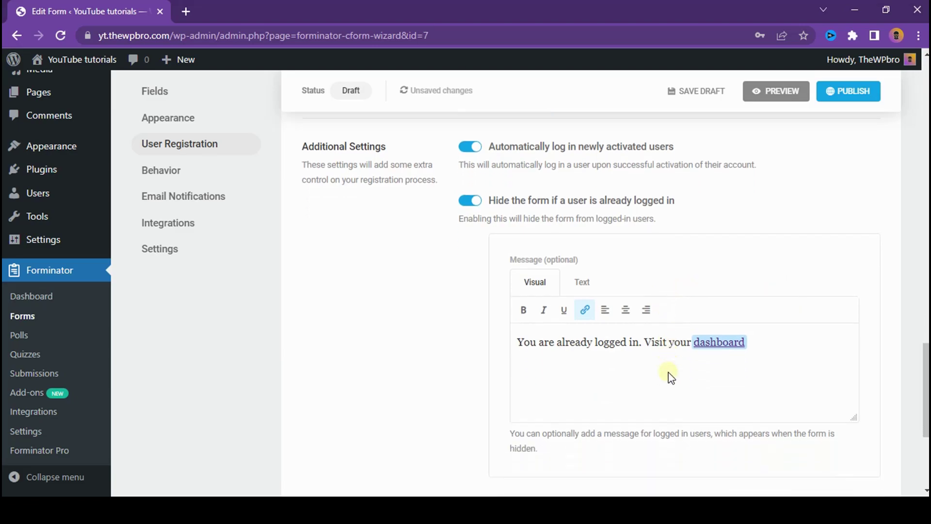
scroll(669, 376, "down", 5)
Step: Apply the inline After Submission message asking users to check their inbox to activate their account
left_click(842, 301)
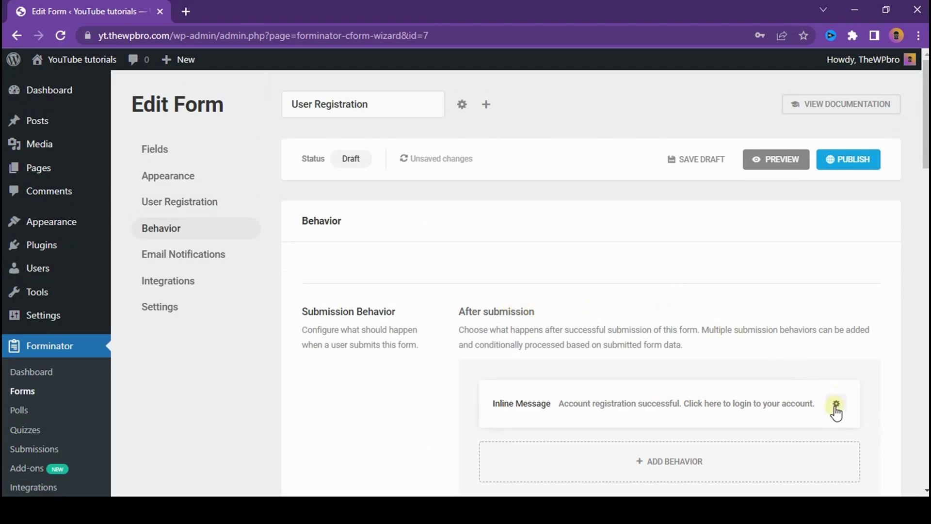
scroll(564, 359, "down", 2)
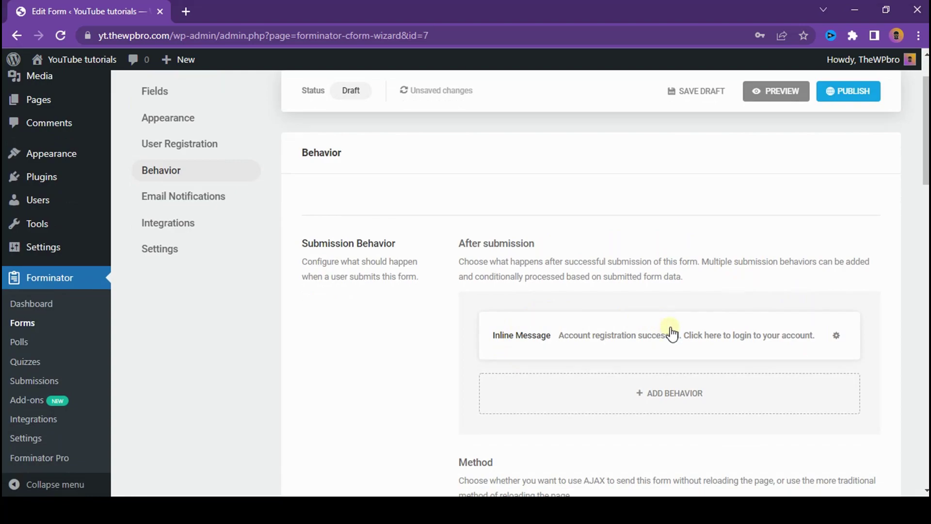
left_click(837, 336)
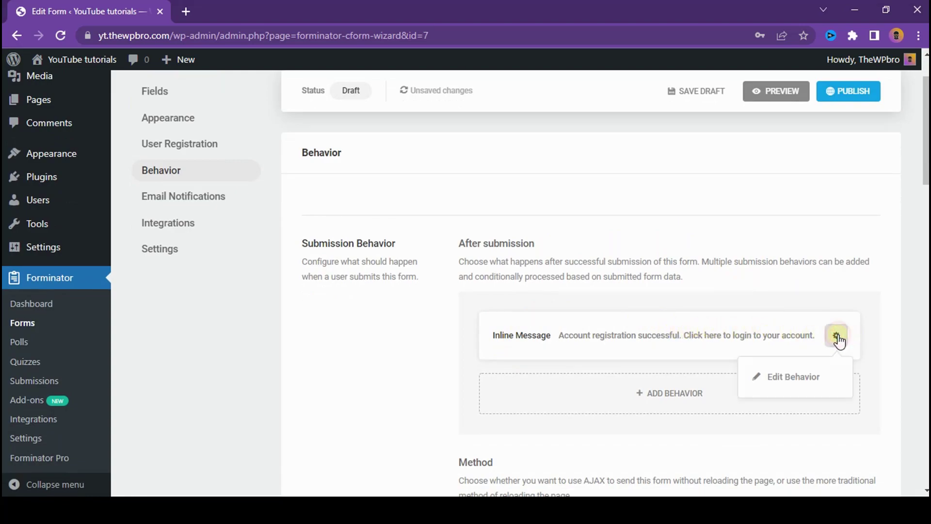
left_click(807, 377)
scroll(545, 306, "down", 3)
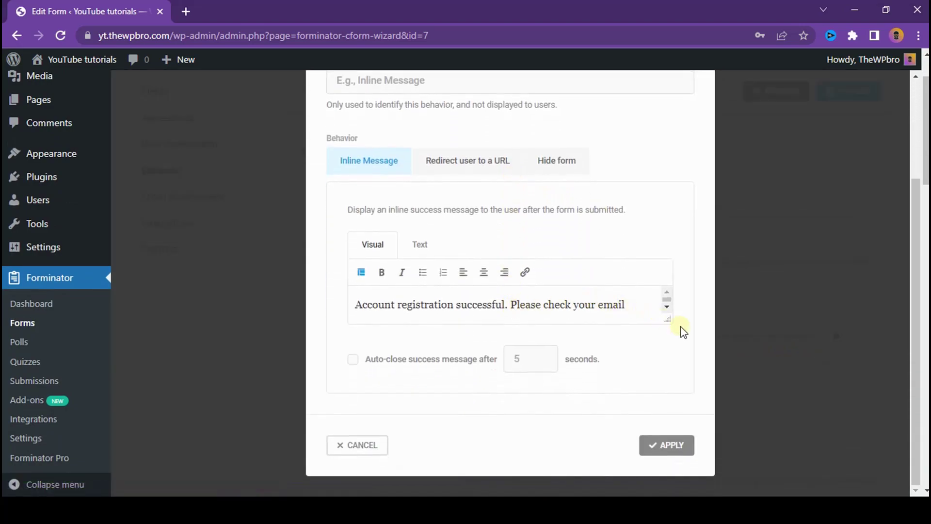
left_click_drag(668, 320, 665, 406)
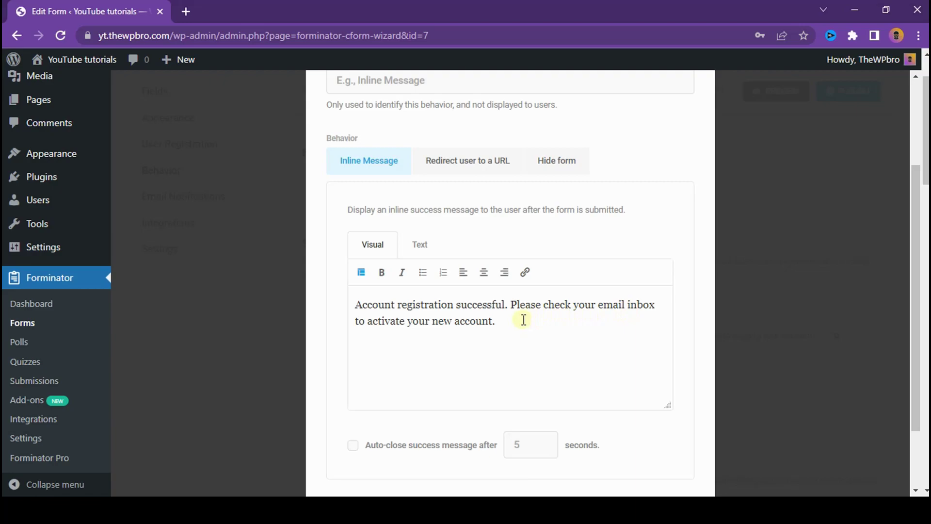
scroll(617, 298, "up", 3)
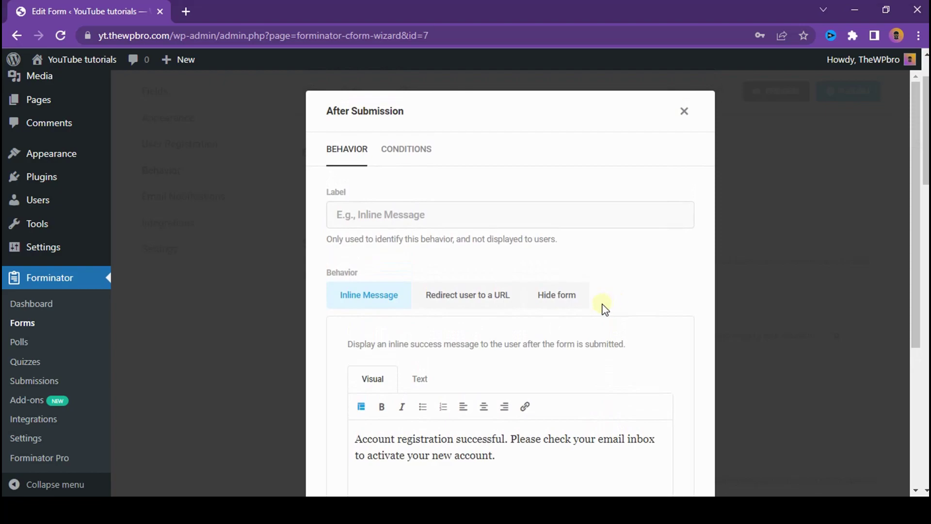
scroll(624, 249, "down", 5)
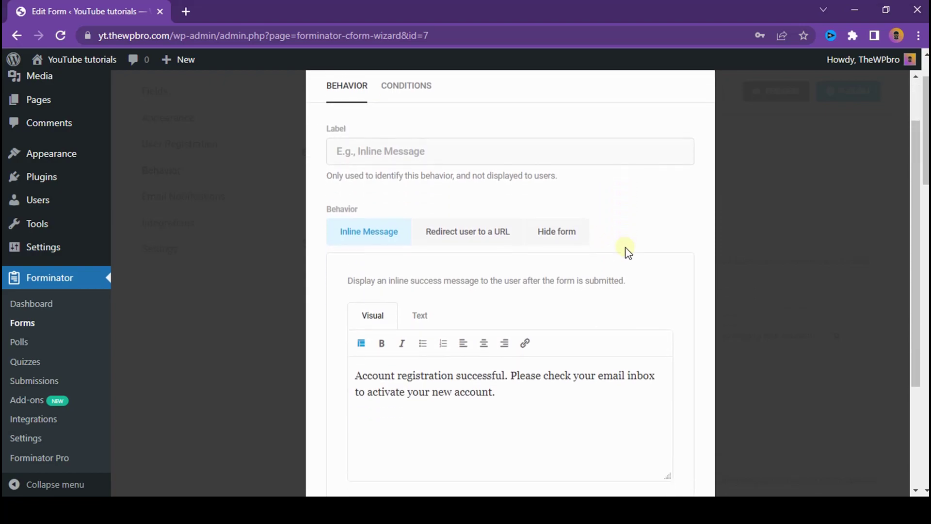
left_click(674, 466)
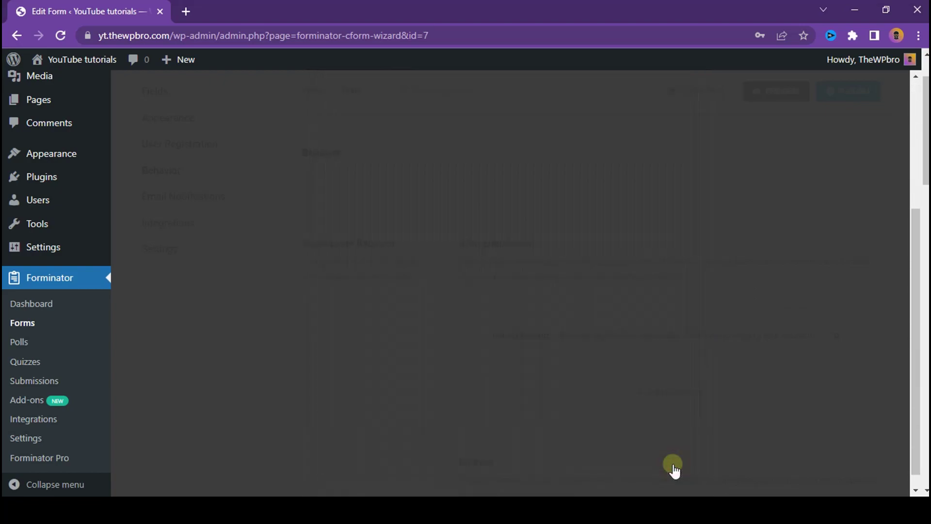
Step: Leave autofill for logged-in users switched off after toggling it
scroll(615, 365, "down", 5)
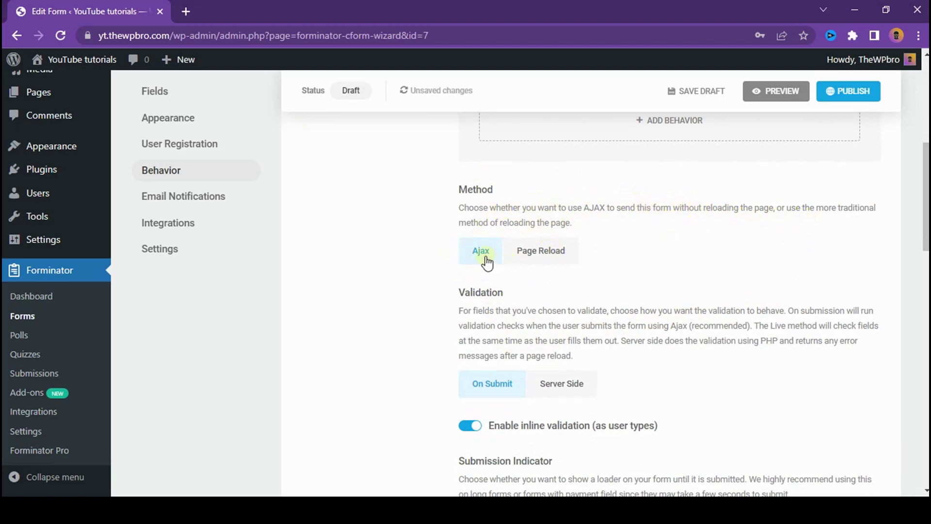
scroll(519, 286, "down", 3)
scroll(515, 286, "down", 6)
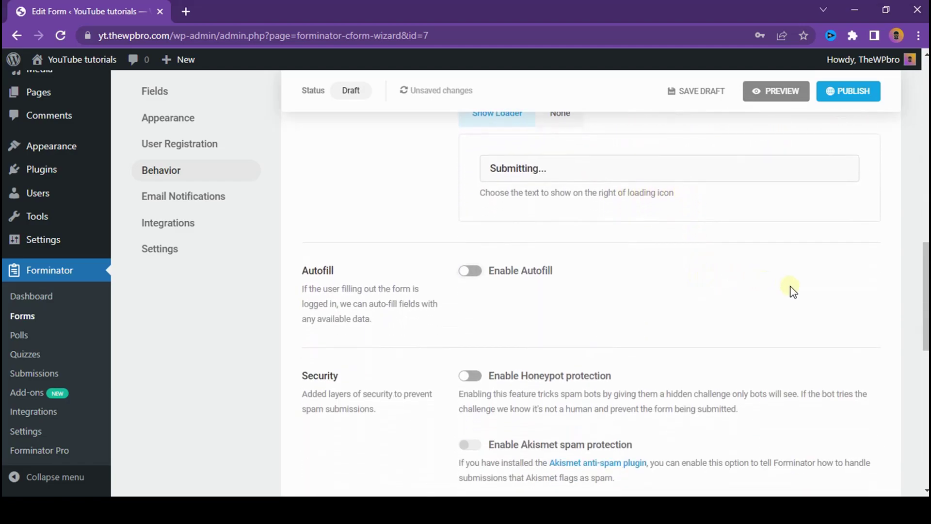
left_click(476, 274)
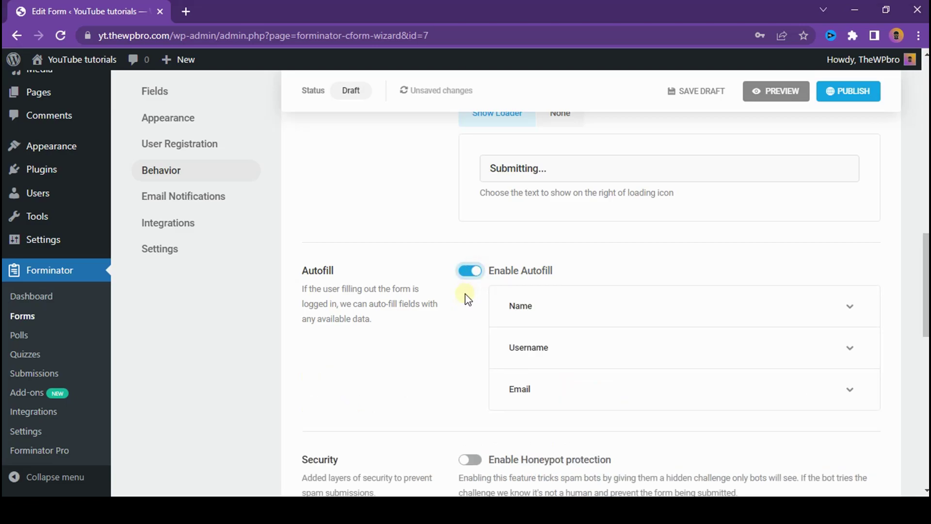
left_click(470, 273)
left_click(612, 271)
left_click(518, 271)
left_click(520, 271)
scroll(431, 262, "down", 3)
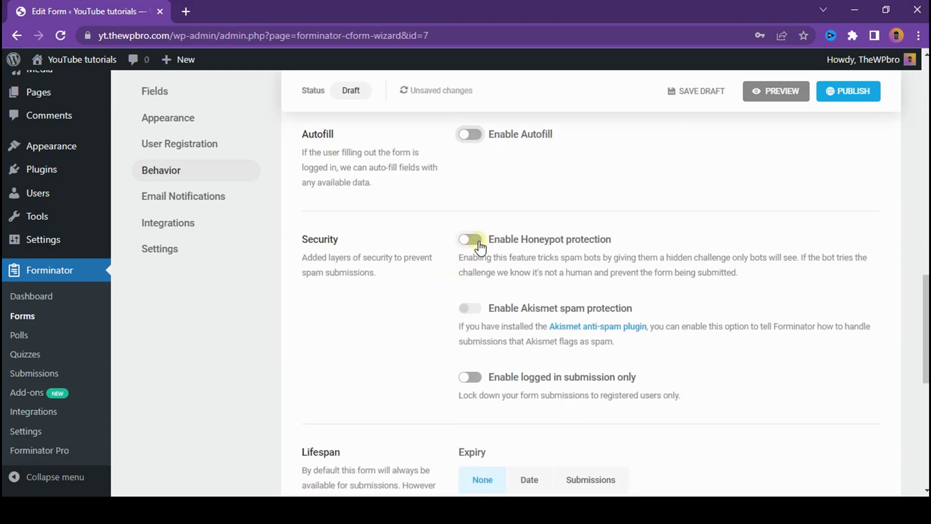
Step: Enable Honeypot protection, AJAX form loading and page-caching prevention for the registration form
left_click(469, 241)
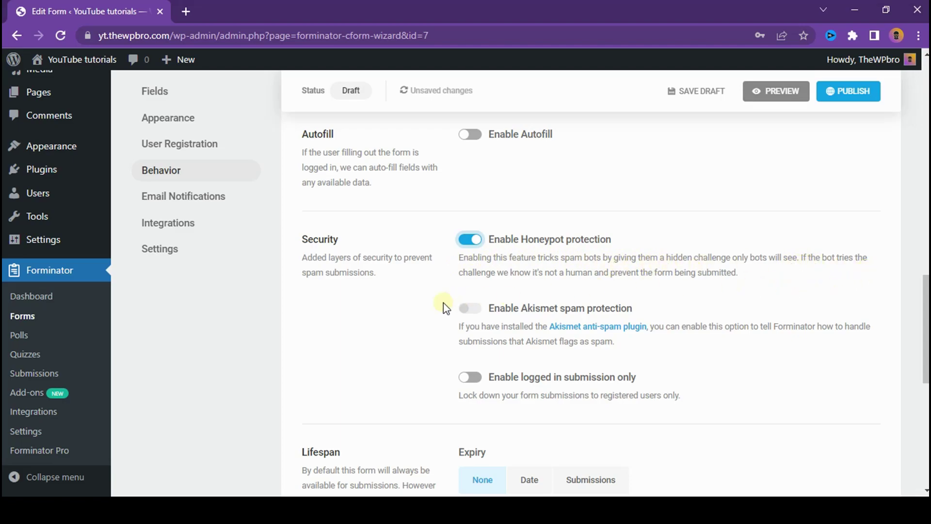
scroll(386, 338, "down", 3)
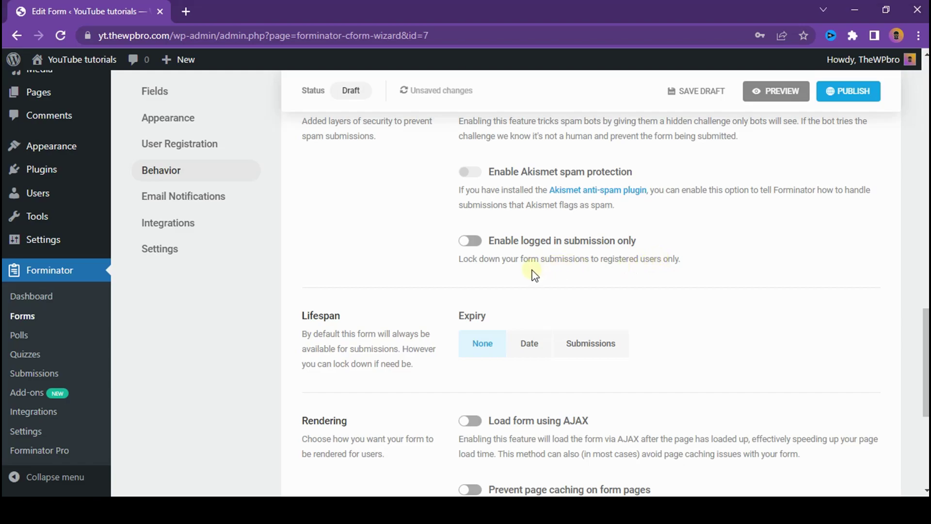
scroll(514, 270, "down", 3)
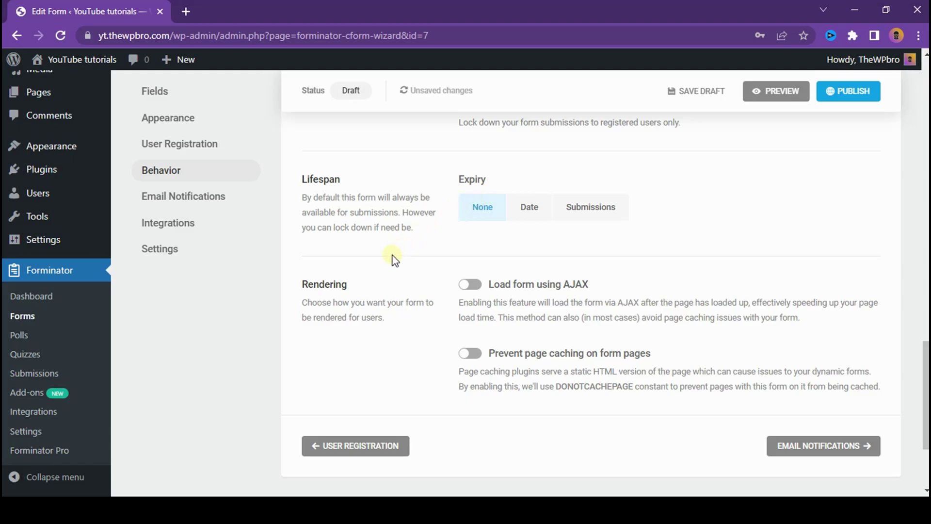
scroll(360, 289, "down", 3)
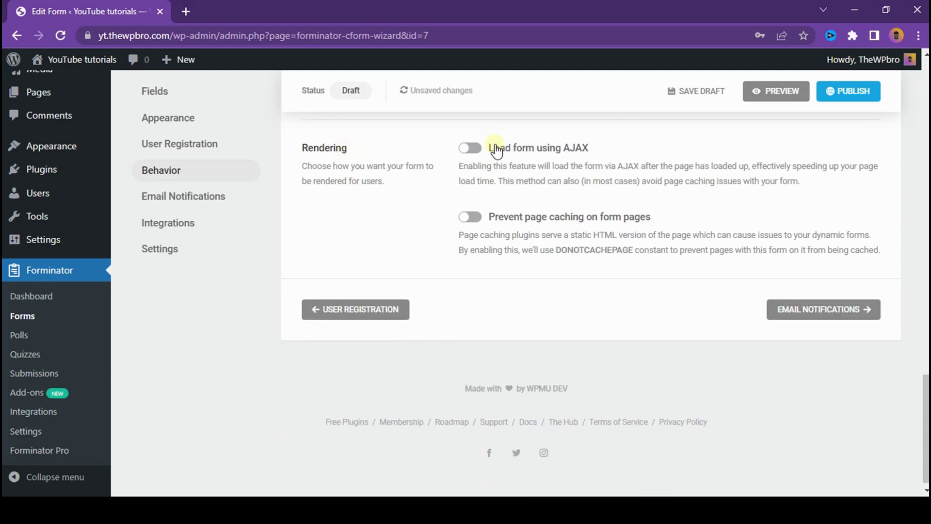
left_click(469, 148)
left_click(469, 218)
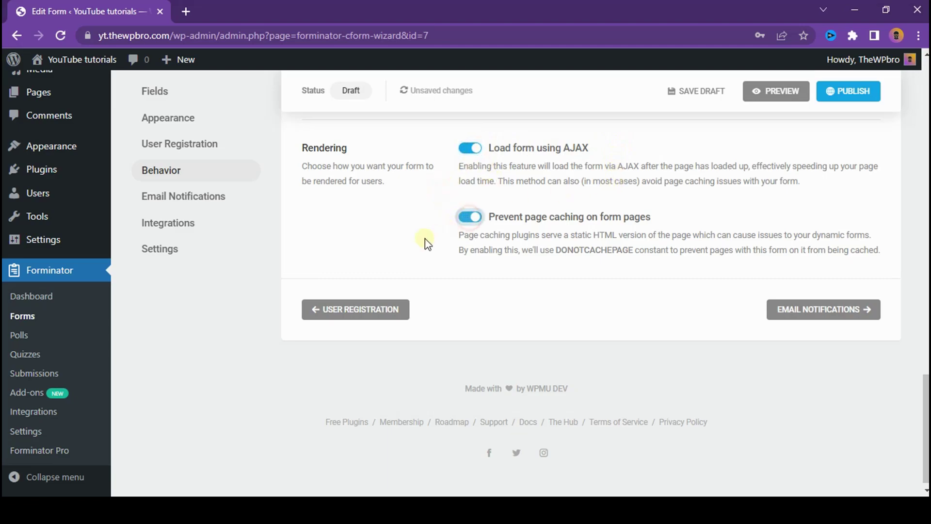
left_click(821, 310)
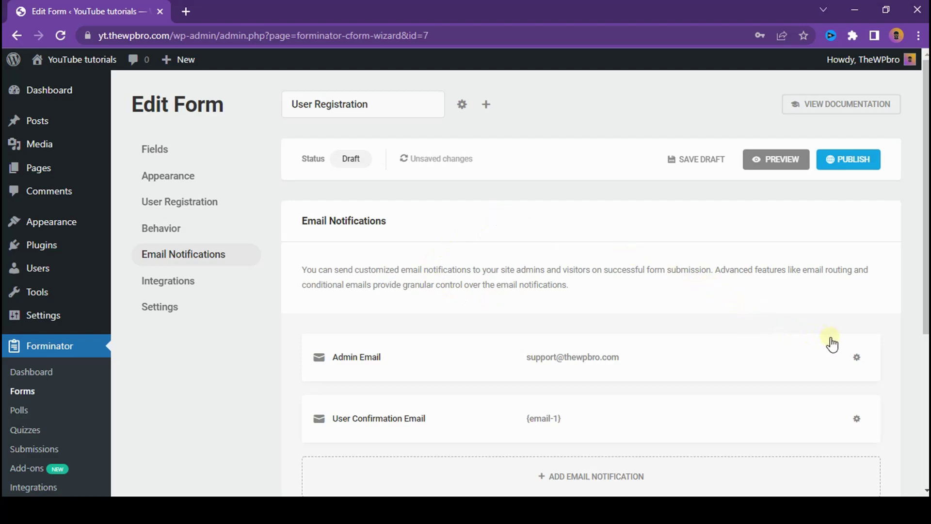
Step: Review the User Confirmation Email body unchanged and save the notification
scroll(627, 341, "down", 3)
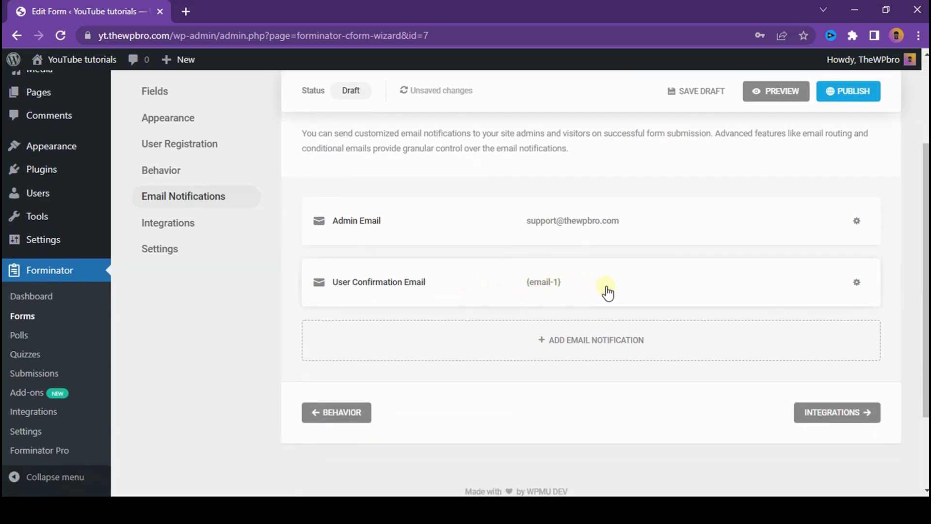
left_click(856, 283)
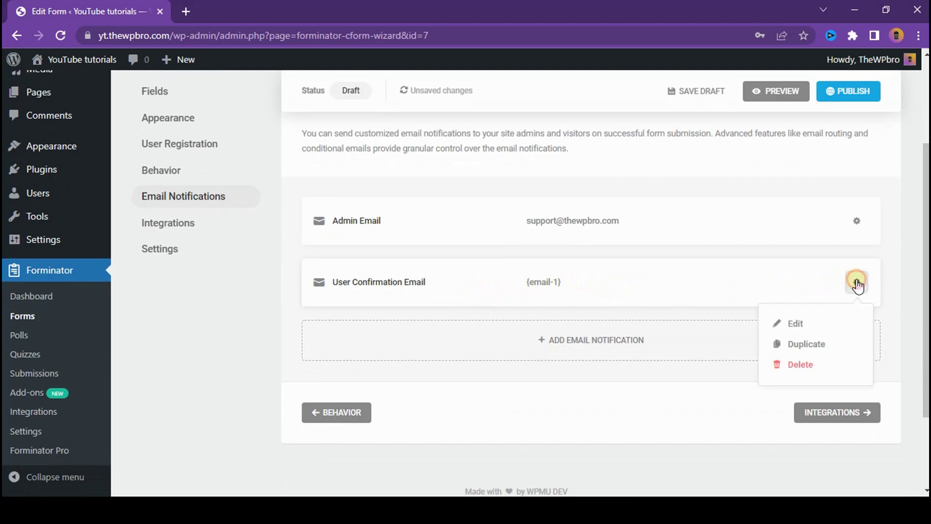
left_click(784, 324)
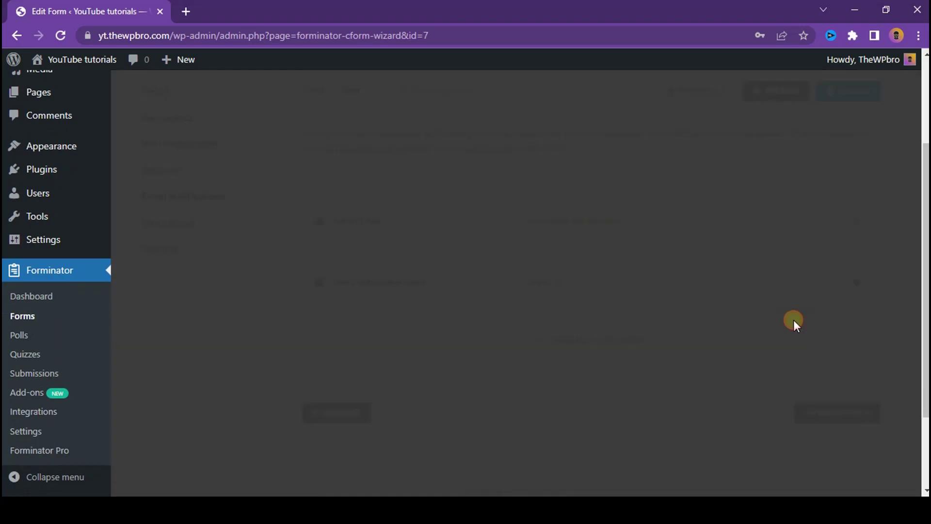
left_click_drag(688, 388, 692, 492)
scroll(501, 330, "down", 3)
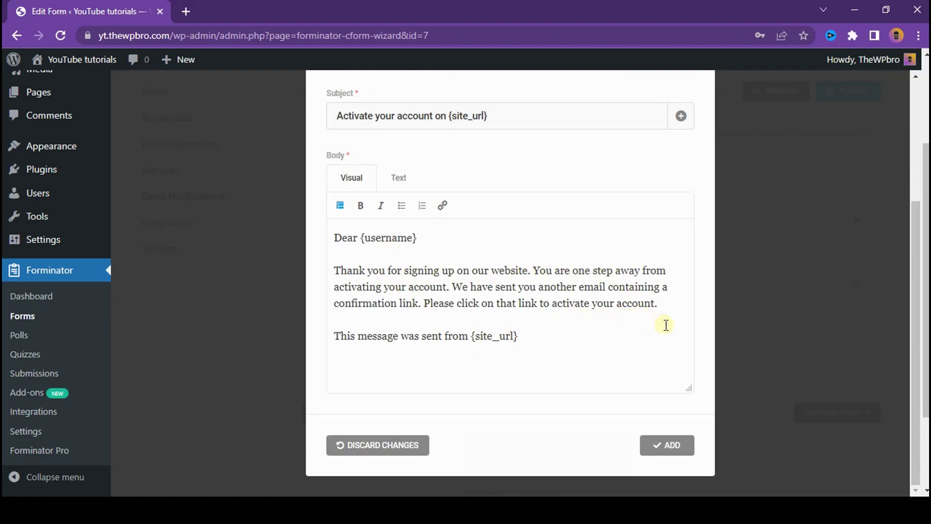
scroll(656, 406, "up", 2)
scroll(656, 405, "down", 2)
left_click(670, 456)
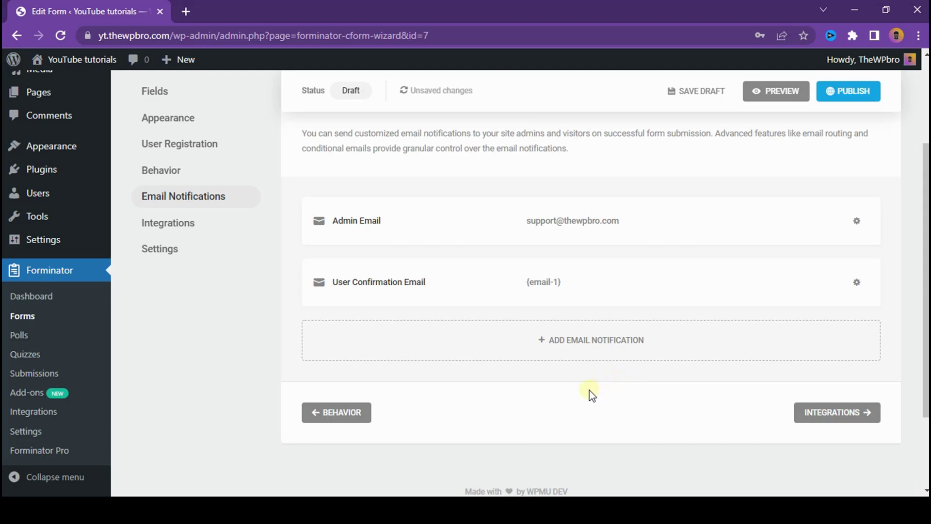
scroll(805, 323, "down", 2)
left_click(824, 344)
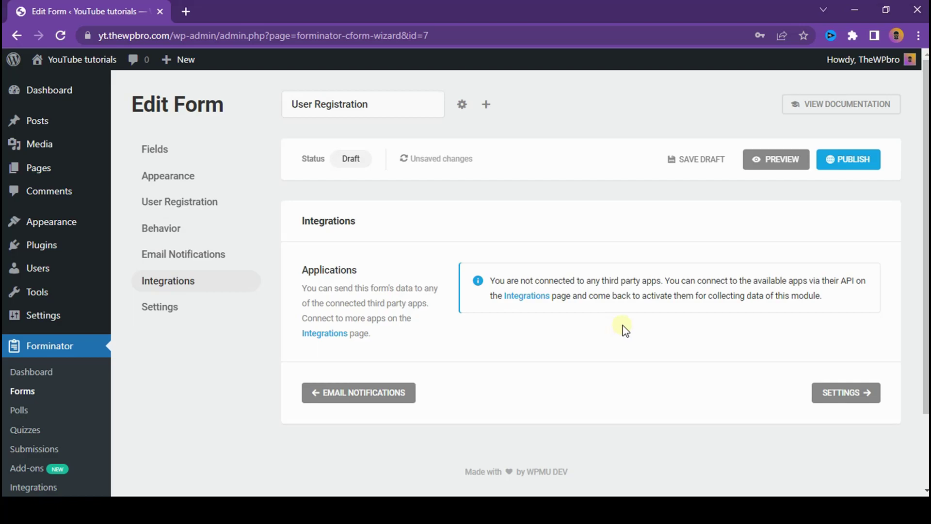
Step: Publish the User Registration form with its default data storage and privacy settings
left_click(832, 393)
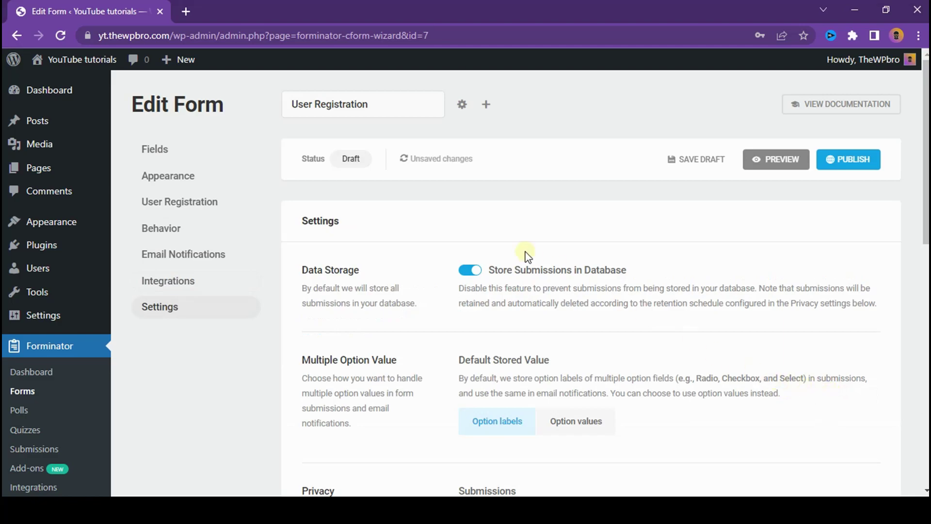
scroll(524, 253, "down", 3)
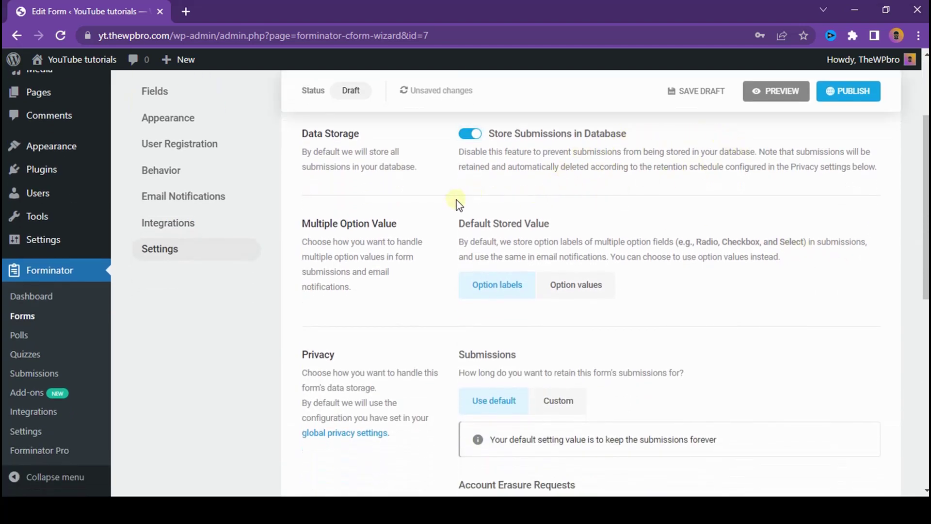
scroll(762, 206, "down", 7)
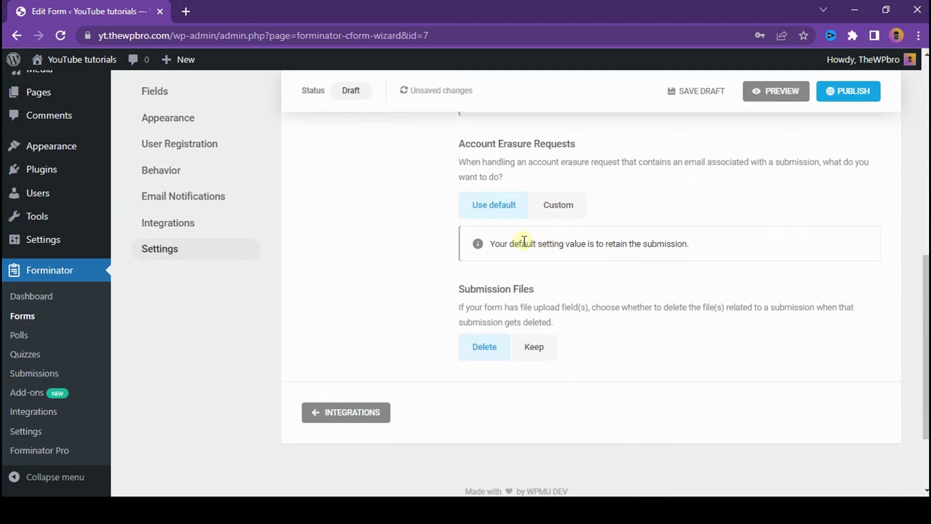
left_click(845, 95)
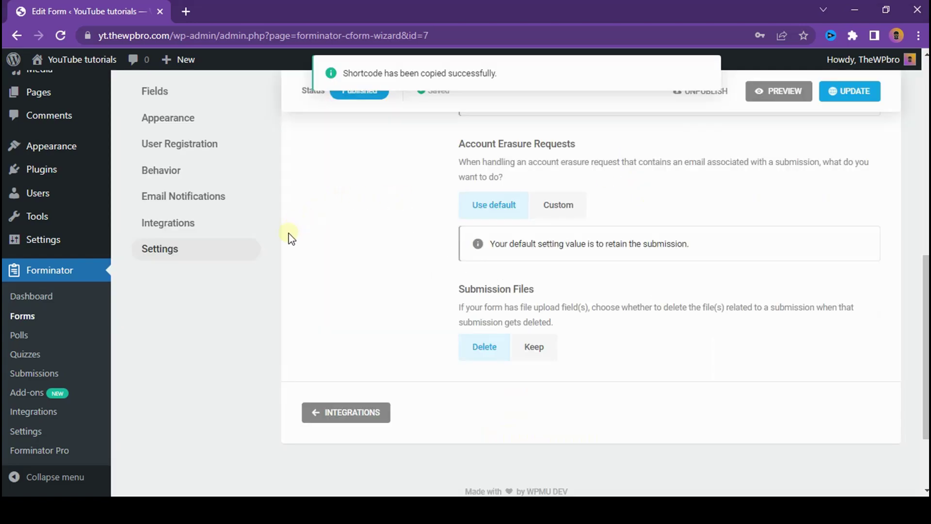
scroll(290, 255, "up", 10)
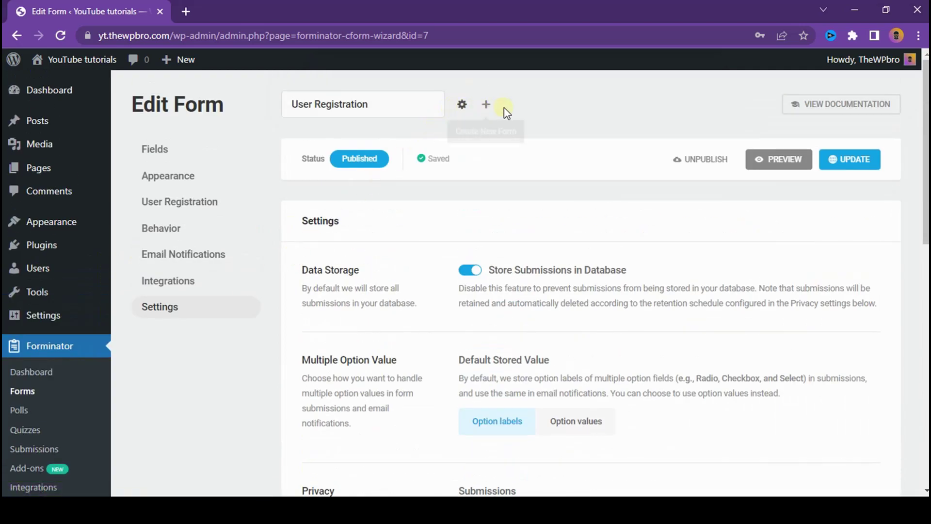
Step: Create a new form named 'User Login' from the Login template
left_click(487, 105)
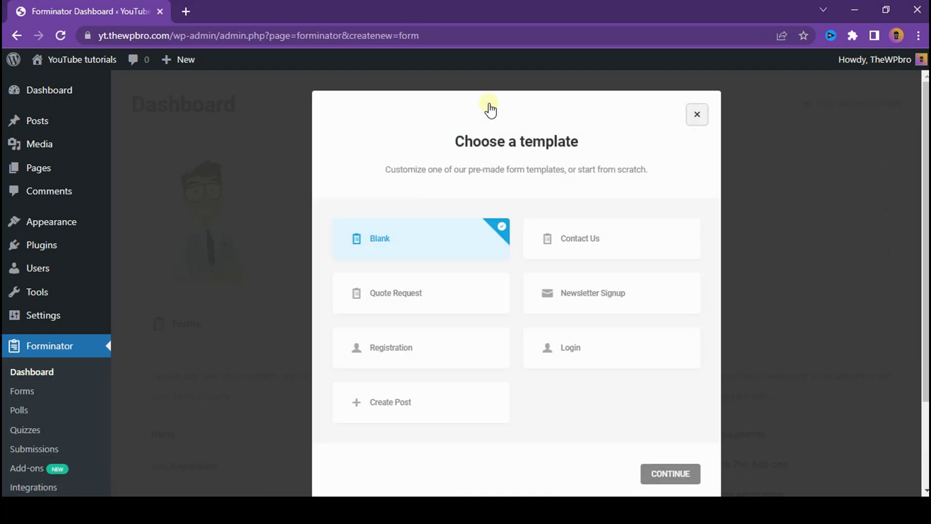
left_click(584, 345)
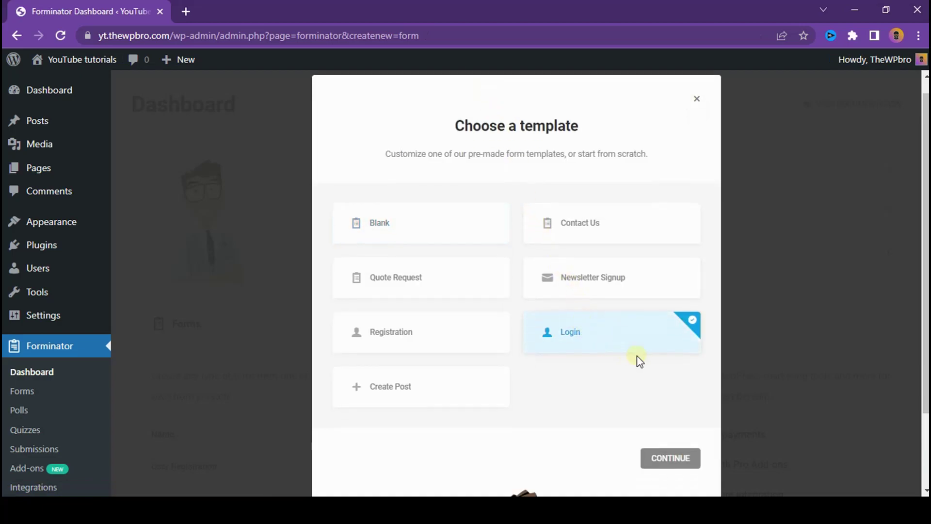
scroll(640, 362, "down", 2)
left_click(677, 361)
left_click(629, 355)
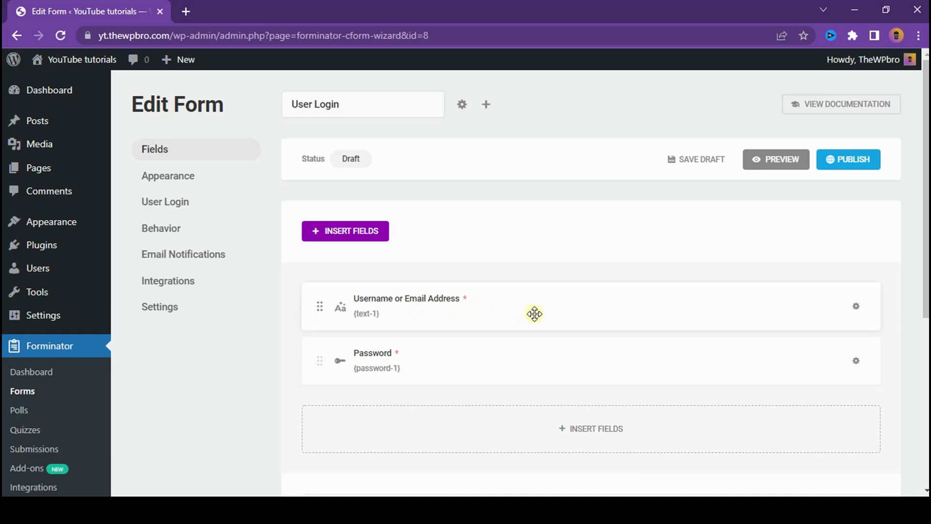
Step: Inspect the Username or Email Address field's label and placeholder without changing them
scroll(718, 418, "down", 1)
scroll(718, 418, "down", 3)
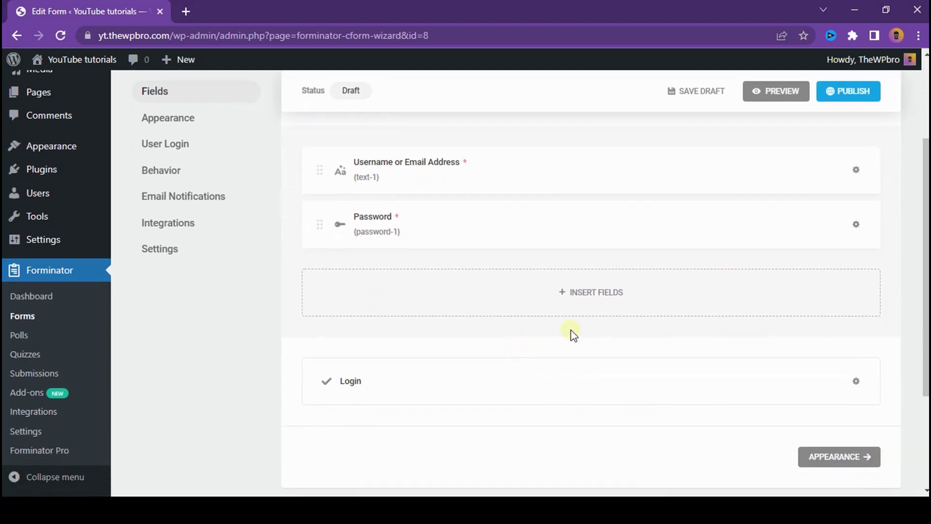
left_click(856, 170)
left_click(823, 213)
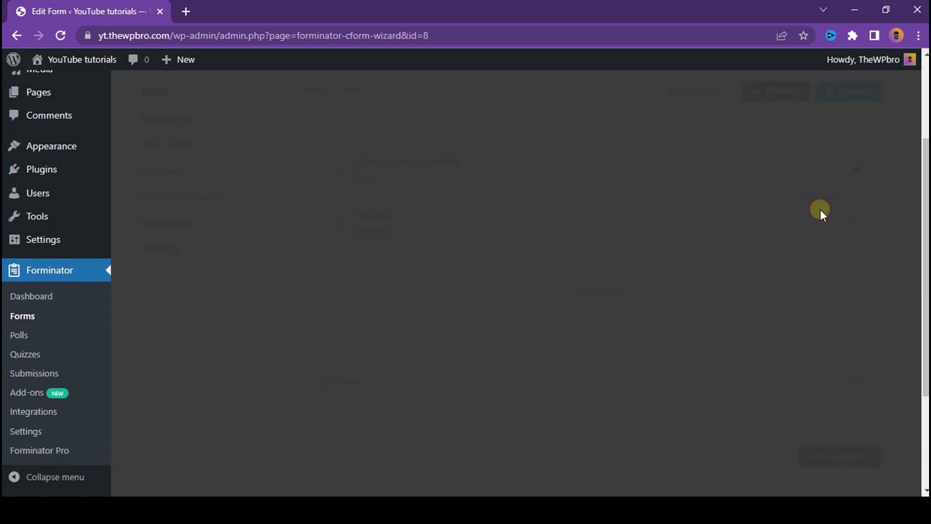
left_click(430, 229)
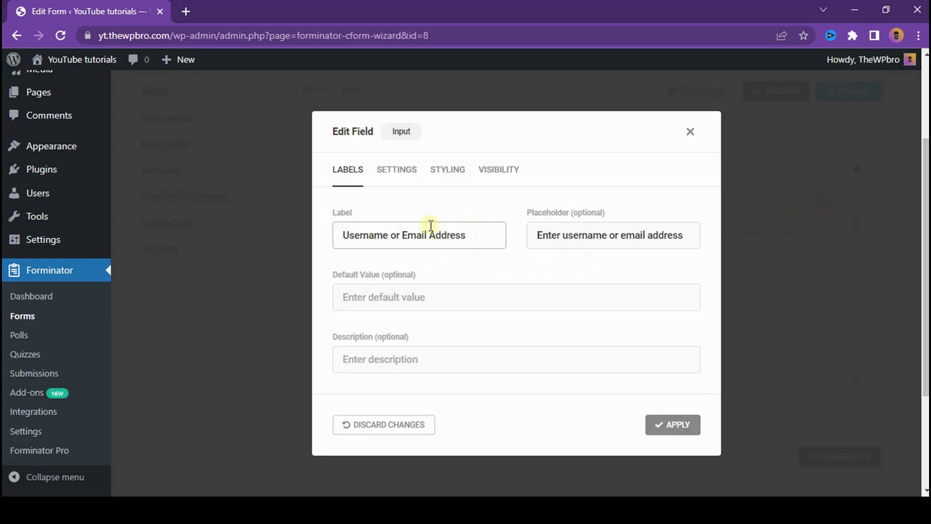
left_click_drag(555, 235, 683, 238)
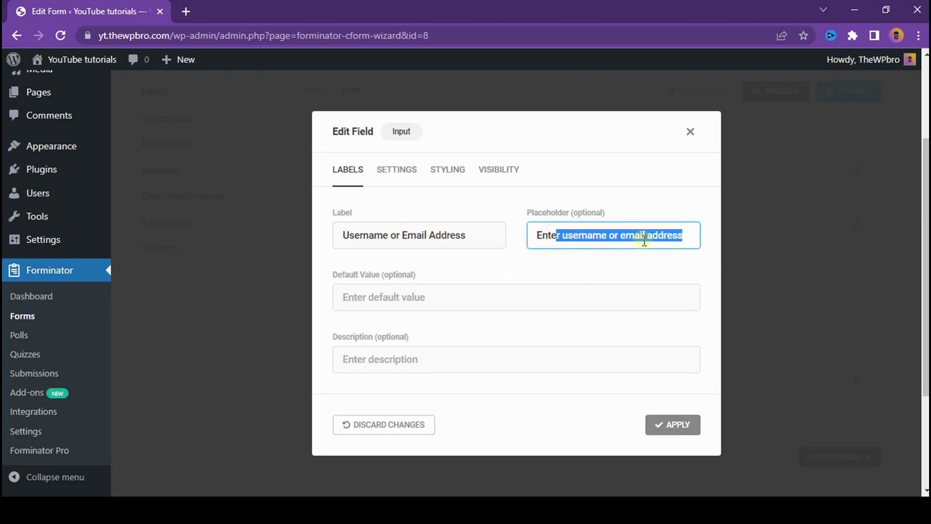
left_click(598, 261)
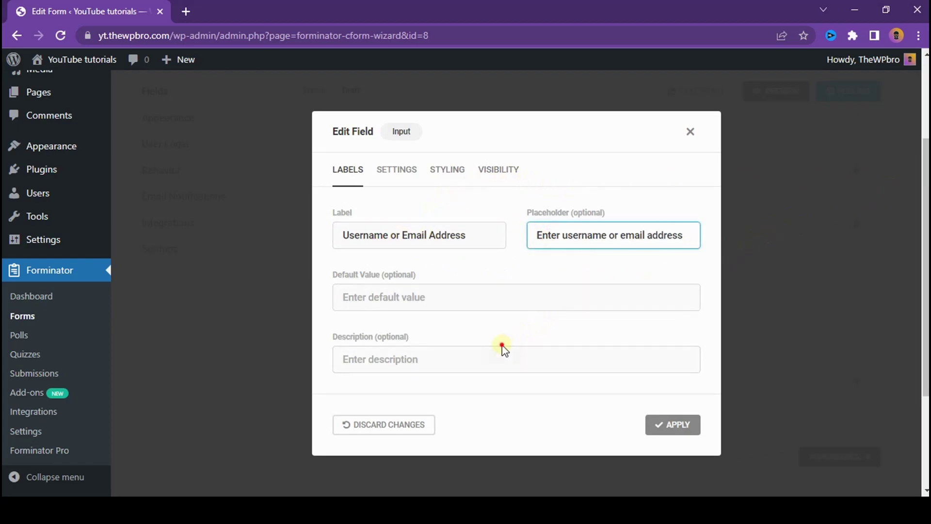
left_click(690, 131)
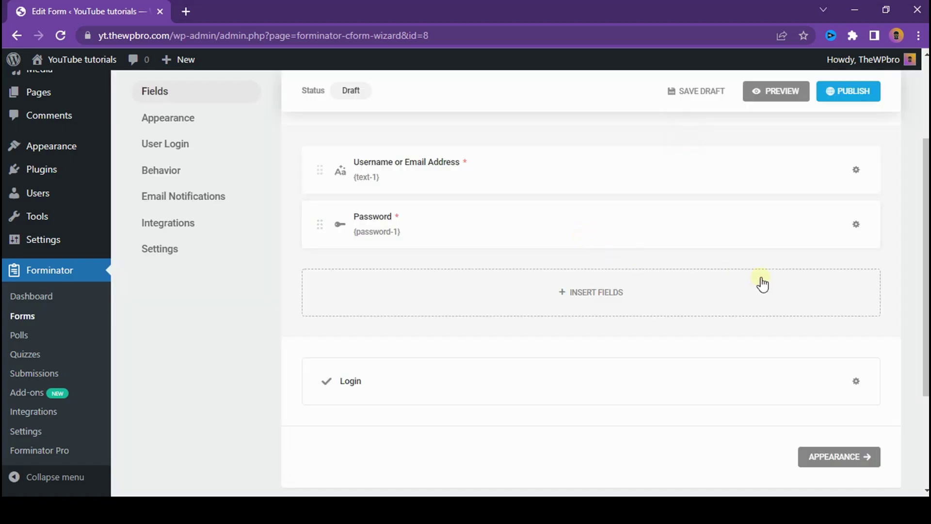
Step: Map Username to text-1 and Password to password-1 in the User Login field mapping
left_click(830, 454)
scroll(775, 315, "down", 15)
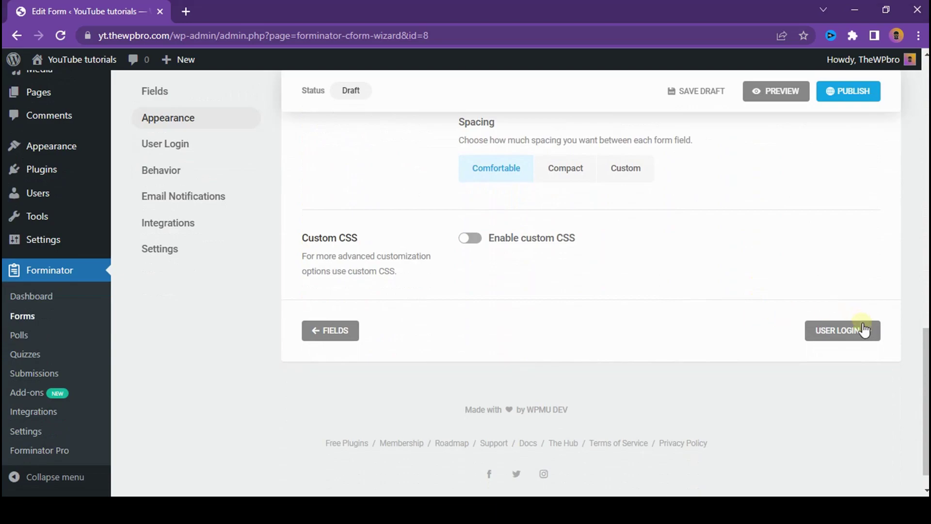
left_click(863, 330)
scroll(779, 318, "down", 7)
scroll(657, 307, "up", 2)
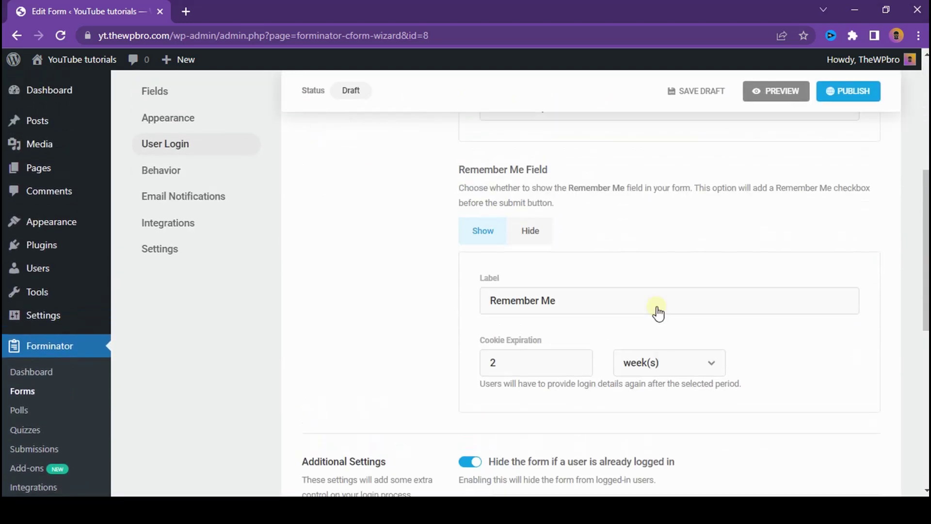
scroll(657, 307, "up", 5)
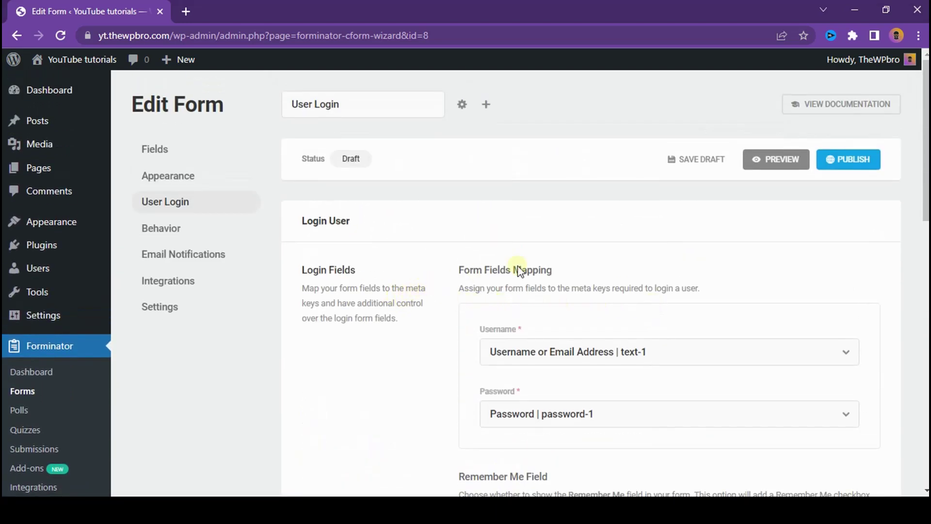
left_click(649, 356)
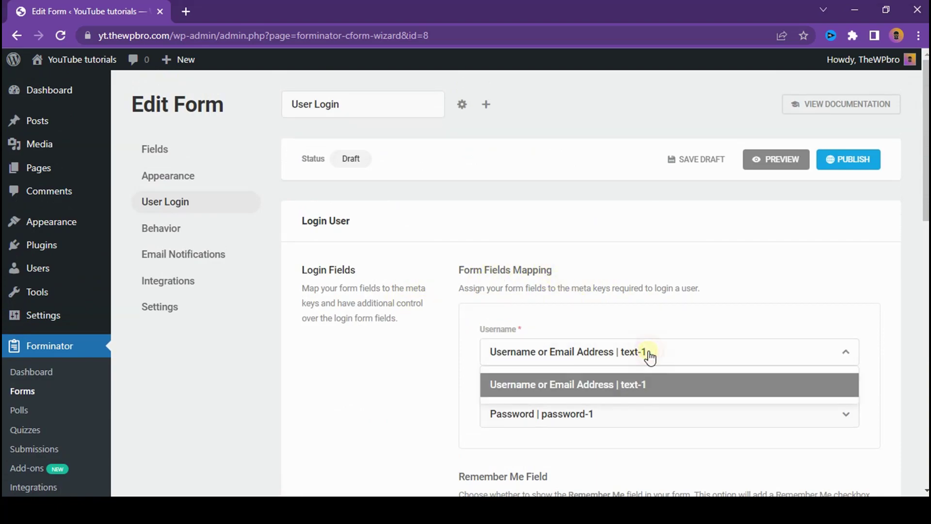
left_click(621, 384)
left_click(613, 413)
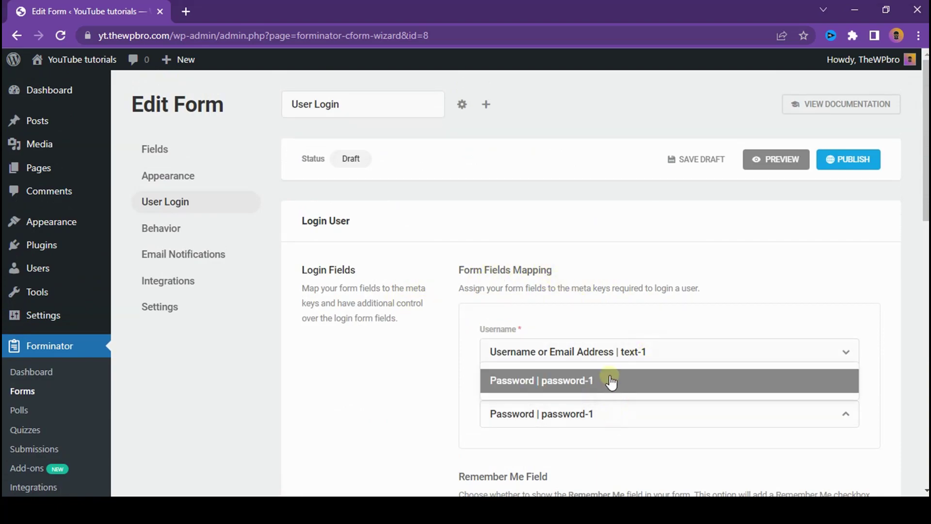
left_click(611, 381)
Step: Review the Remember Me field, which expires after 2 weeks
scroll(485, 233, "down", 5)
left_click_drag(508, 204, 887, 237)
left_click(527, 212)
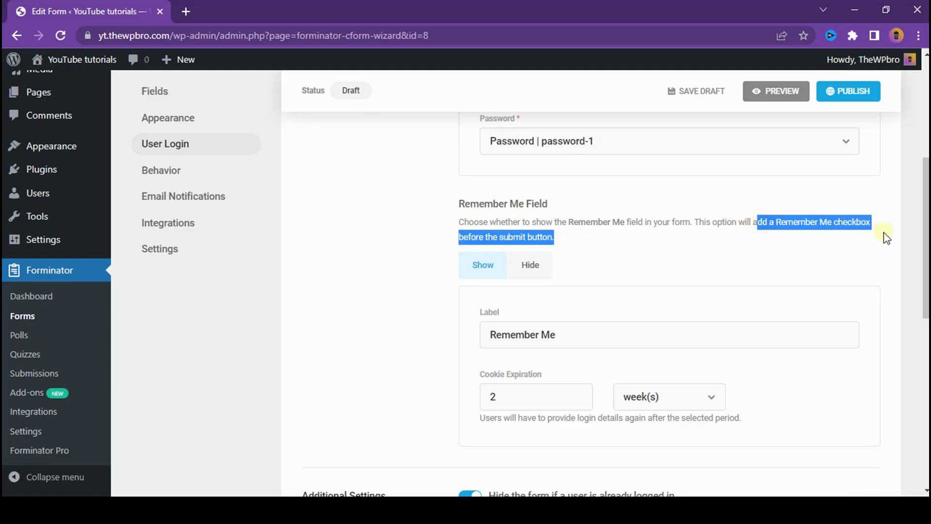
left_click(795, 245)
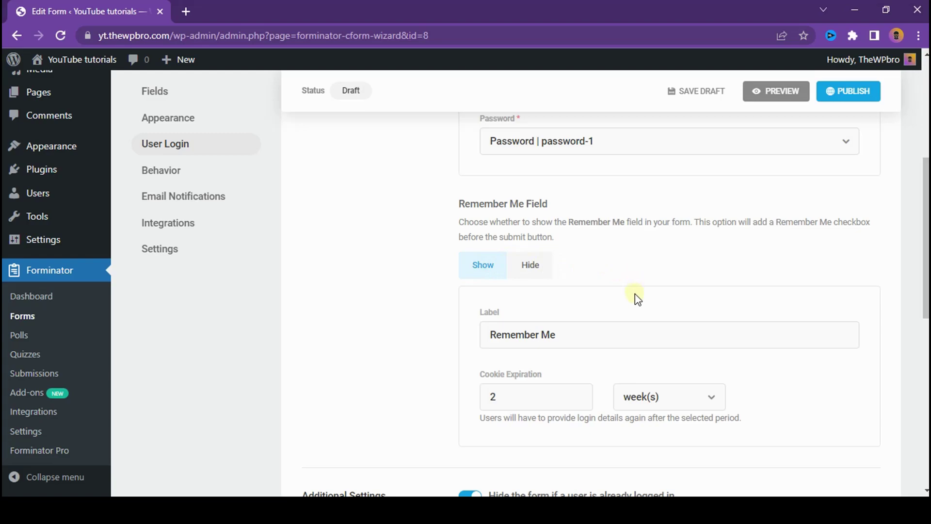
scroll(524, 291, "down", 3)
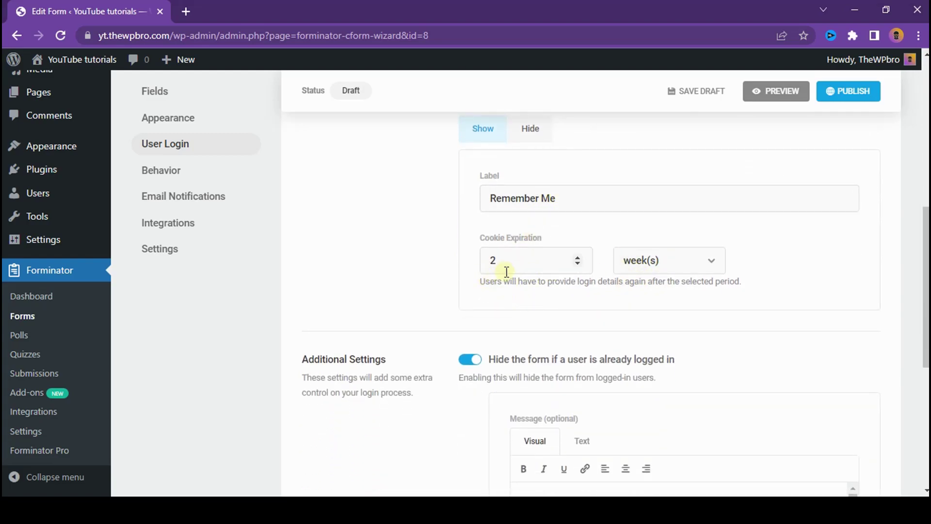
left_click(641, 260)
left_click(641, 282)
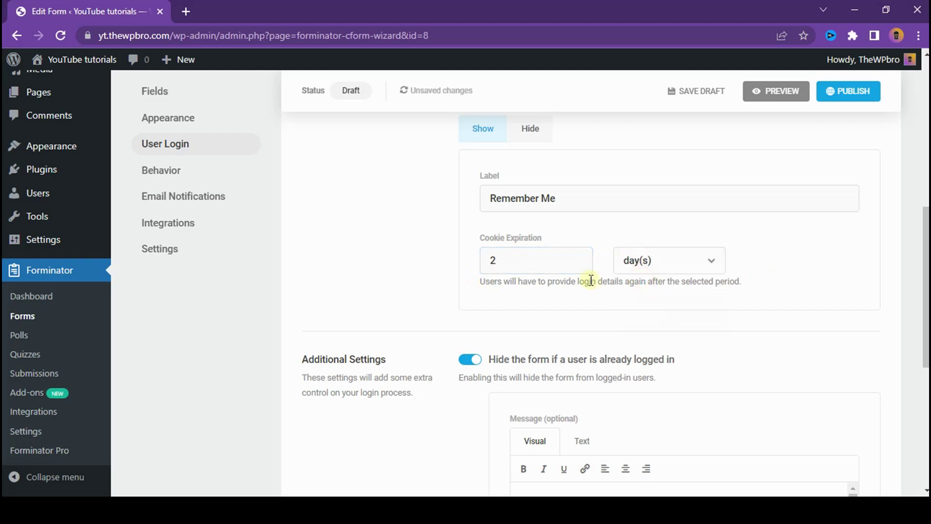
left_click(689, 265)
left_click(671, 294)
left_click(674, 257)
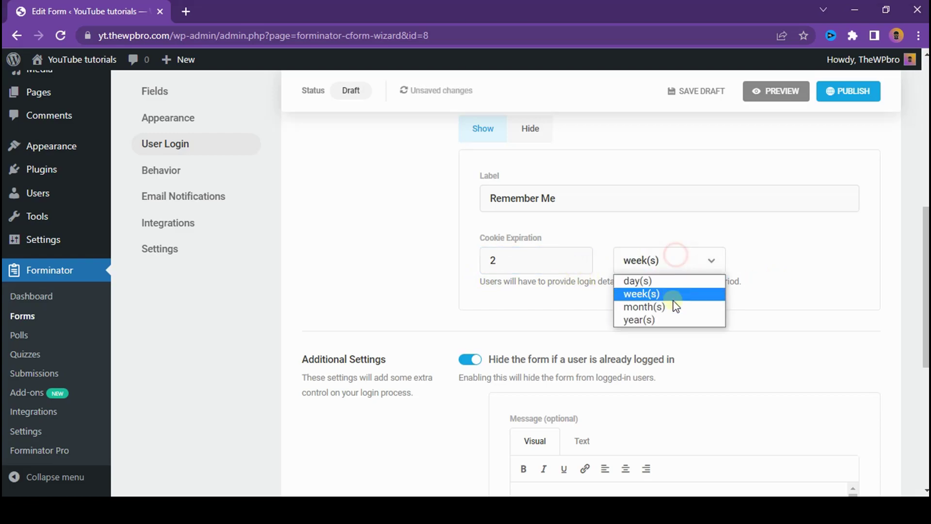
left_click(674, 307)
left_click(667, 258)
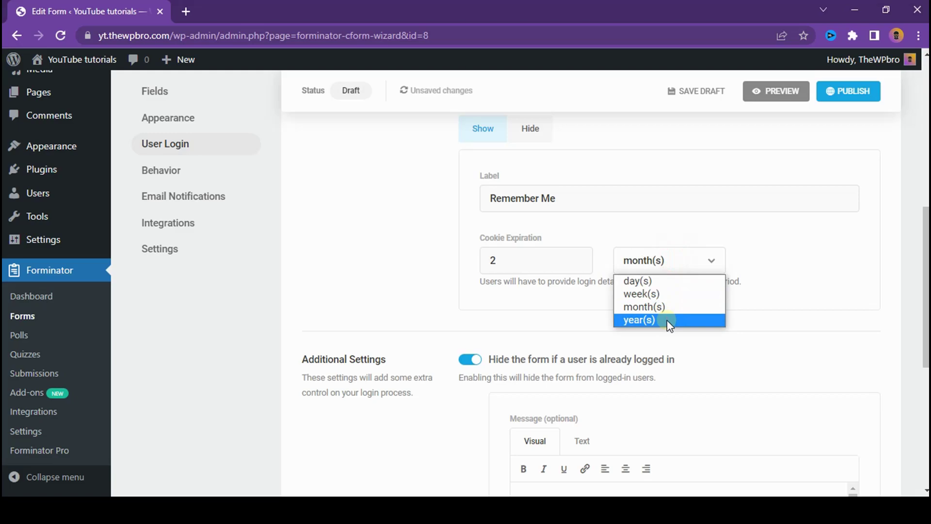
left_click(669, 320)
left_click(670, 268)
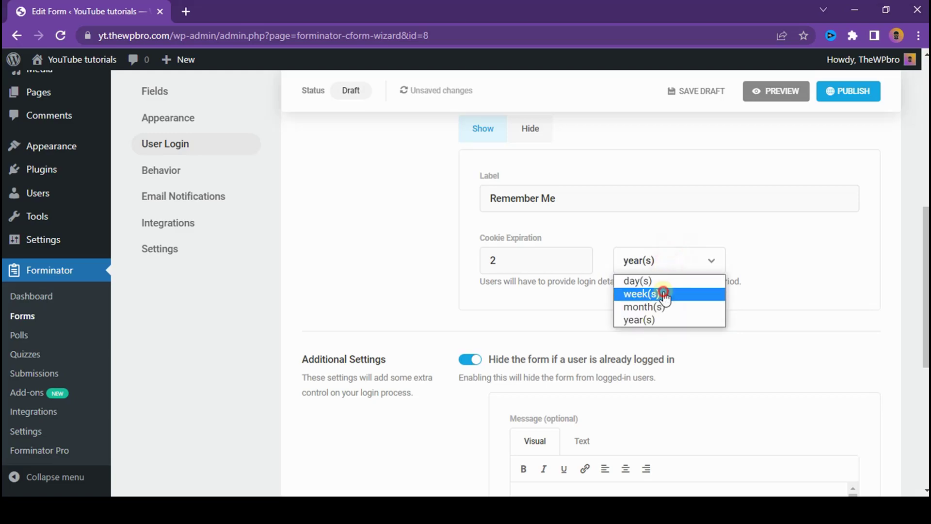
left_click(661, 293)
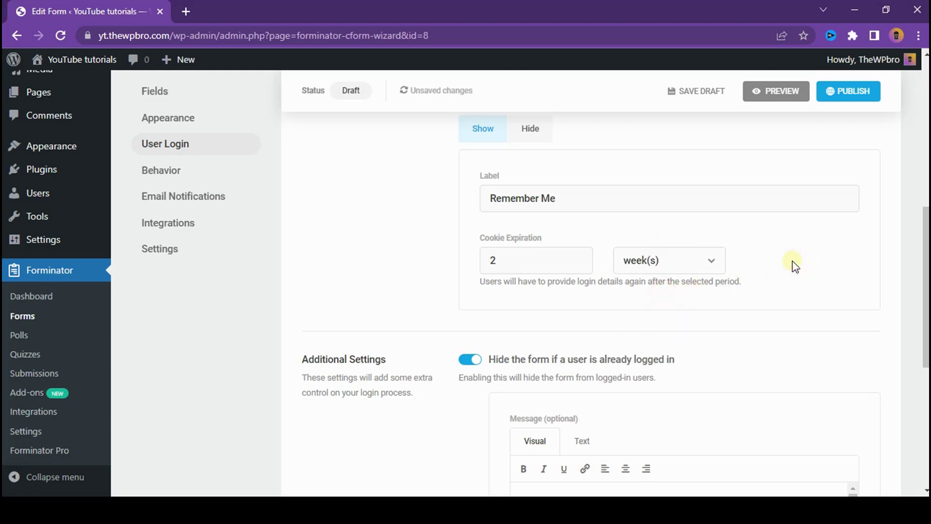
scroll(771, 270, "down", 4)
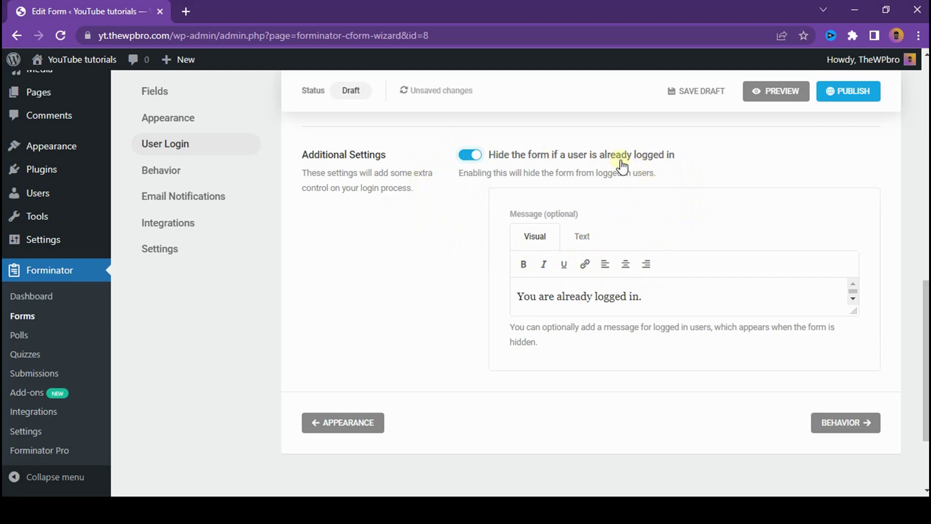
Step: Show the User Login form's Behavior settings, currently redirecting to wp-admin after submission
scroll(776, 322, "down", 3)
left_click(858, 311)
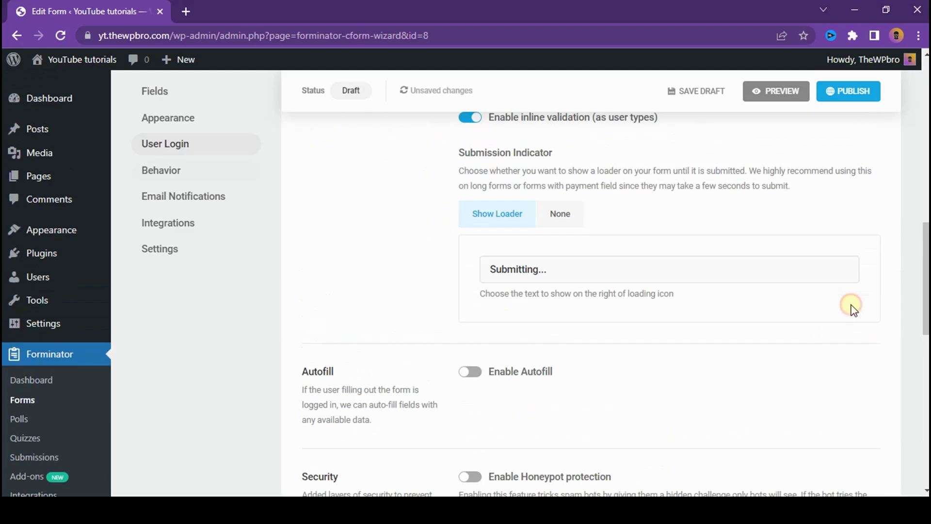
scroll(590, 319, "down", 3)
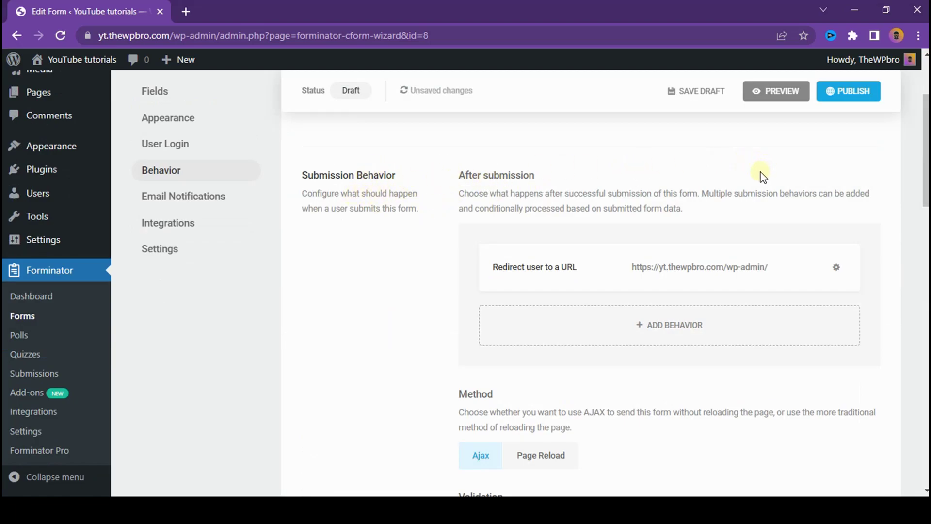
left_click(836, 267)
left_click(808, 305)
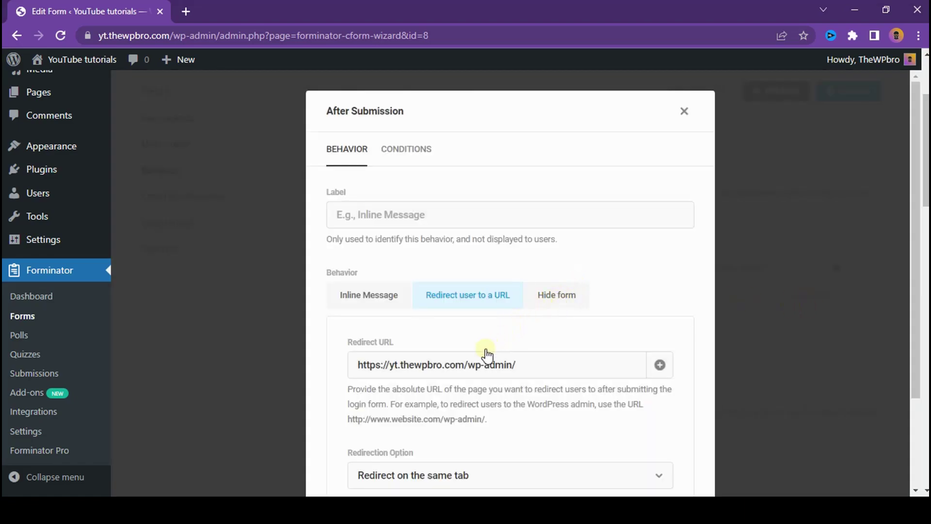
left_click_drag(465, 364, 565, 360)
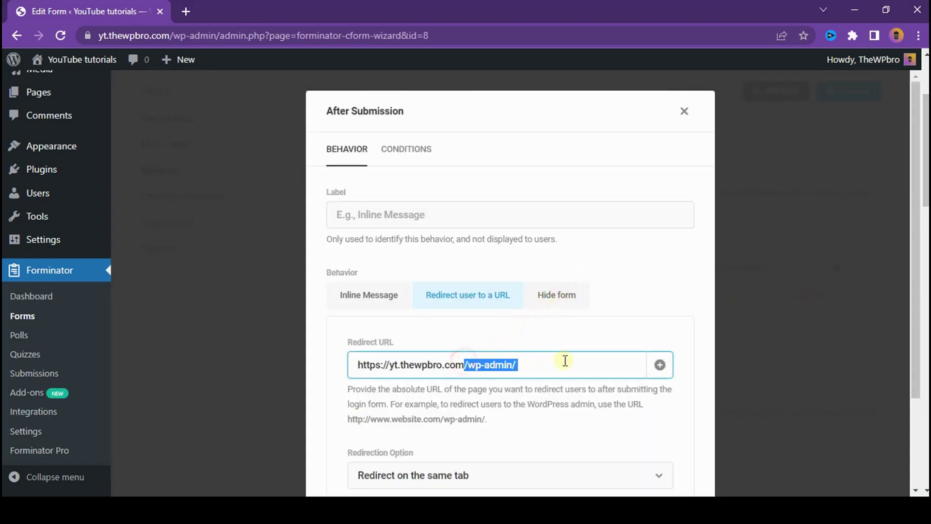
key("BackSpace")
left_click(574, 346)
scroll(574, 342, "down", 2)
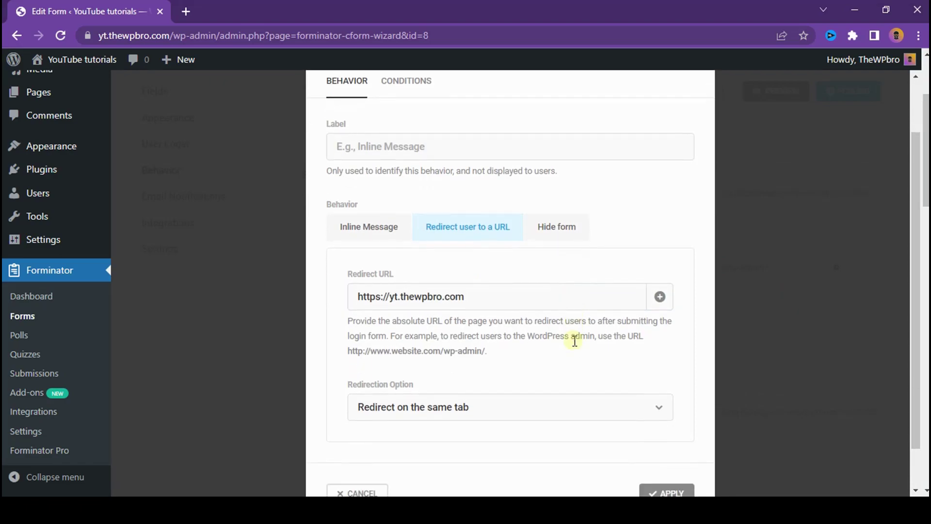
scroll(574, 340, "down", 1)
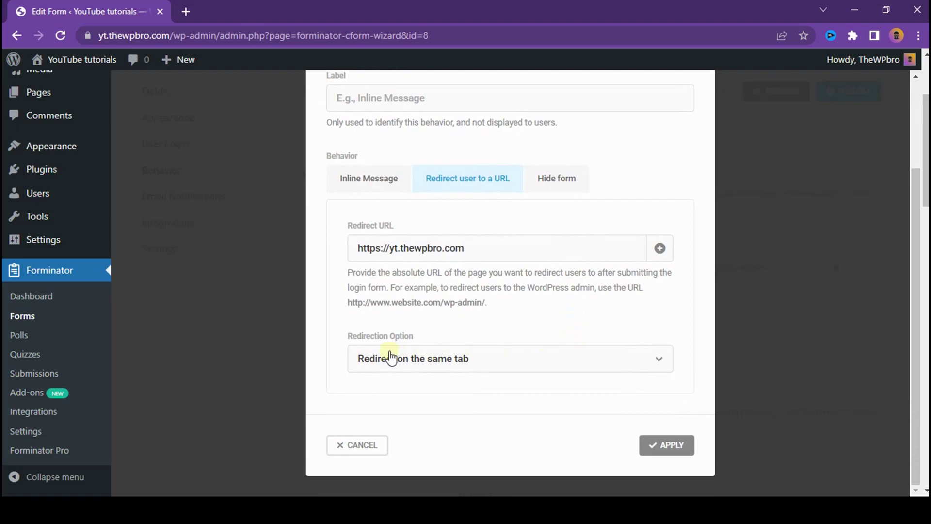
left_click(362, 358)
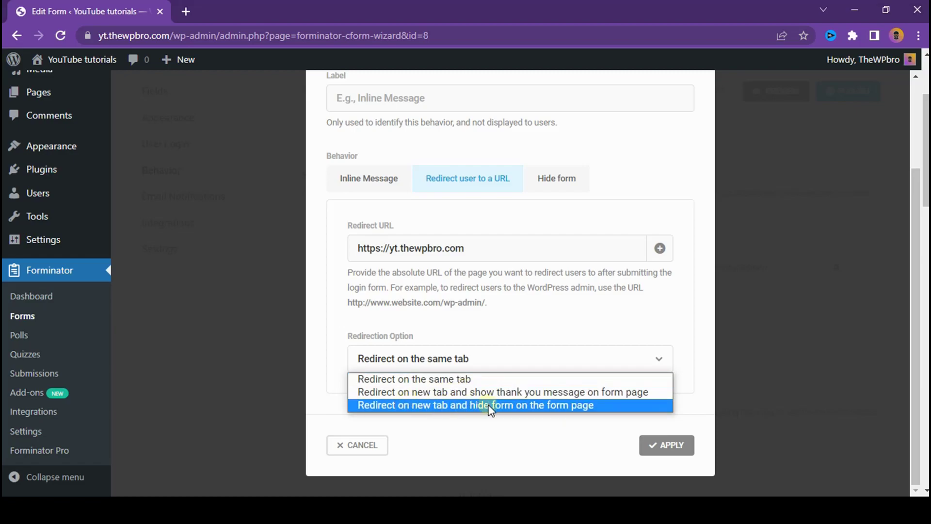
left_click(403, 383)
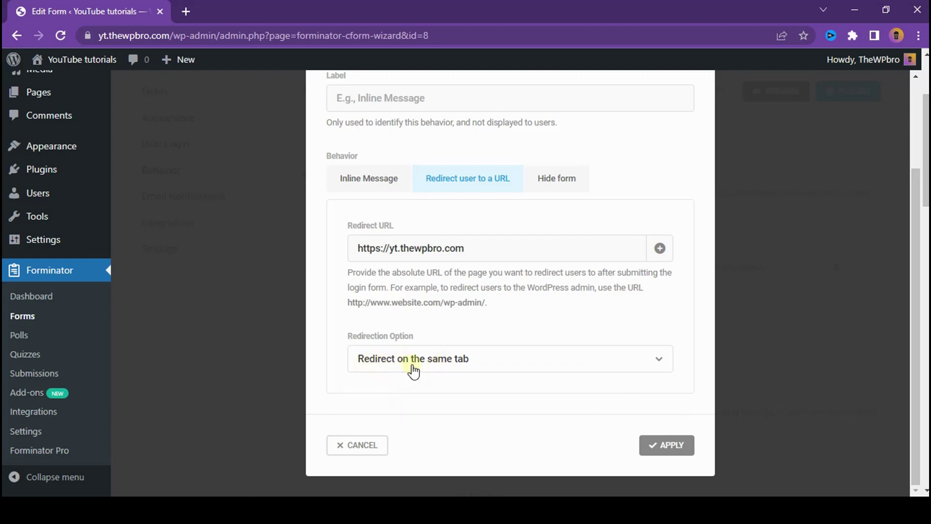
left_click(670, 450)
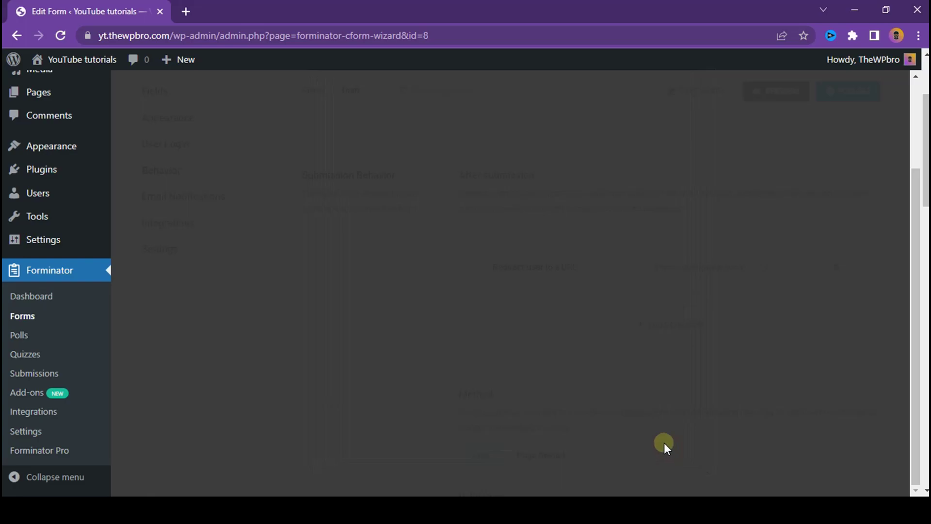
Step: Turn on Honeypot protection, AJAX loading and page-caching prevention for the User Login form
scroll(604, 279, "down", 4)
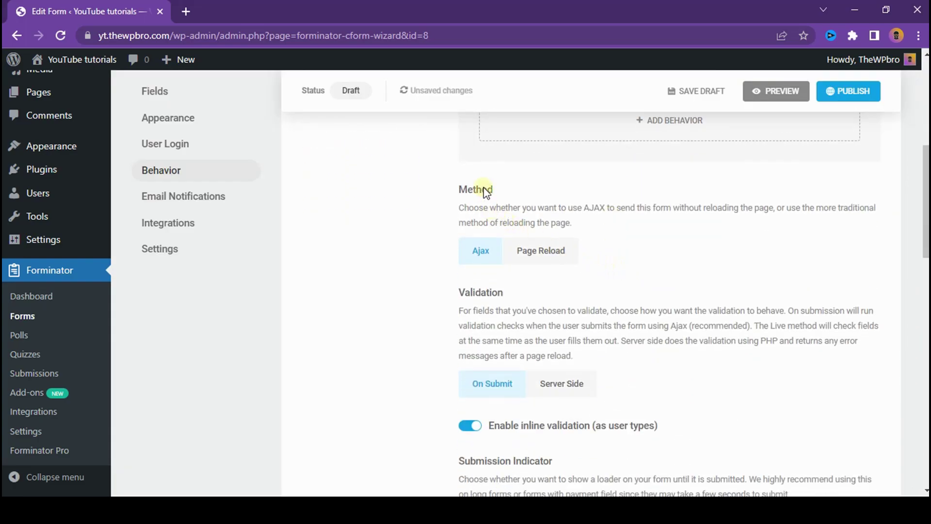
scroll(478, 243, "down", 3)
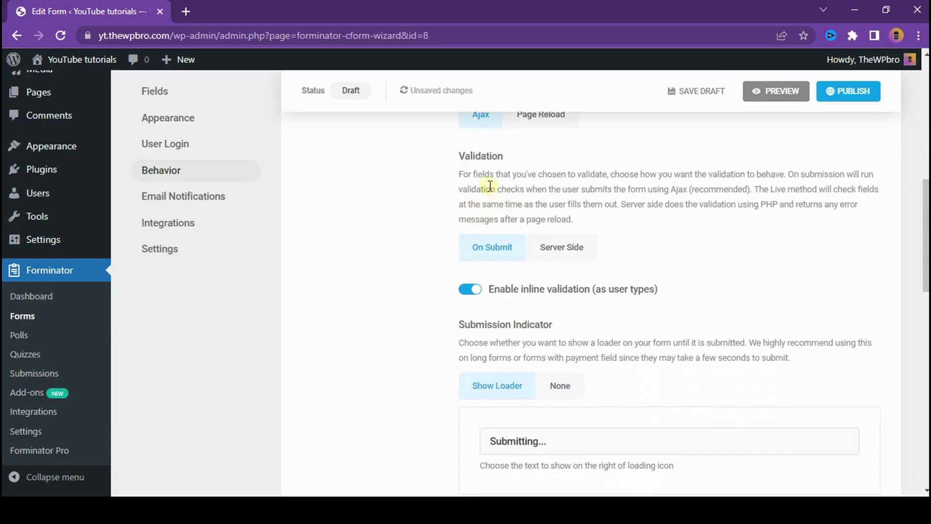
scroll(488, 253, "down", 3)
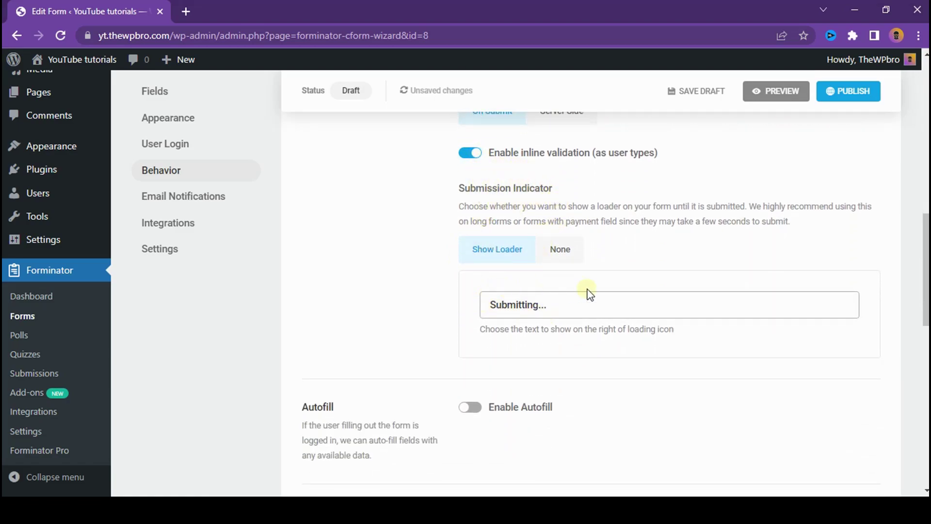
scroll(567, 291, "down", 4)
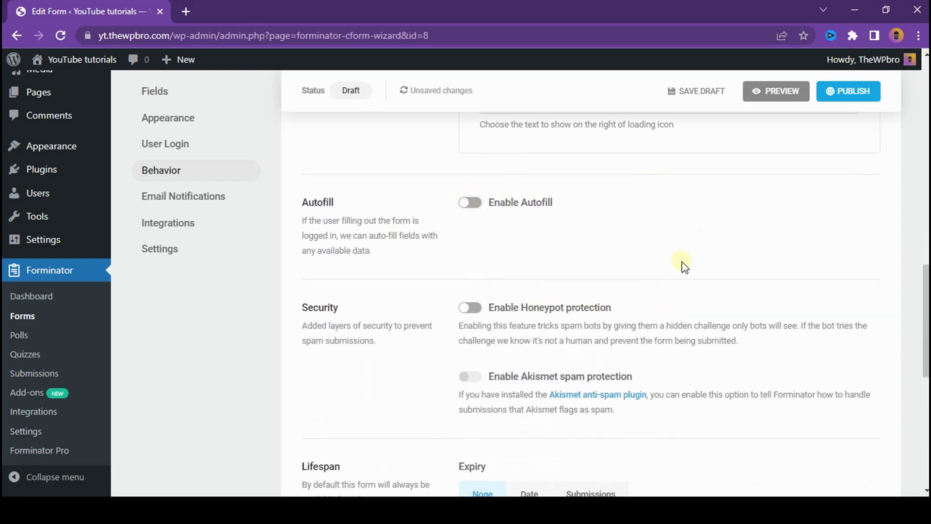
left_click(481, 308)
scroll(515, 278, "down", 4)
scroll(577, 248, "down", 3)
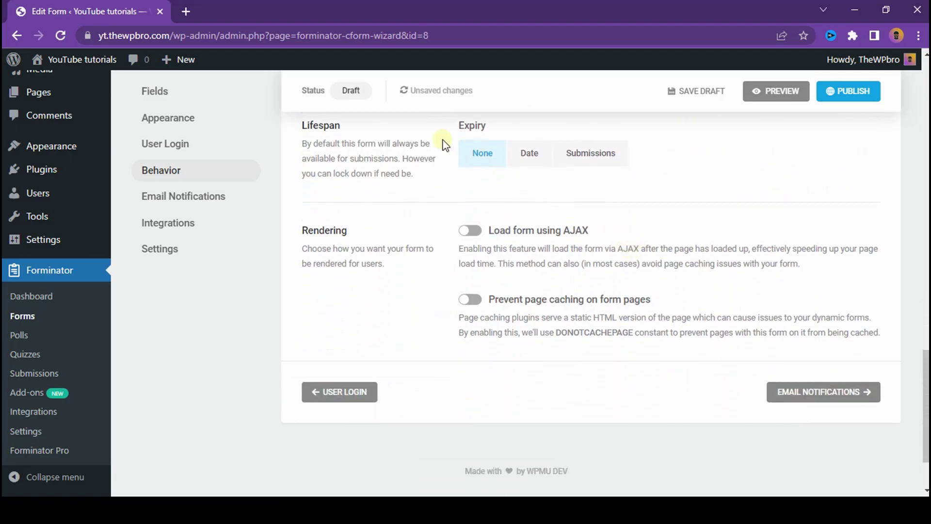
left_click(471, 231)
left_click(471, 299)
left_click(852, 392)
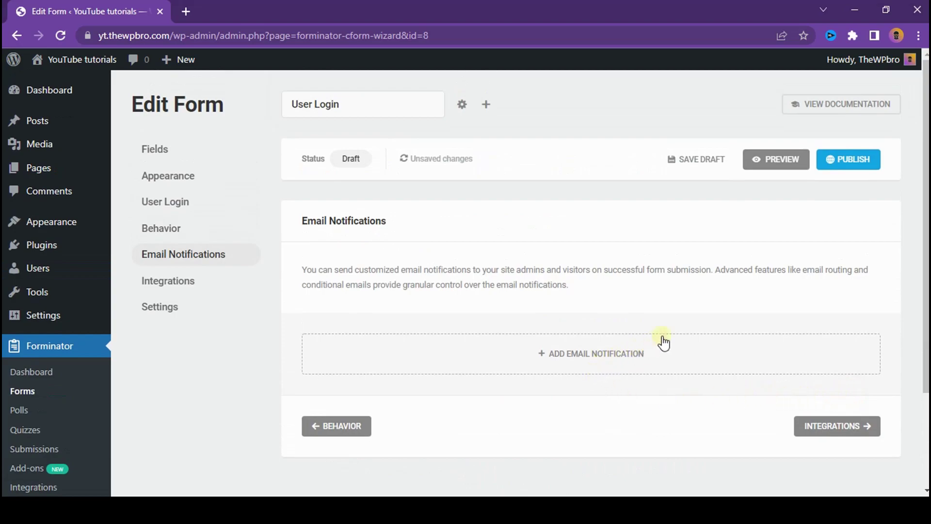
Step: Review the User Login form's Integrations and Settings, then publish it to get shortcode [forminator_form id="8"]
left_click(849, 420)
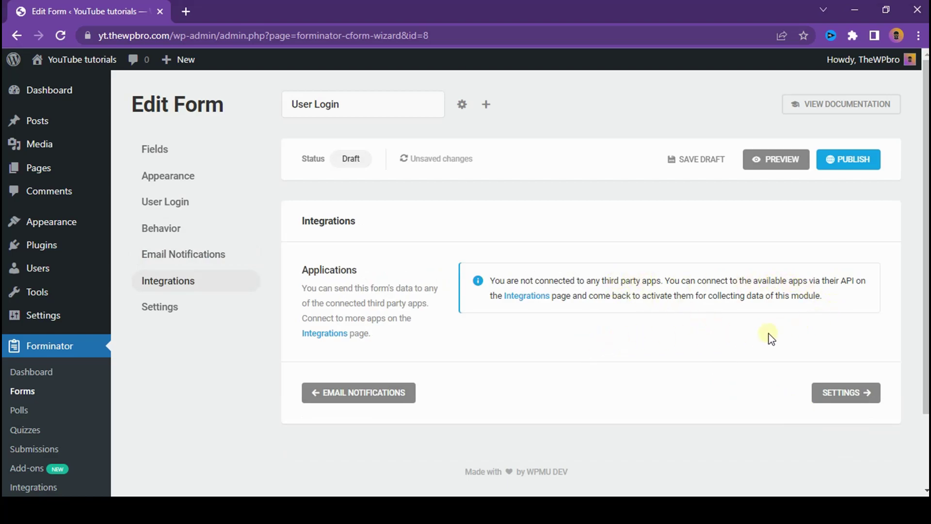
left_click(856, 392)
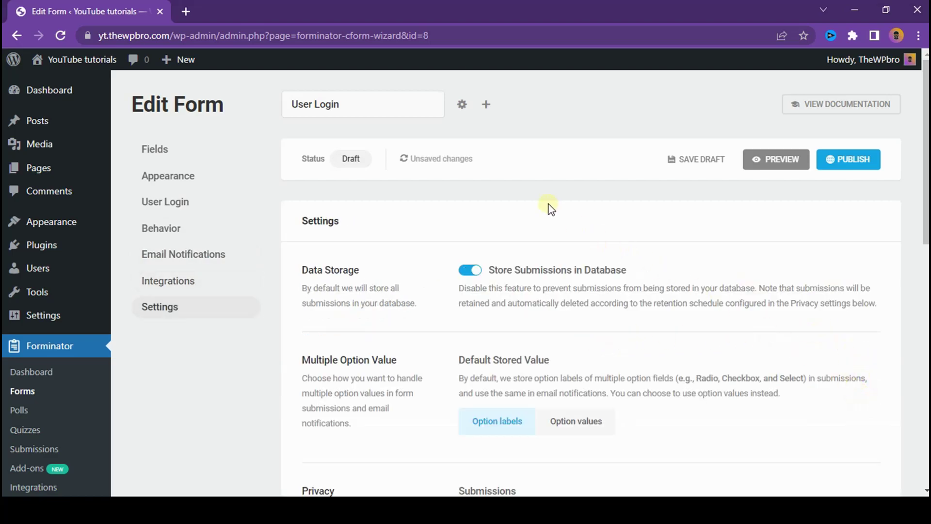
scroll(534, 207, "down", 10)
scroll(558, 204, "up", 10)
left_click(852, 166)
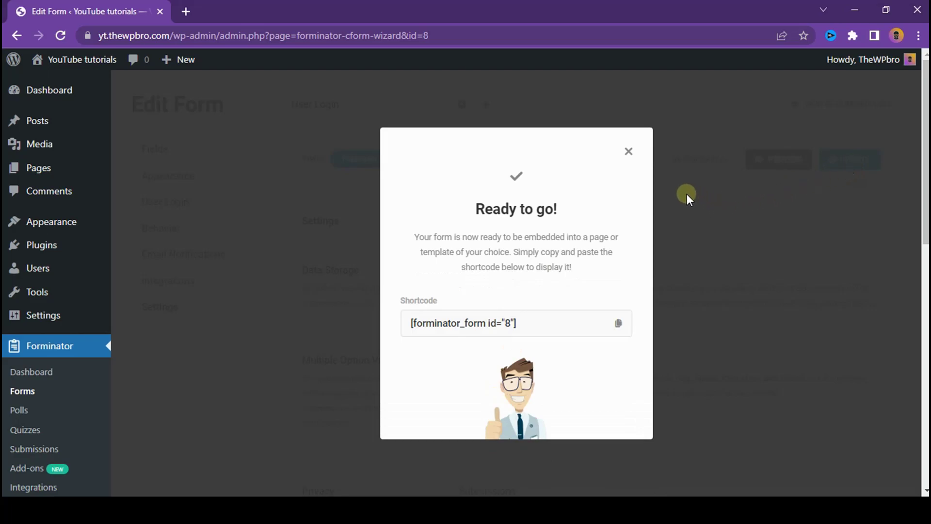
Step: Dismiss the Ready to go! shortcode dialog and create a new page via Pages > Add New
left_click(629, 151)
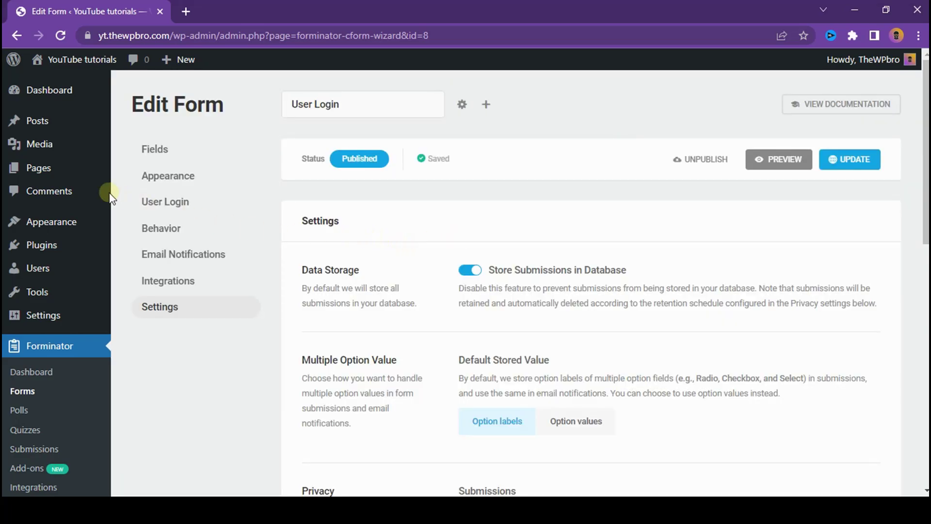
mouse_move(59, 162)
left_click(163, 190)
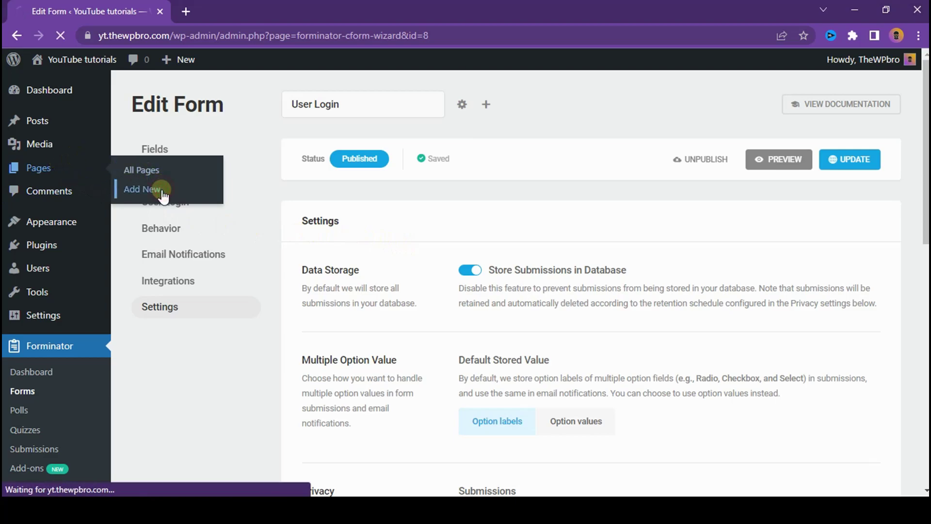
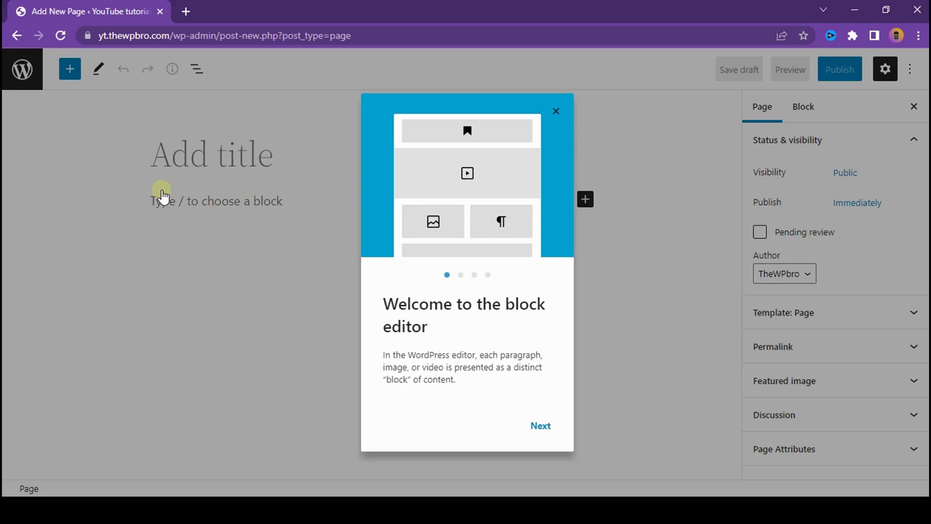
Step: Close the block editor welcome guide and title the new page 'Register'
left_click(556, 113)
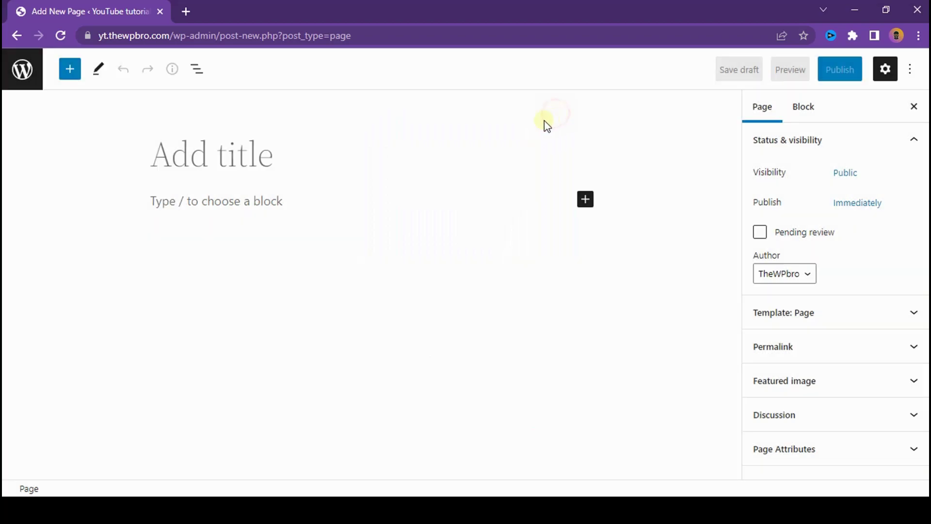
left_click(242, 153)
type("Register")
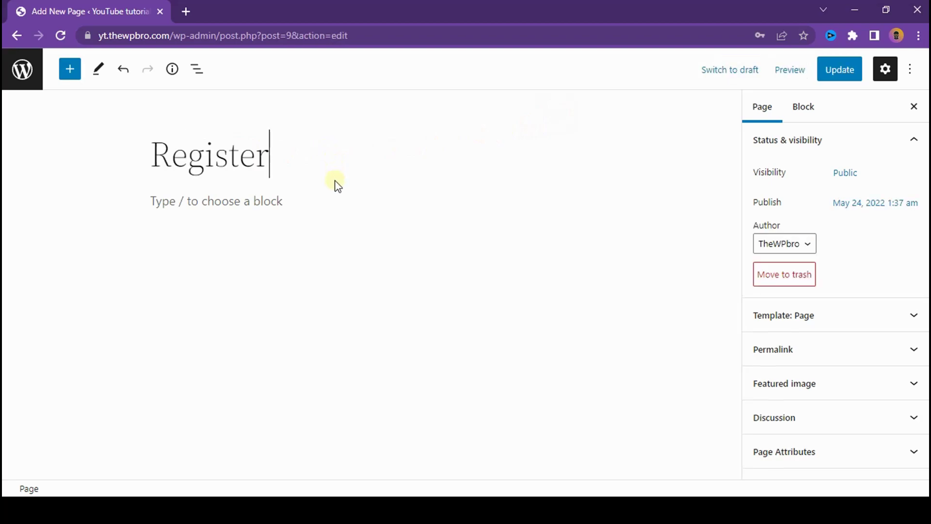
Step: Insert a Forminator Form block into the Register page's content
left_click(341, 196)
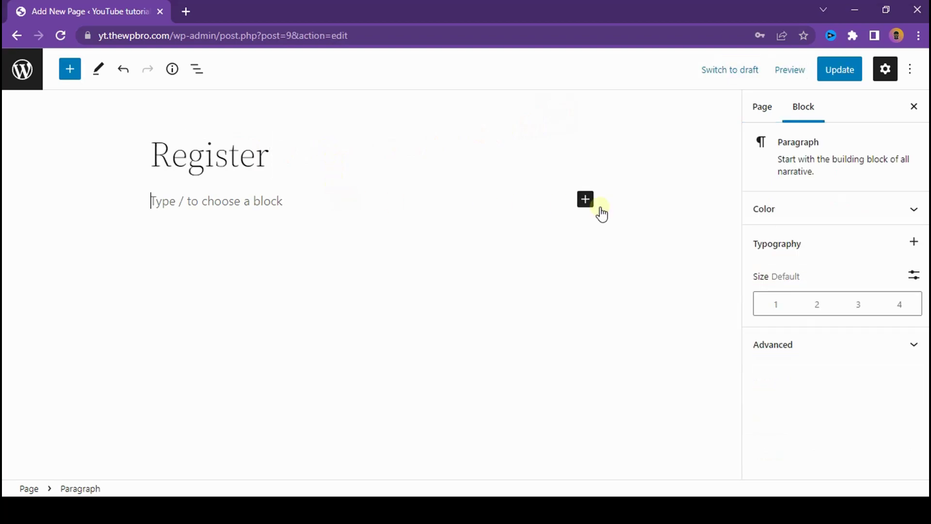
left_click(586, 202)
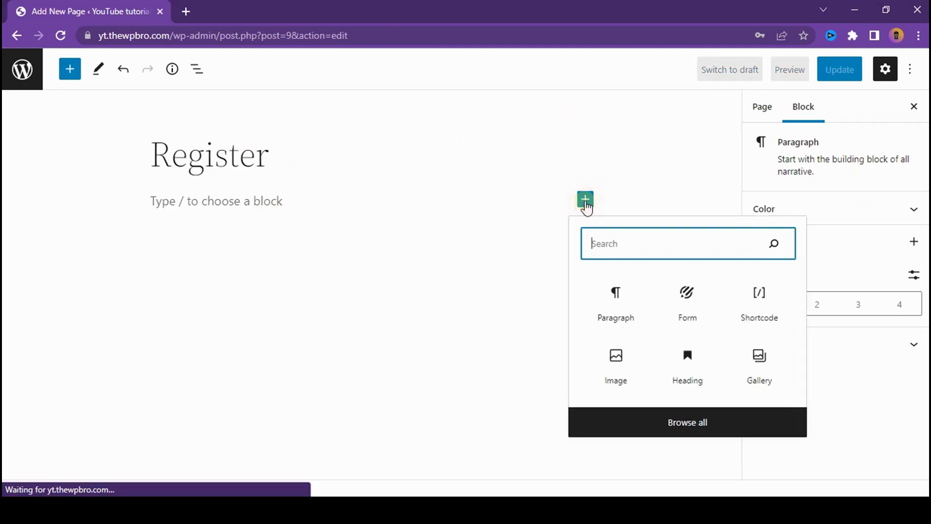
left_click(676, 426)
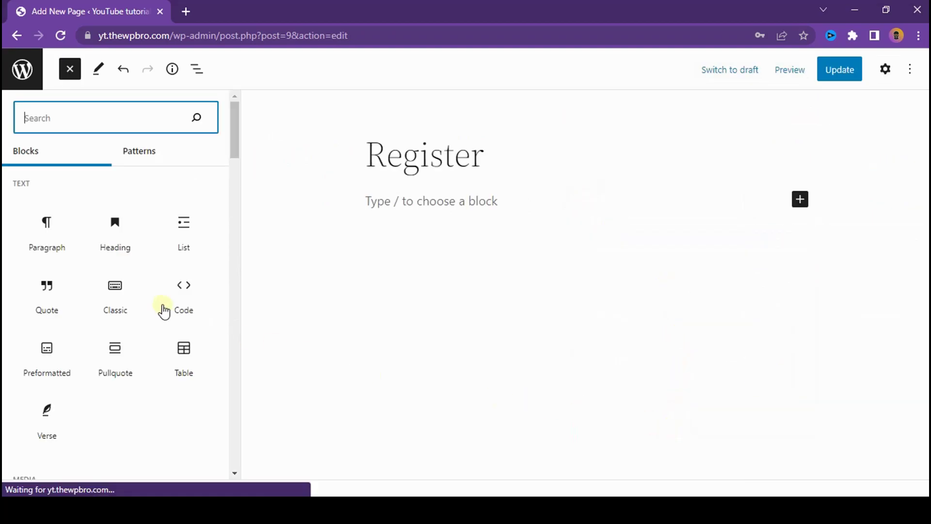
scroll(143, 303, "down", 10)
scroll(143, 300, "down", 5)
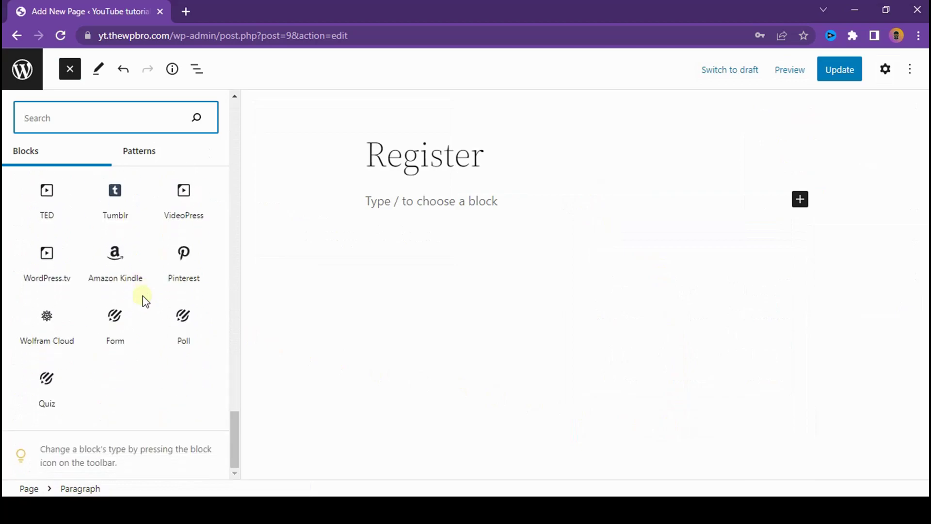
mouse_move(85, 312)
left_click(119, 320)
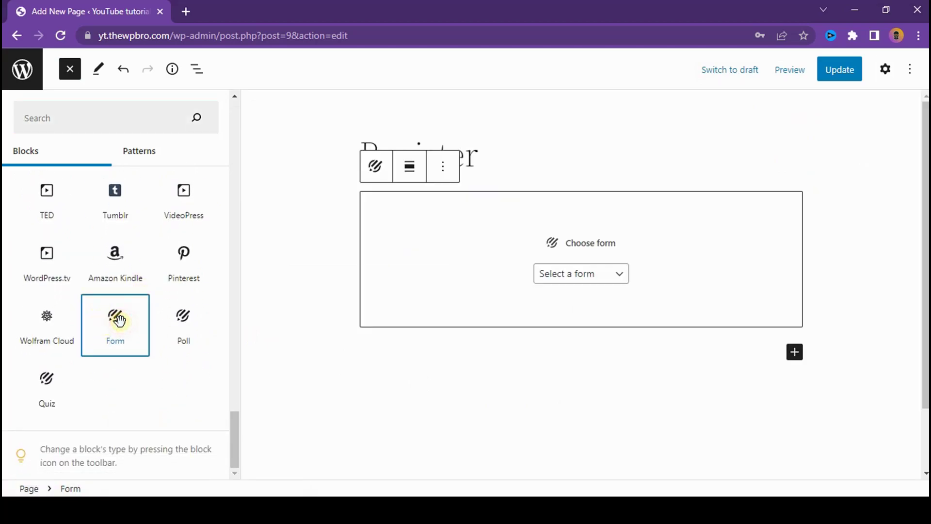
Step: Embed the User Registration form in the block, then switch to the incognito window
left_click(576, 279)
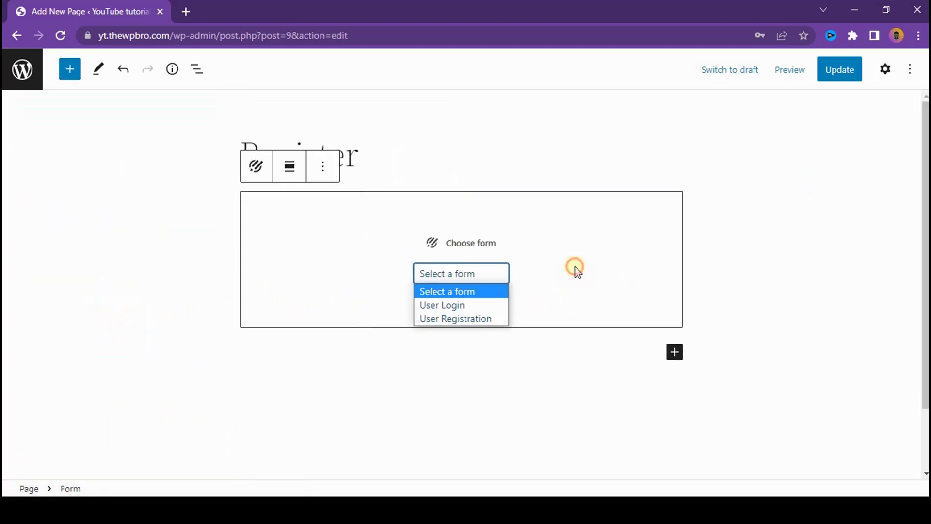
left_click(482, 318)
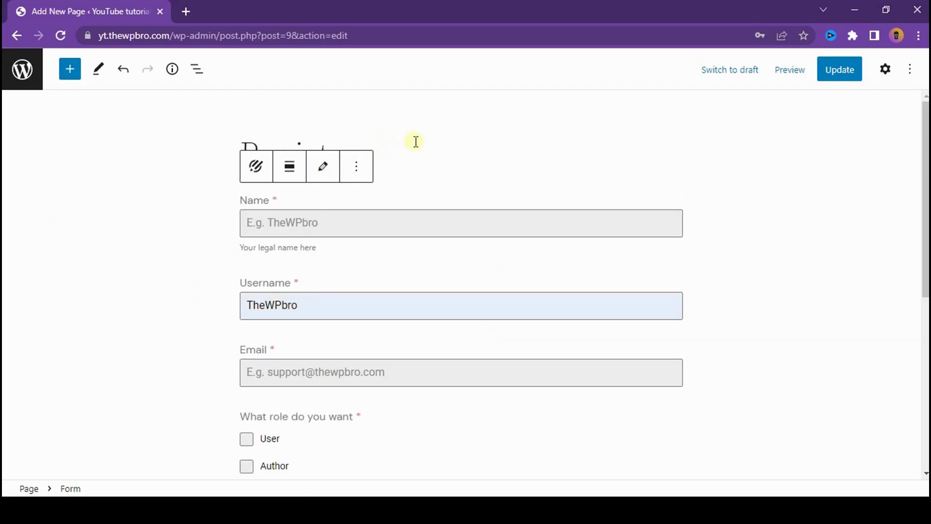
left_click(383, 119)
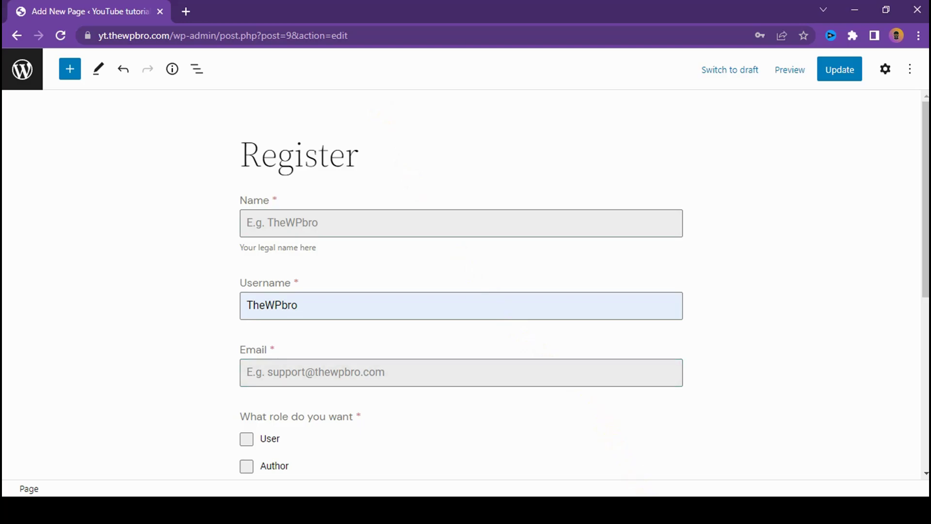
left_click(679, 439)
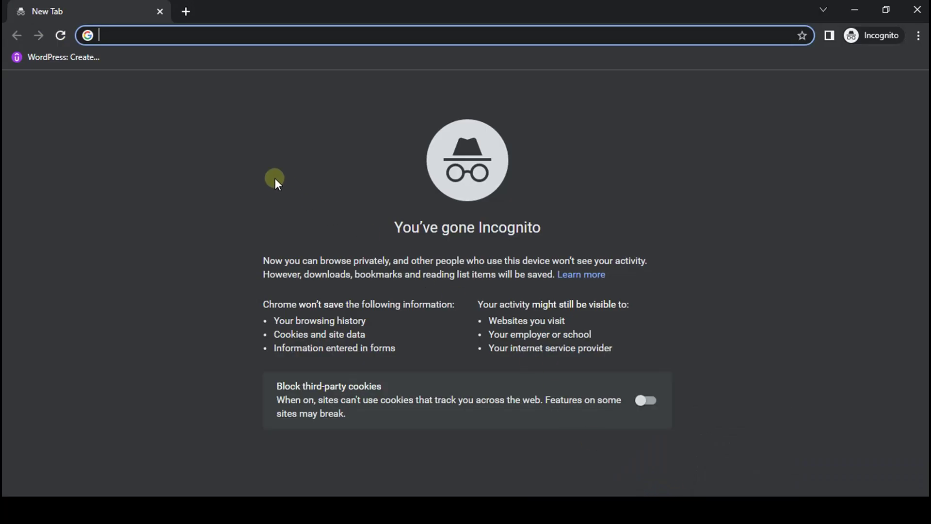
Step: Go to templates.thewpbro.com and open the Login/Register Page template product
type("templates.thewpbro.com")
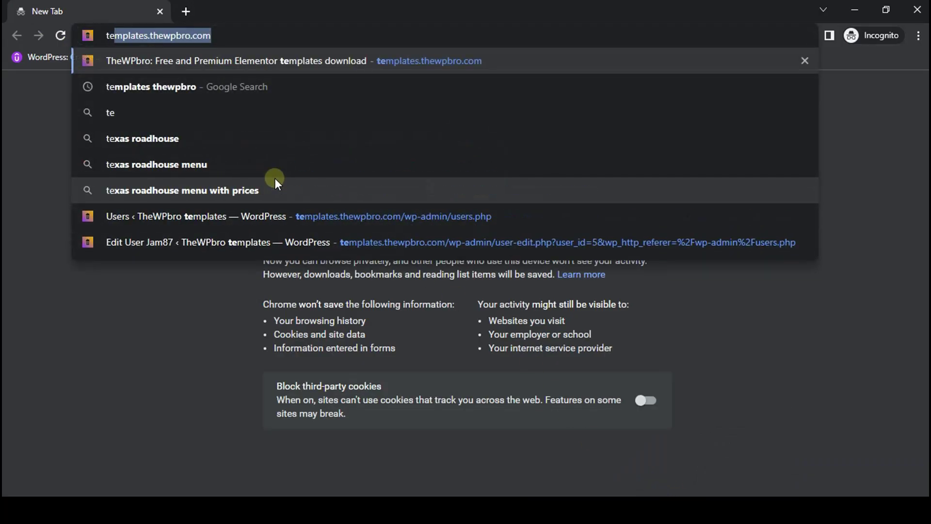
key("Return")
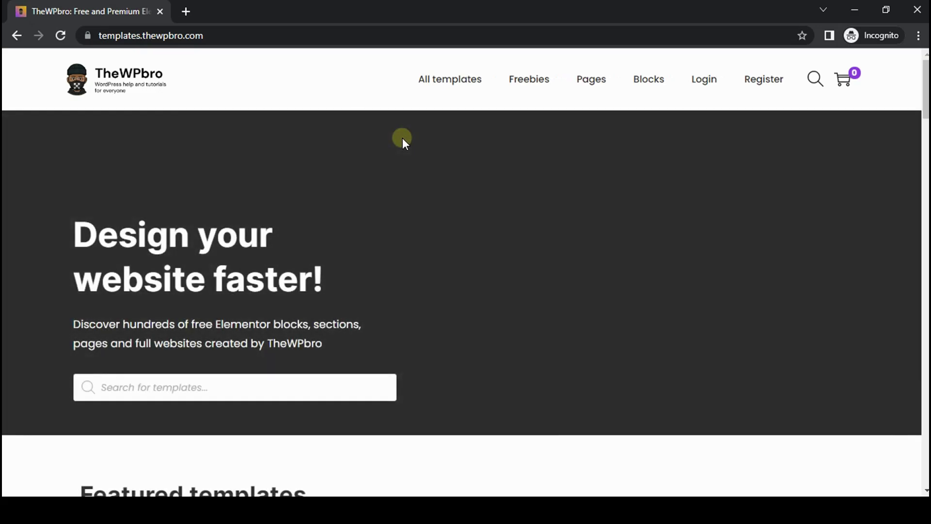
scroll(402, 139, "down", 4)
scroll(403, 139, "down", 12)
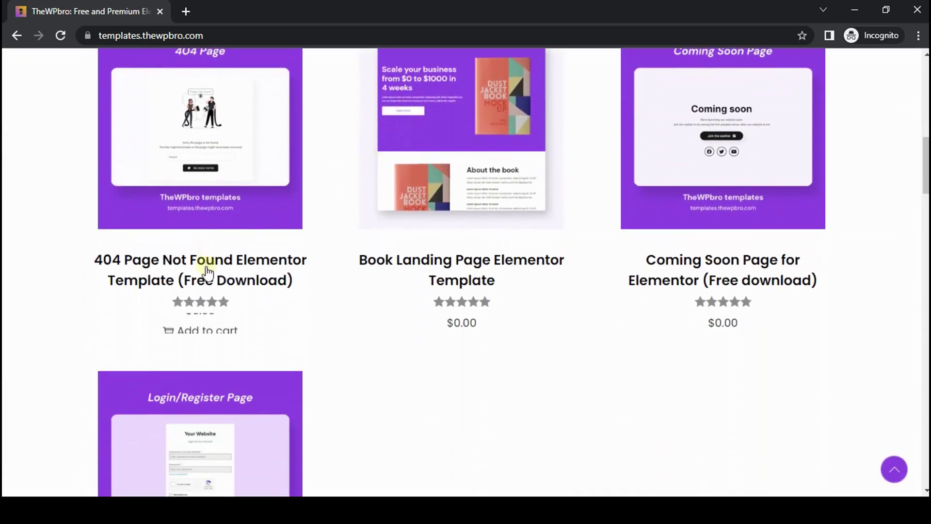
left_click(209, 231)
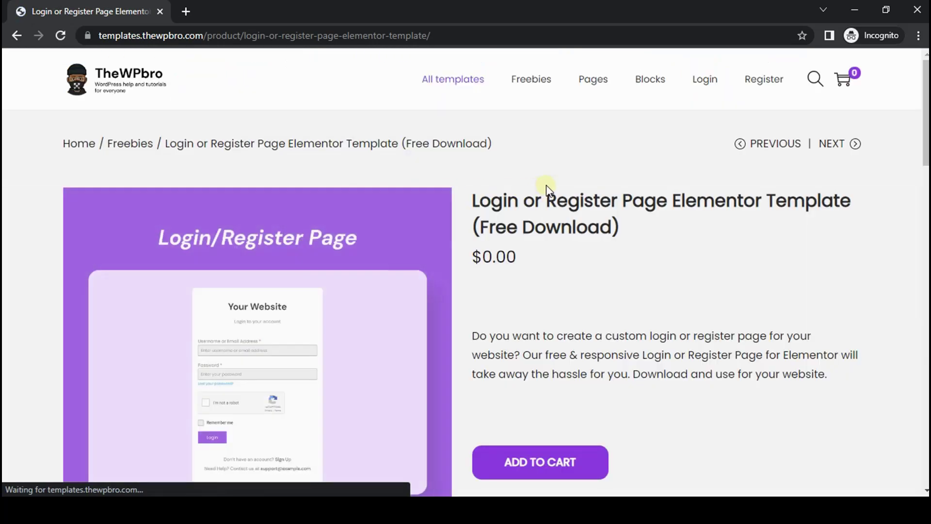
Step: Enlarge and zoom into the product's preview image, then close the lightbox
scroll(556, 189, "down", 1)
left_click(245, 287)
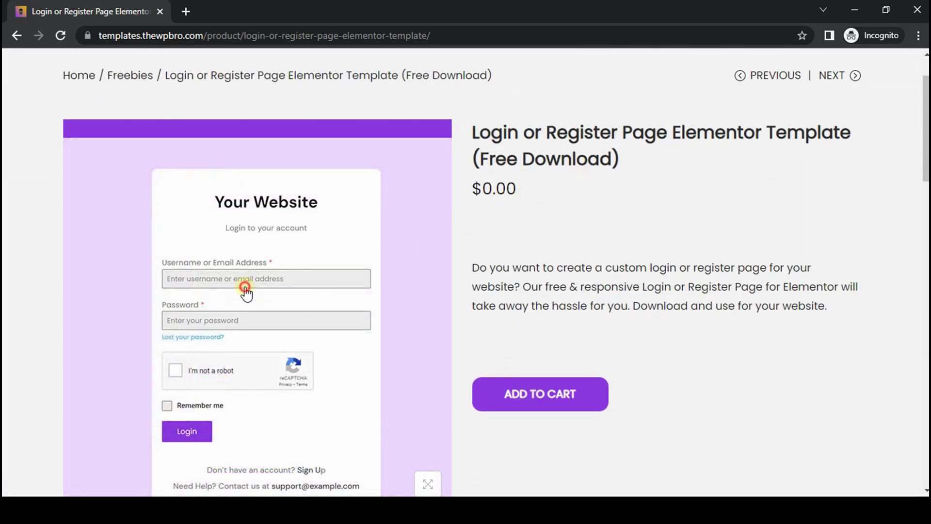
left_click(459, 241)
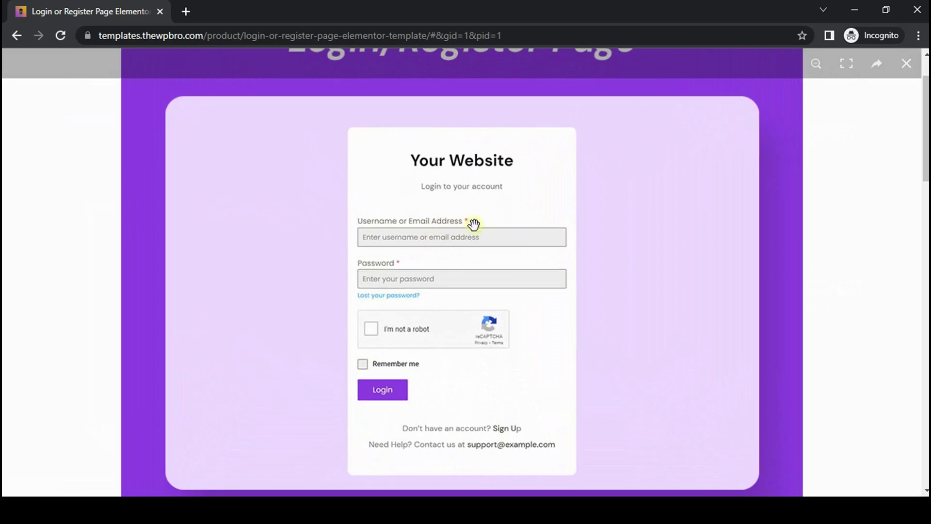
scroll(495, 324, "down", 3)
scroll(493, 330, "up", 4)
scroll(494, 330, "up", 2)
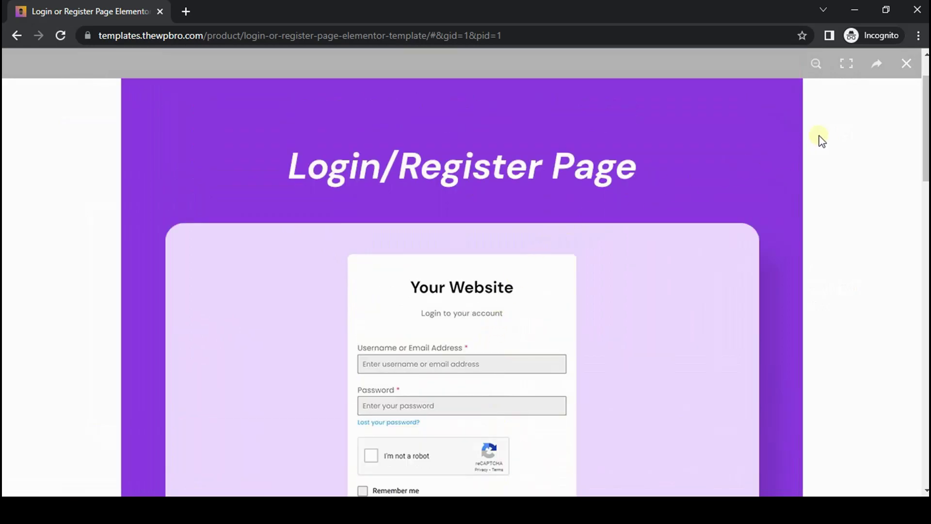
left_click(900, 63)
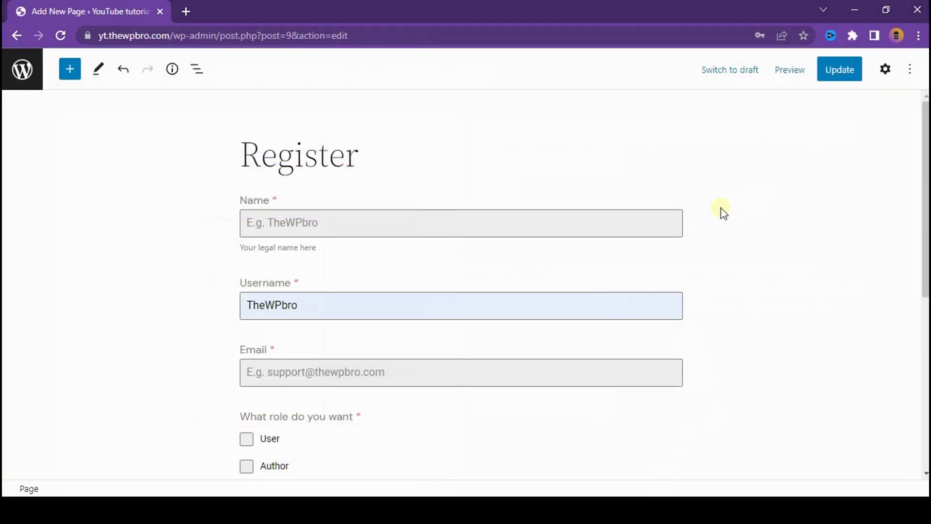
Step: Save the Register page and return to the Pages list
scroll(491, 255, "down", 4)
scroll(674, 181, "up", 4)
left_click(849, 66)
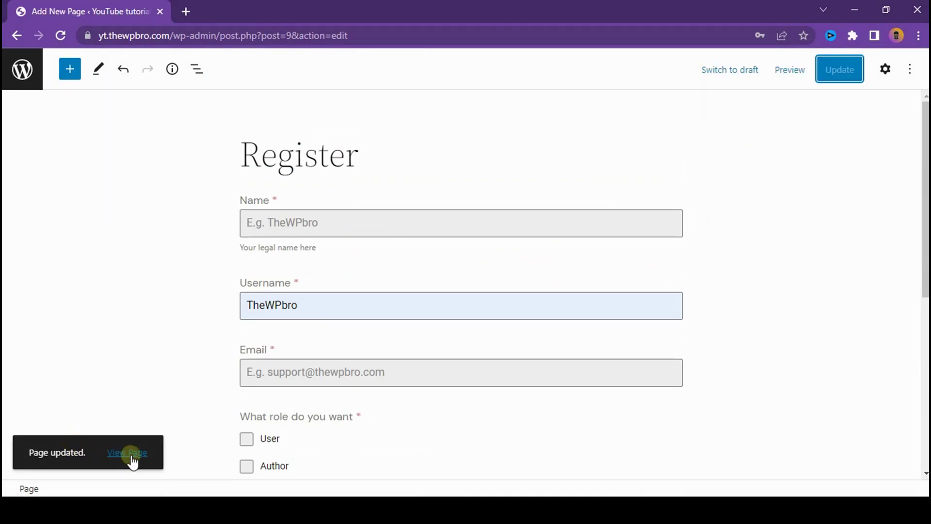
left_click(23, 80)
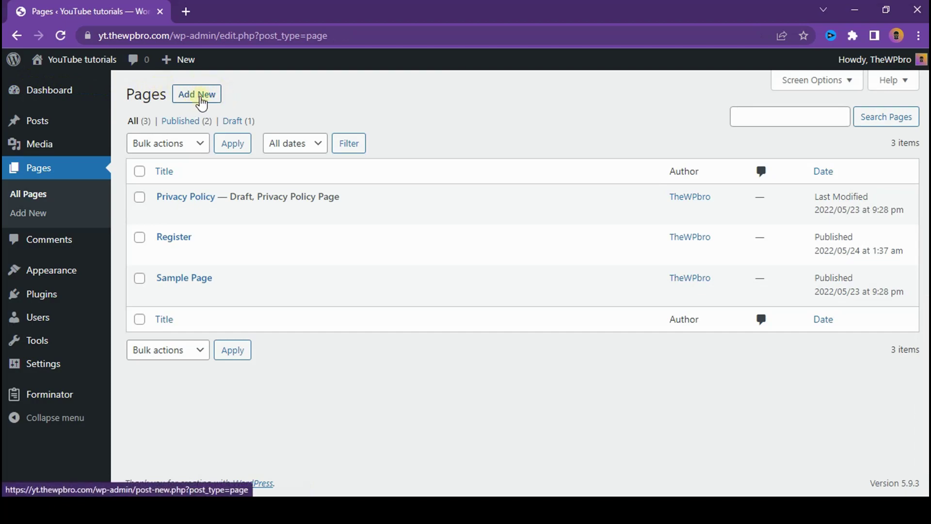
Step: Create a new page titled 'Login' with a Form block embedding the User Login form
left_click(203, 97)
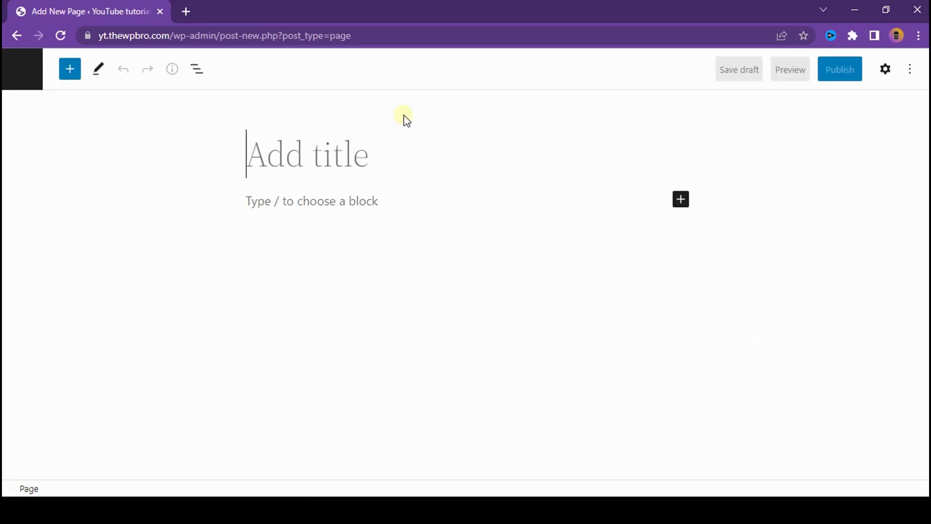
type("Login")
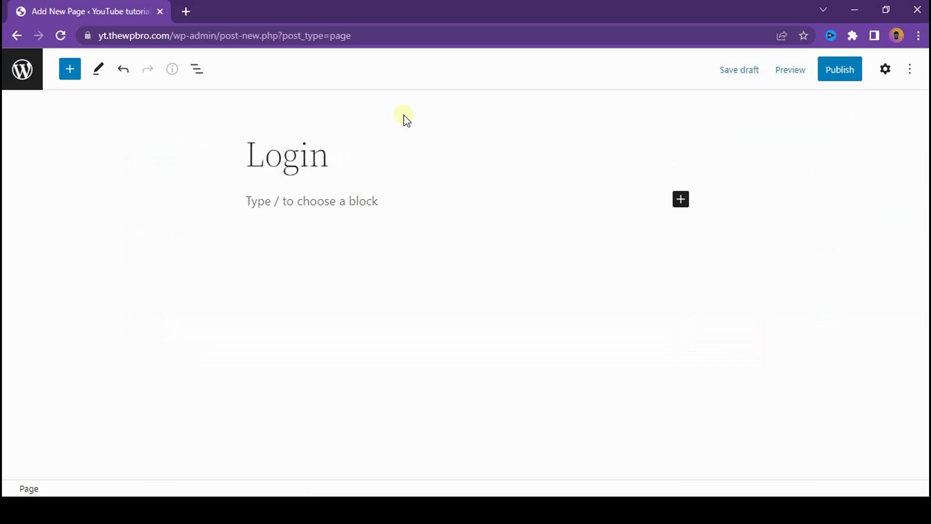
left_click(678, 201)
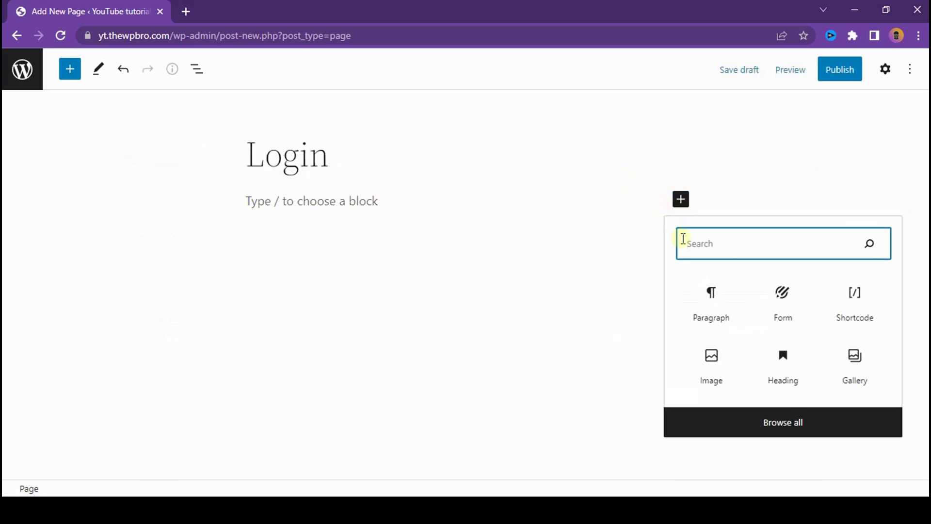
type("form")
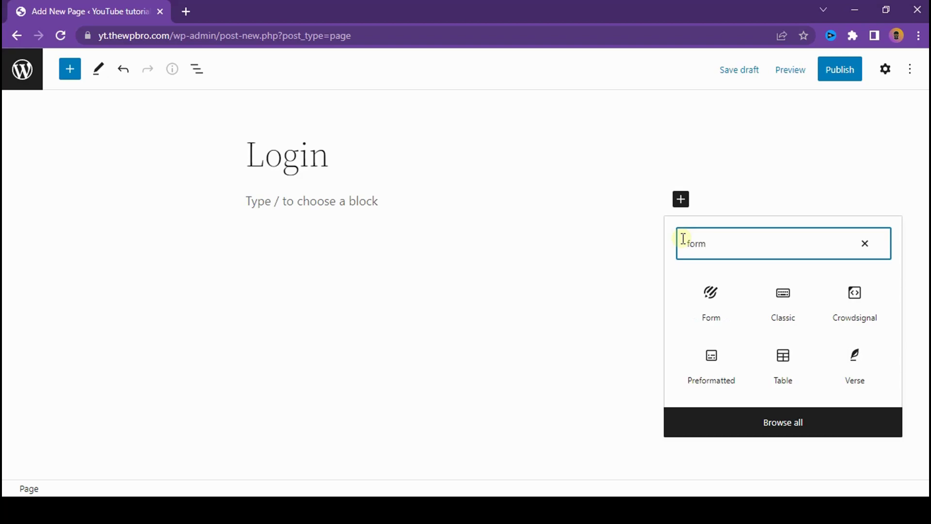
left_click(730, 321)
left_click(487, 279)
left_click(476, 302)
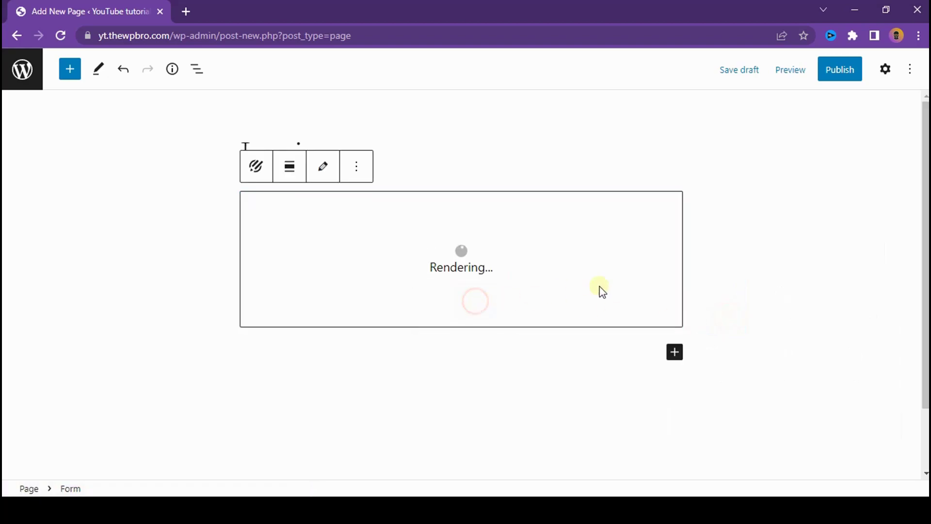
Step: Publish the Login page and return to the list of pages
left_click(839, 74)
left_click(815, 77)
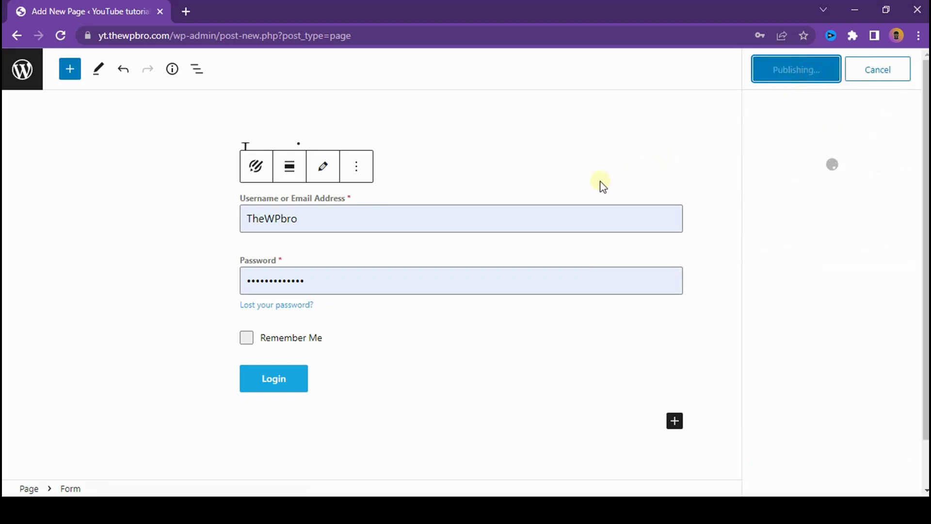
left_click(5, 72)
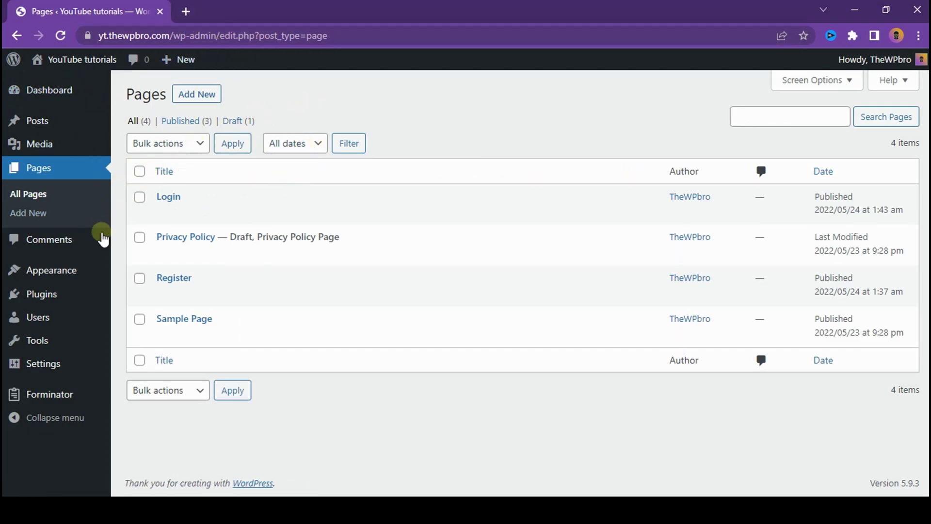
Step: Create a menu named Primary assigned to the Desktop Horizontal Menu location
mouse_move(72, 280)
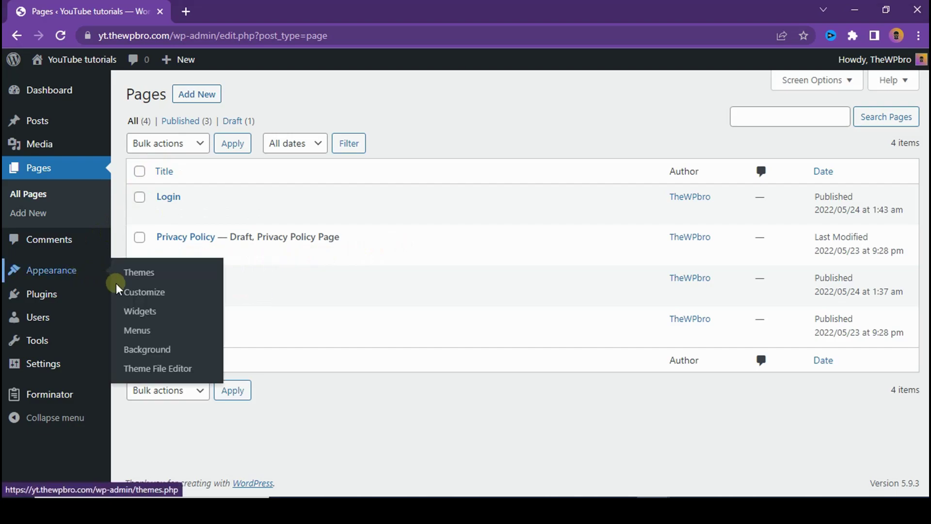
left_click(151, 331)
left_click(431, 244)
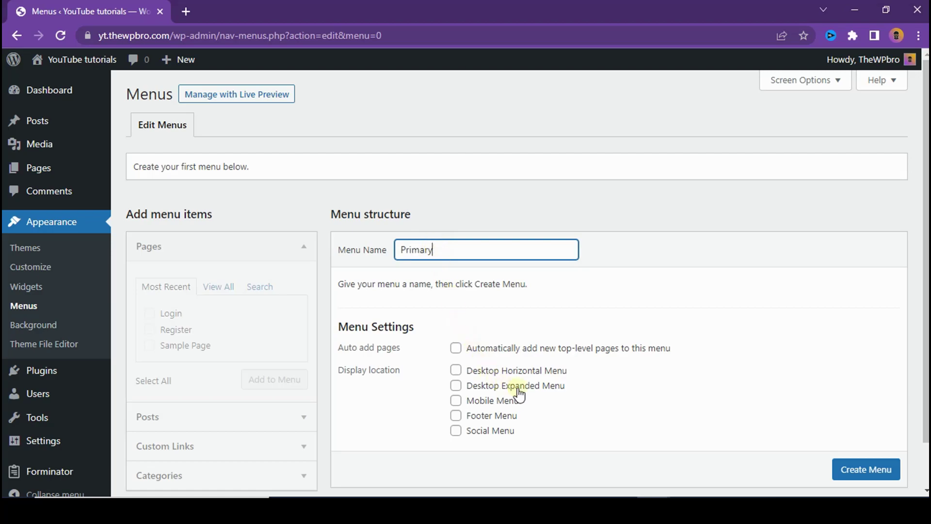
left_click(811, 368)
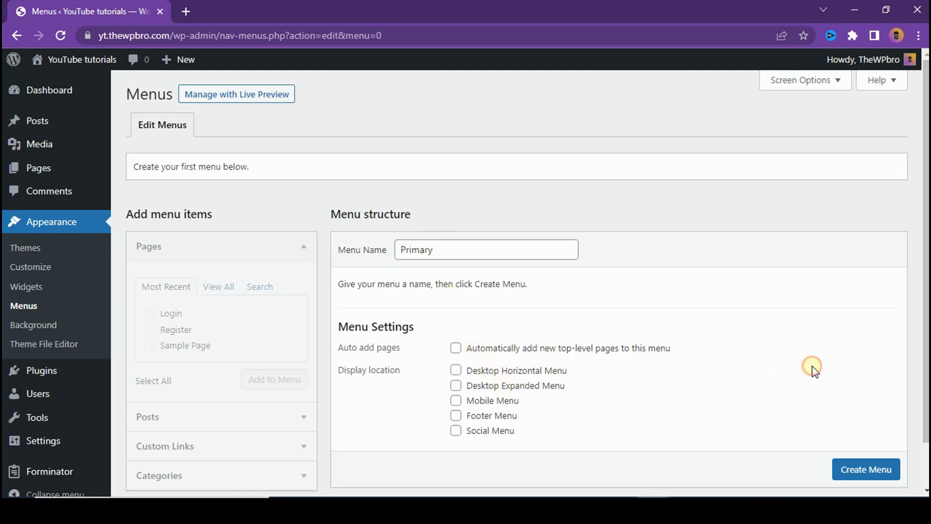
left_click(457, 371)
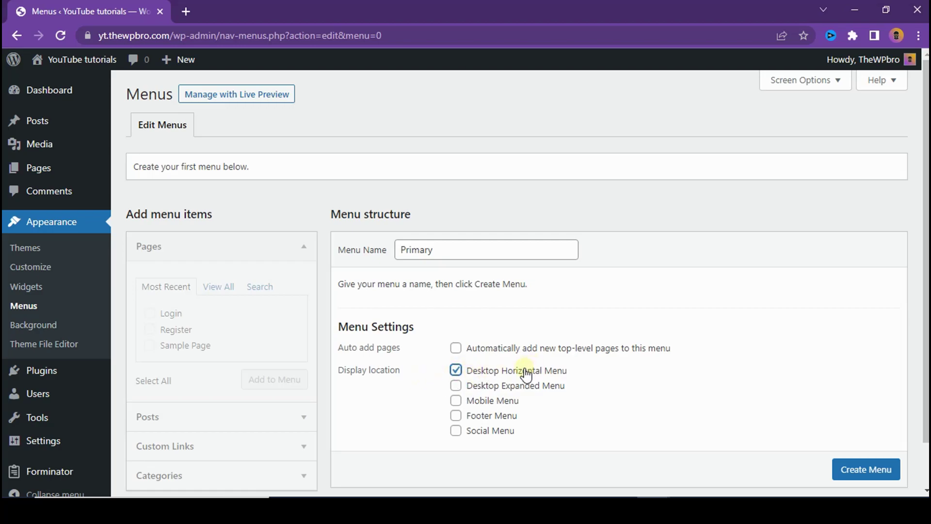
scroll(862, 474, "down", 1)
left_click(854, 445)
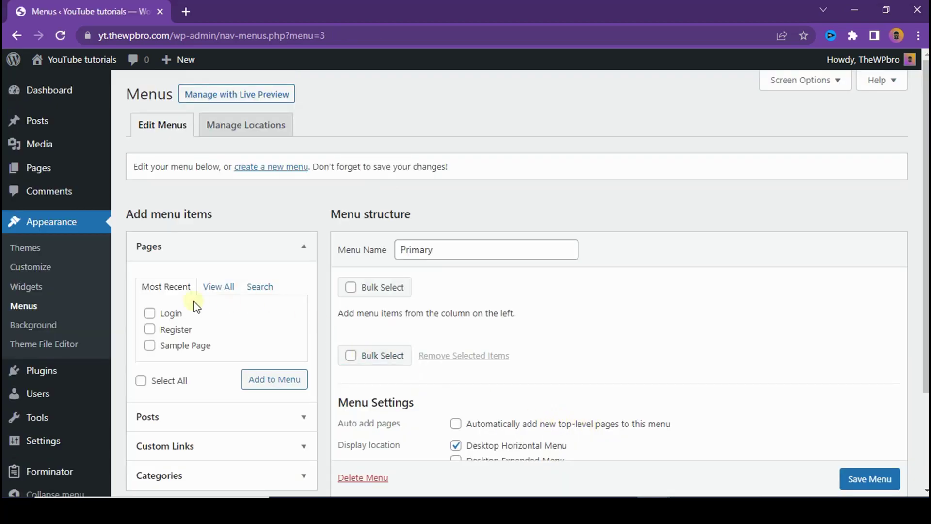
Step: Add the Login and Register pages to the Primary menu, save it, and visit the site
left_click(150, 329)
left_click(150, 313)
left_click(246, 380)
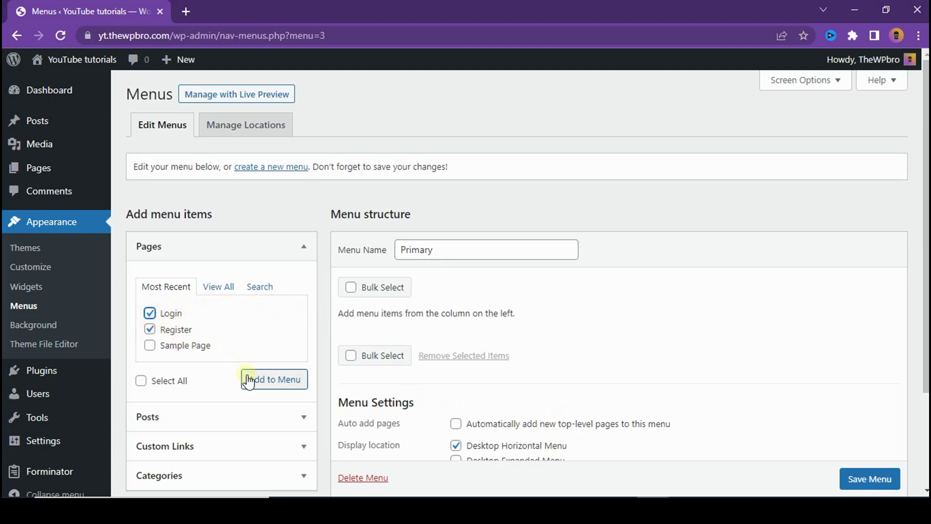
scroll(807, 286, "down", 1)
scroll(807, 287, "down", 3)
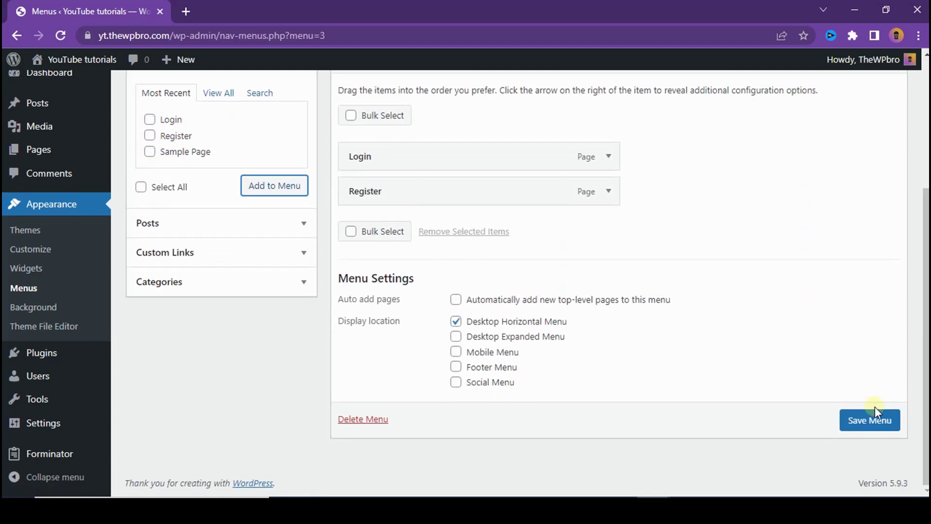
left_click(872, 418)
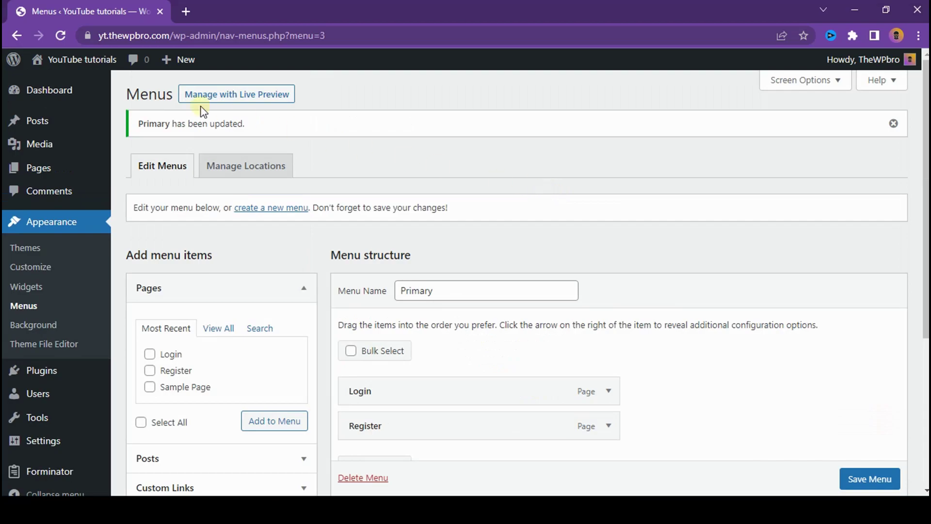
mouse_move(77, 59)
left_click(62, 90)
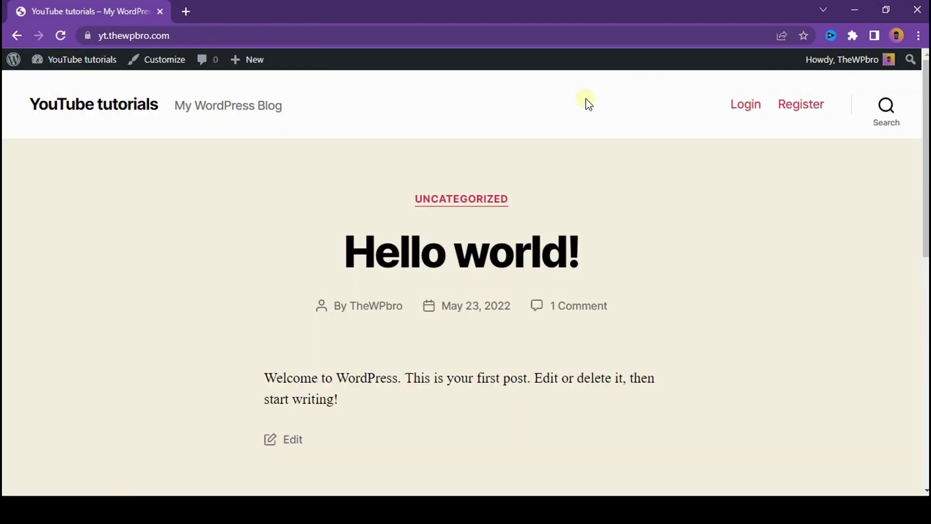
Step: Open the header's Login link, then reopen it in an incognito window to view the login form
left_click(746, 110)
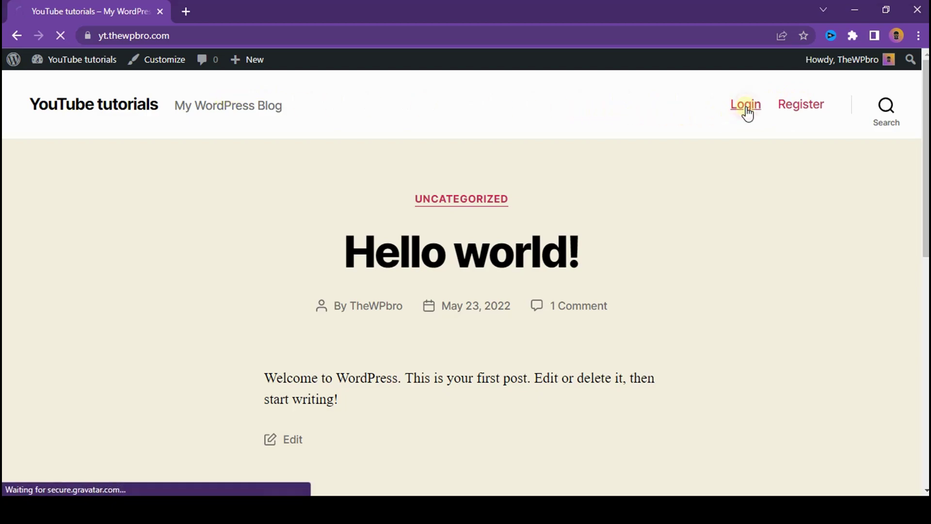
scroll(744, 123, "down", 5)
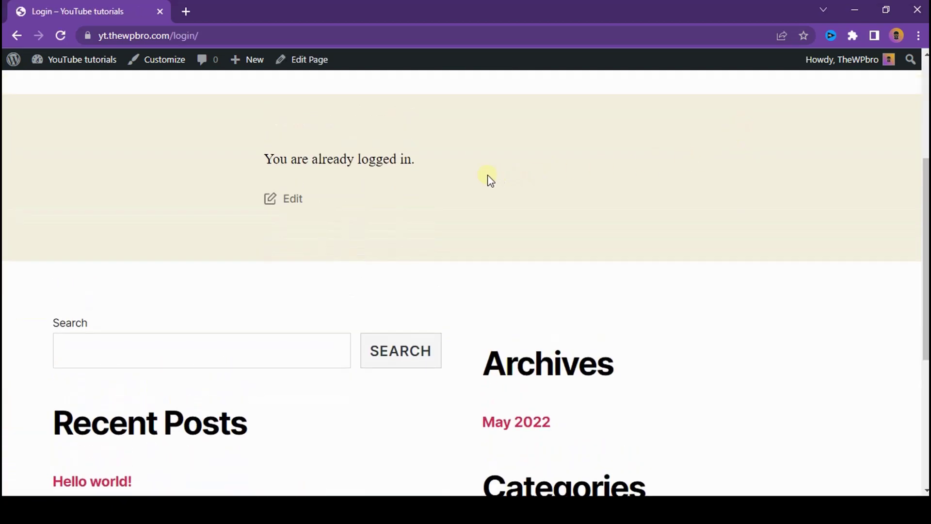
scroll(330, 225, "up", 2)
key("alt+Left")
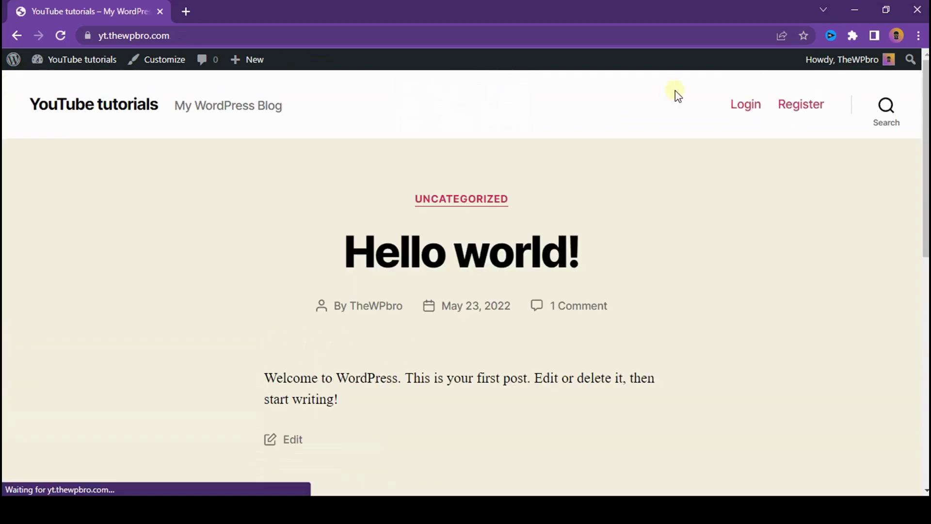
right_click(732, 105)
left_click(764, 145)
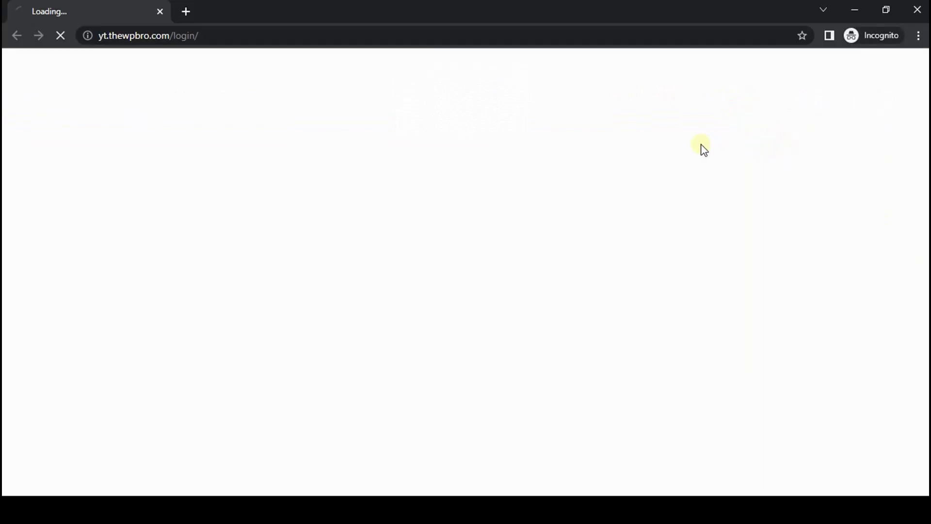
scroll(466, 183, "down", 4)
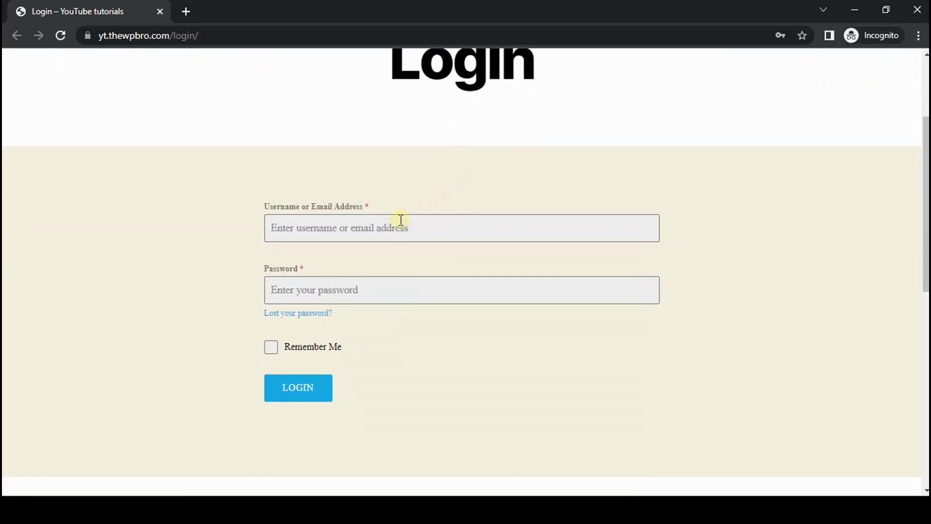
scroll(380, 212, "up", 4)
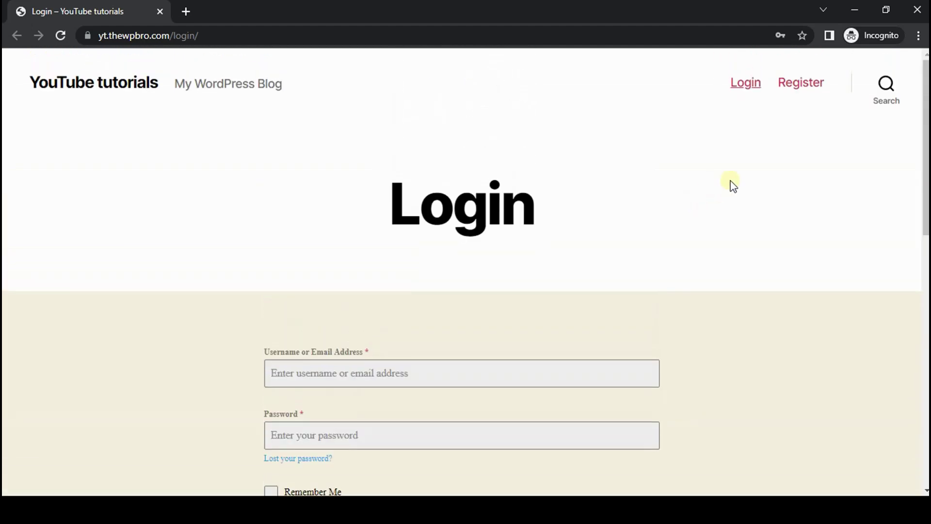
Step: Follow the header's Register link and review the registration form
left_click(795, 88)
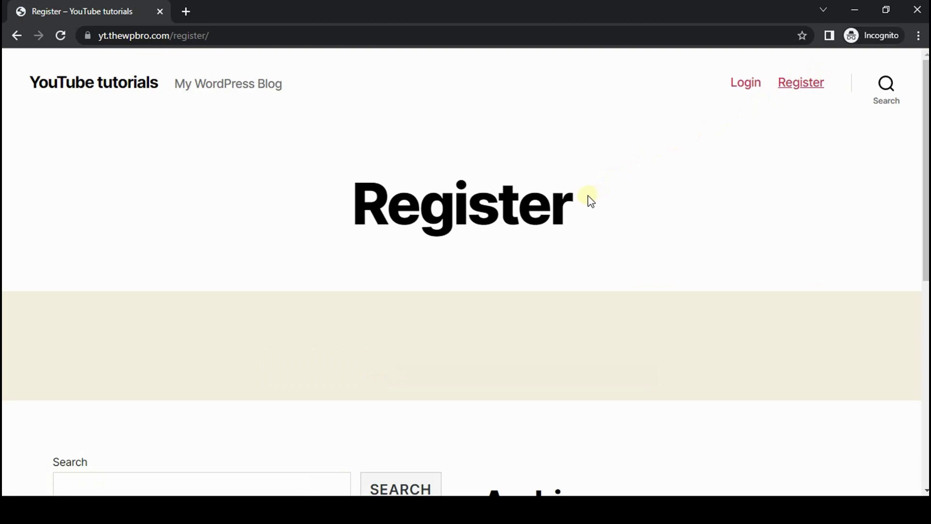
scroll(572, 213, "down", 4)
scroll(533, 208, "down", 4)
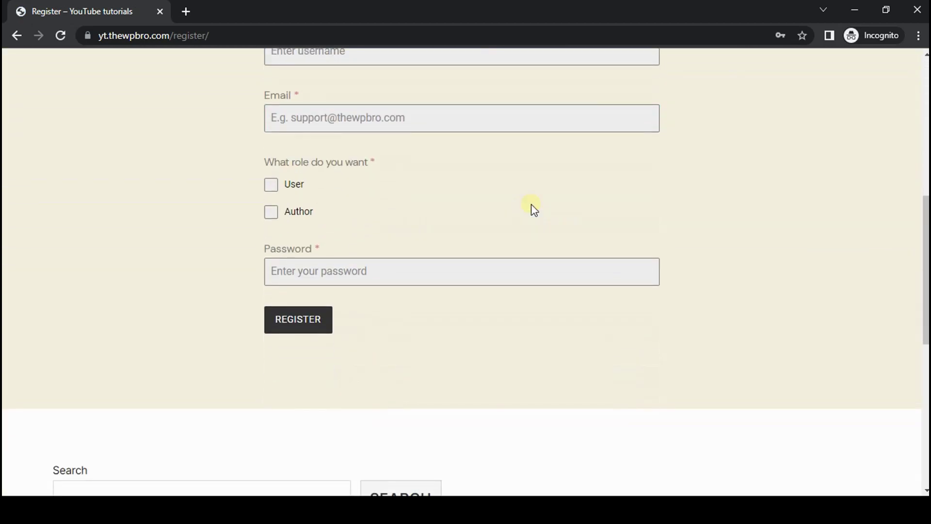
scroll(383, 296, "up", 7)
scroll(716, 222, "up", 2)
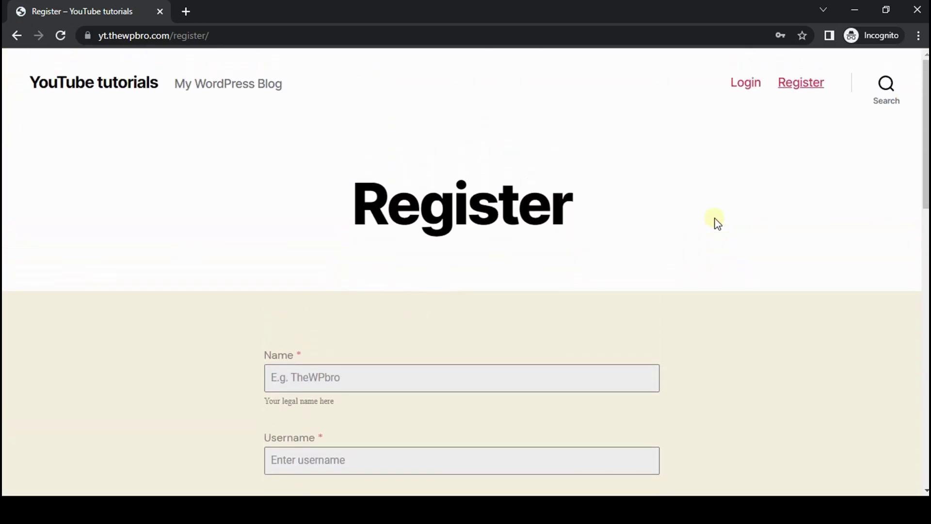